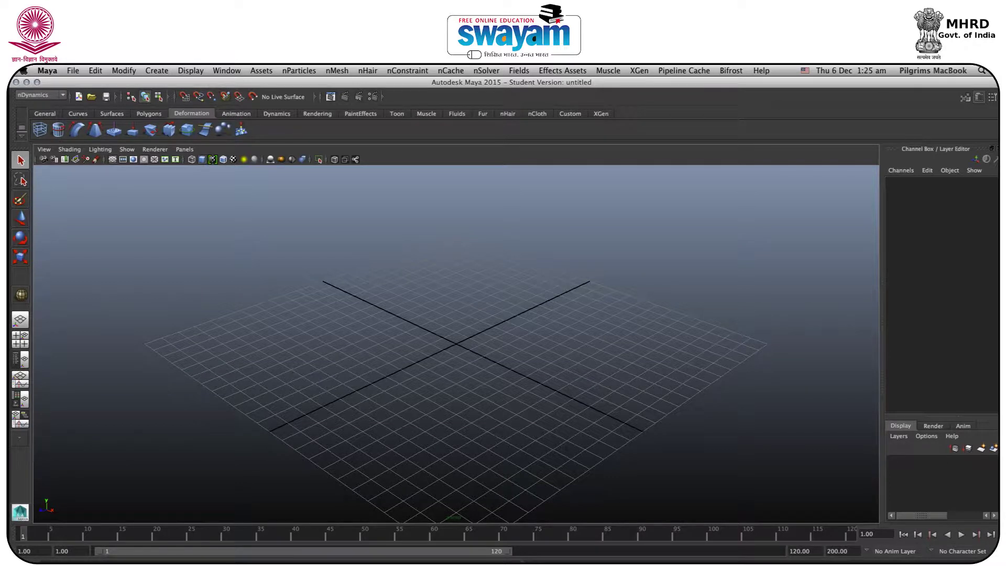
# With the Polygons menu set, create a polygon sphere of about 4.6 radius at the grid centre and raise it to about Y 6.8.
pyautogui.click(30, 94)
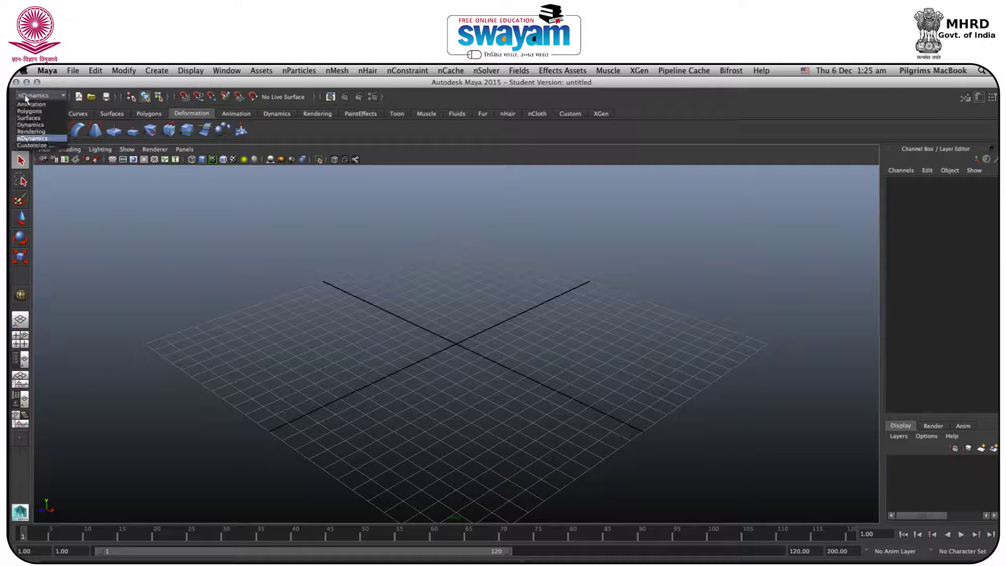
pyautogui.click(31, 106)
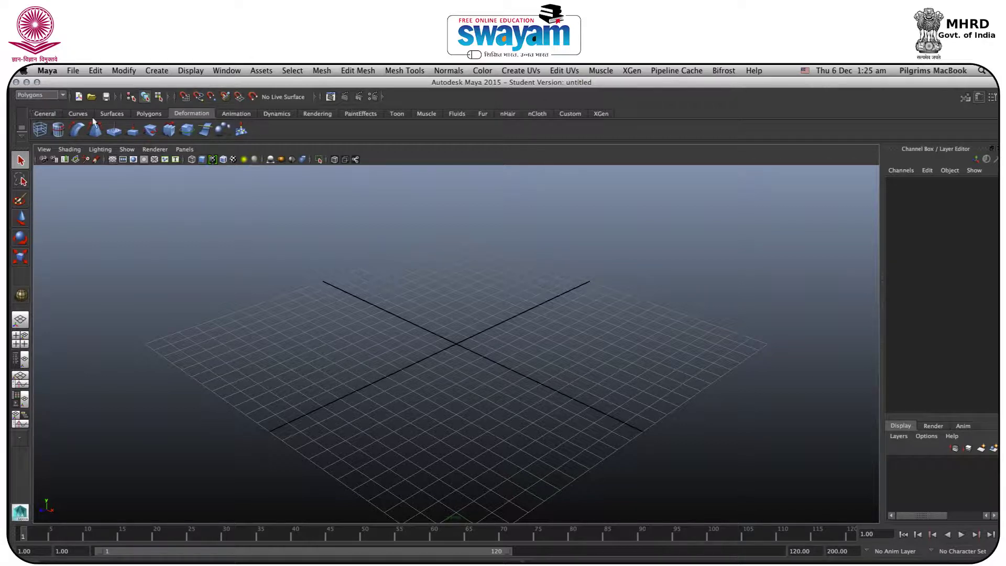
pyautogui.click(142, 114)
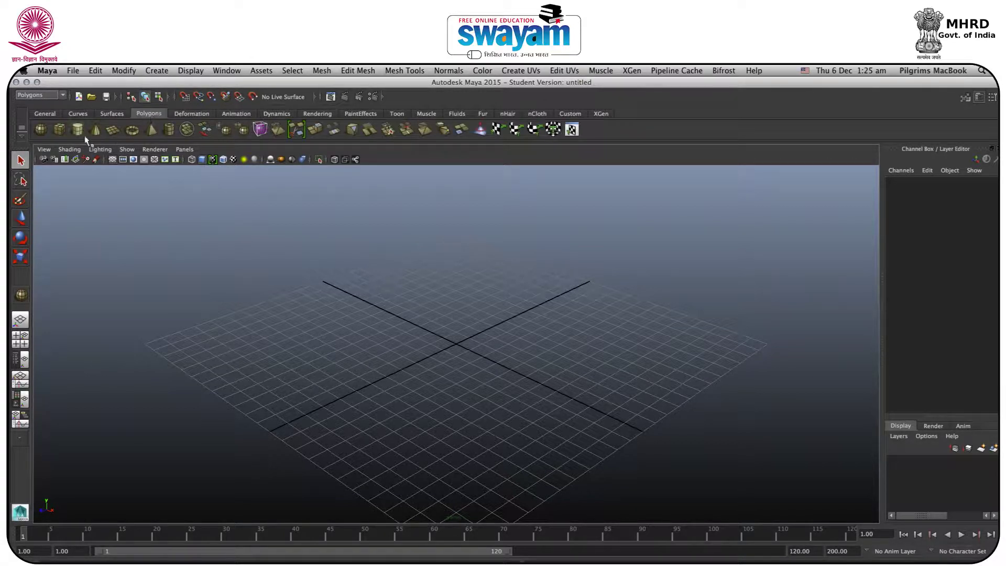
pyautogui.click(47, 135)
pyautogui.moveTo(451, 343); pyautogui.dragTo(509, 390)
pyautogui.keyDown('alt'); pyautogui.moveTo(414, 448); pyautogui.dragTo(448, 371); pyautogui.keyUp('alt')
pyautogui.moveTo(443, 289); pyautogui.dragTo(459, 188)
pyautogui.press('f')
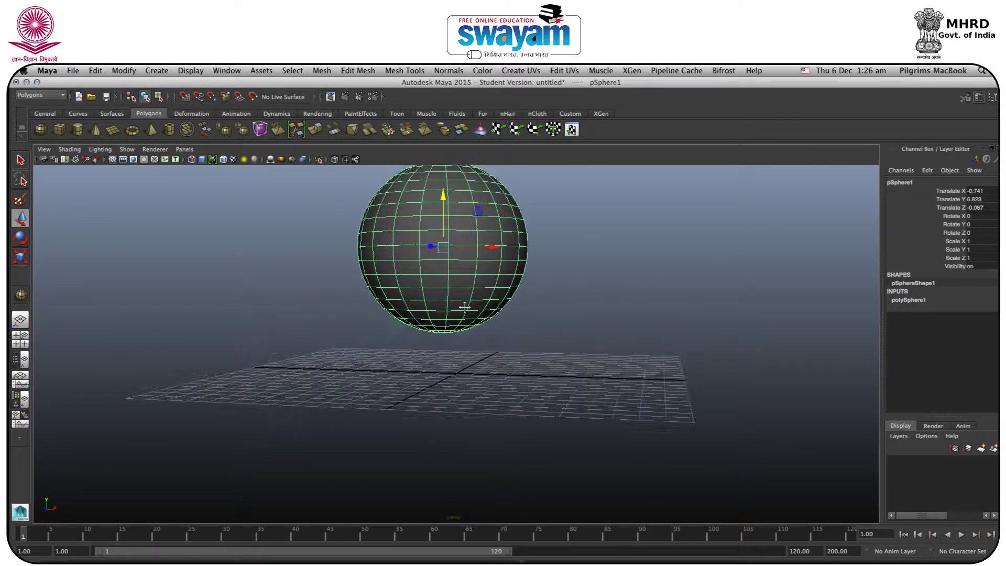
# Set the sphere's axis and height subdivisions to 55 each.
pyautogui.click(906, 301)
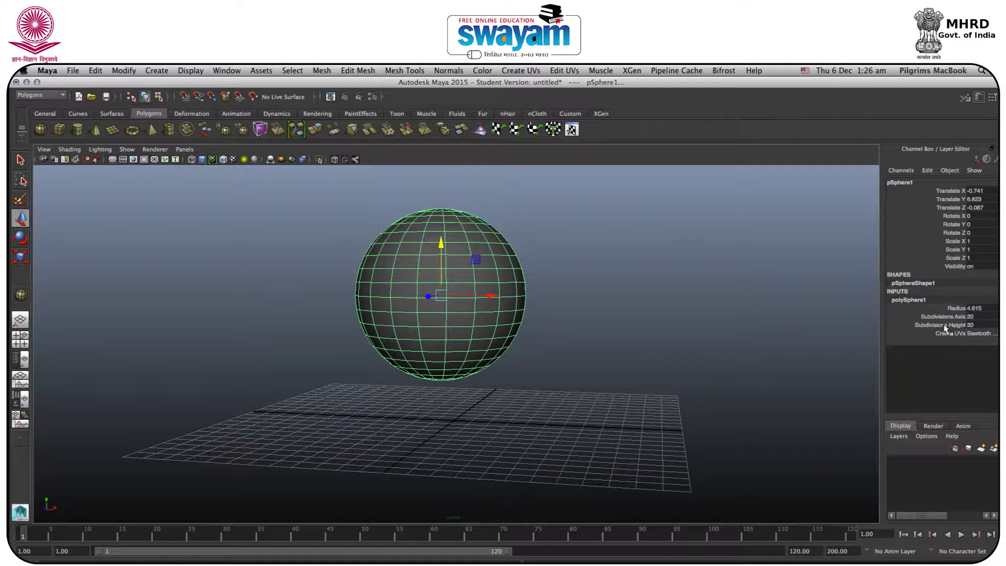
pyautogui.click(973, 319)
pyautogui.doubleClick(971, 317)
pyautogui.click(983, 334)
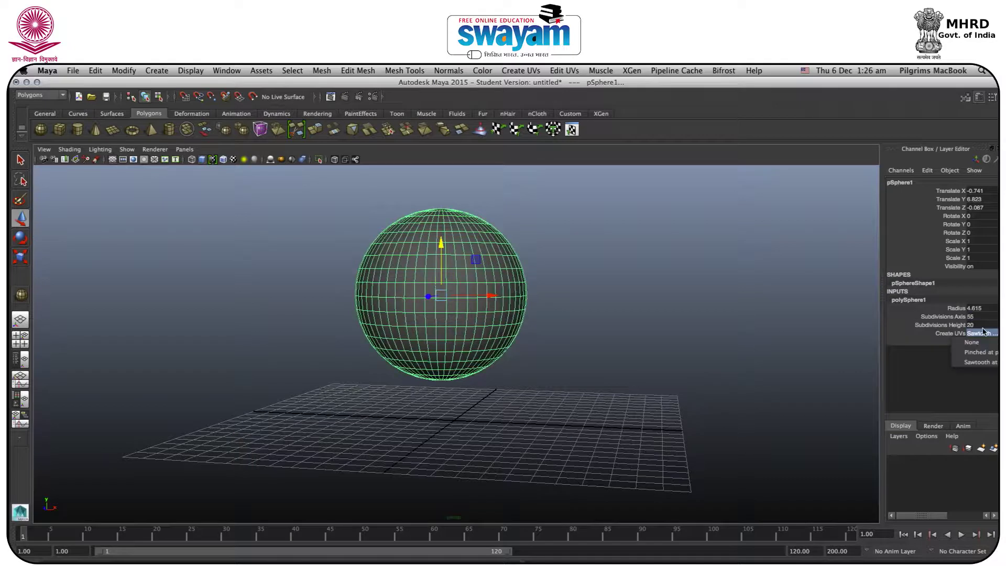
pyautogui.click(980, 327)
pyautogui.doubleClick(973, 325)
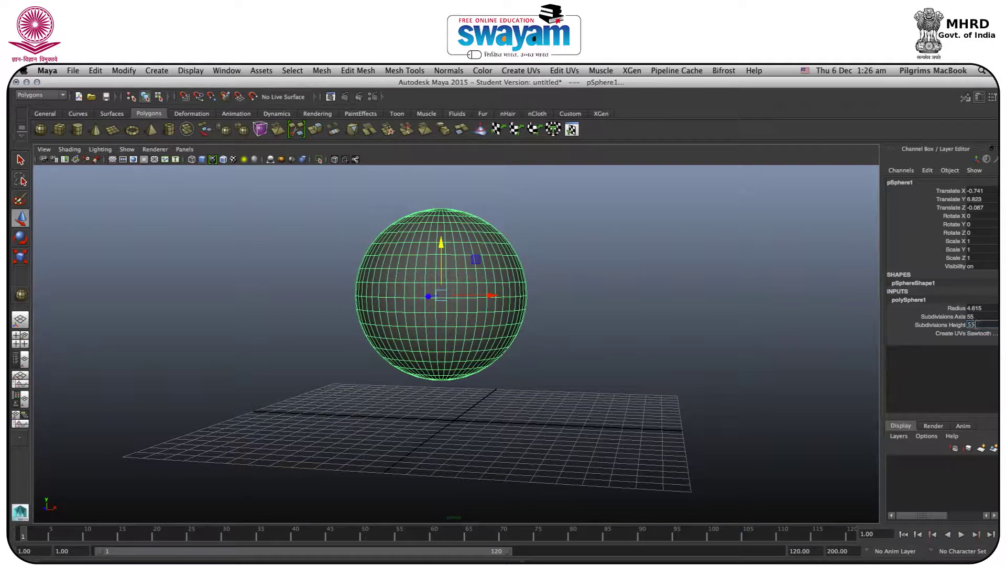
pyautogui.write('55')
pyautogui.press('Return')
# Raise the sphere to about Y 7.8 and check its subdivision settings.
pyautogui.click(740, 366)
pyautogui.click(406, 330)
pyautogui.keyDown('alt'); pyautogui.moveTo(413, 320); pyautogui.dragTo(444, 278); pyautogui.keyUp('alt')
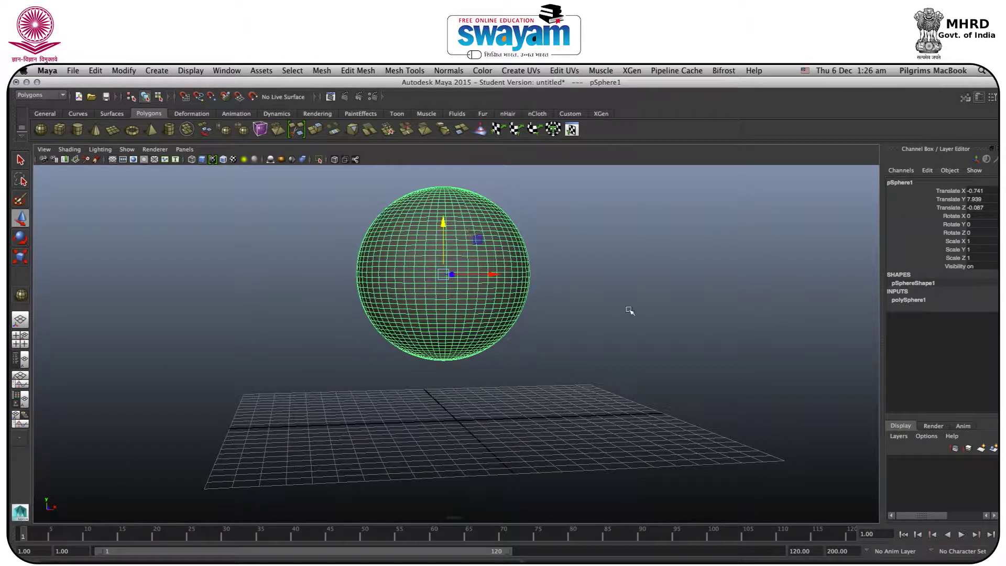
pyautogui.click(909, 300)
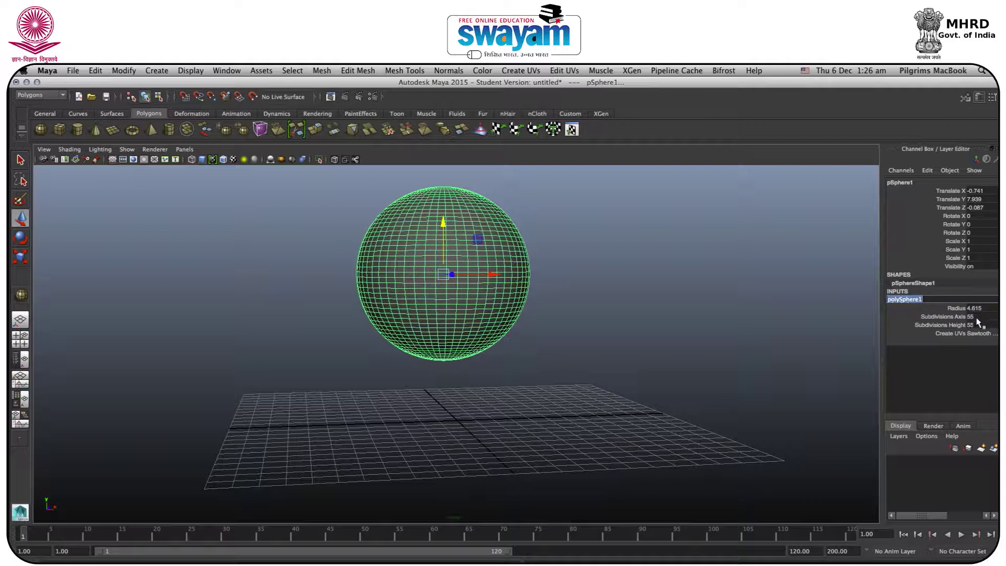
pyautogui.click(588, 313)
pyautogui.click(446, 240)
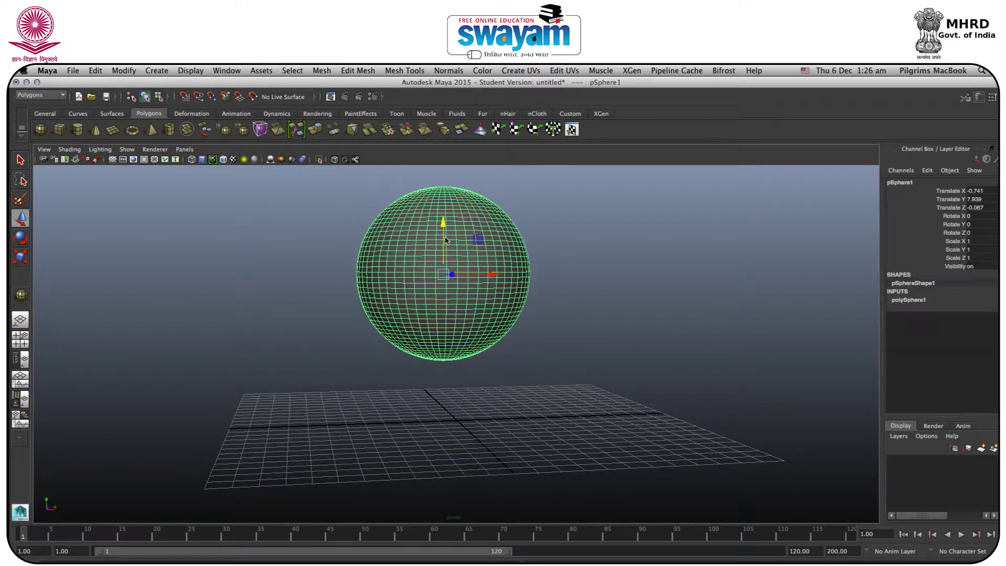
# Bring up the deformation tools and display the sphere in wireframe mode.
pyautogui.click(194, 114)
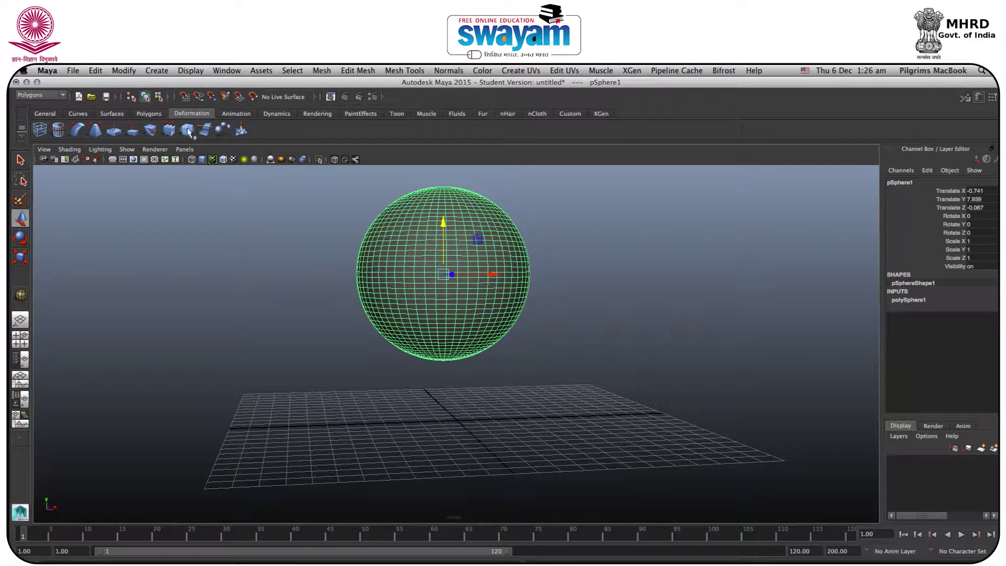
pyautogui.click(272, 225)
pyautogui.click(445, 269)
pyautogui.press('4')
pyautogui.click(306, 292)
pyautogui.click(444, 275)
pyautogui.keyDown('alt'); pyautogui.moveTo(444, 264); pyautogui.dragTo(423, 278); pyautogui.keyUp('alt')
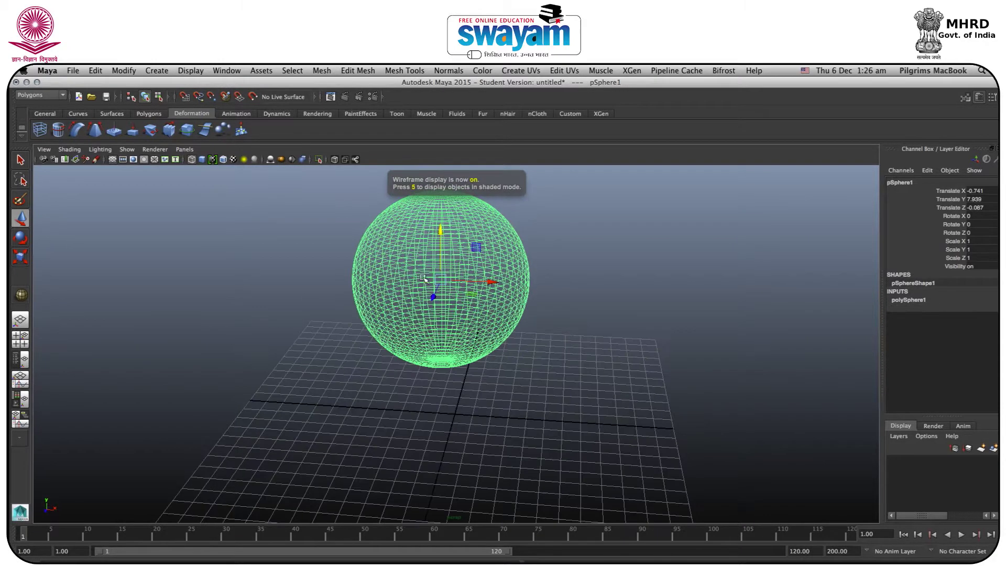
pyautogui.keyDown('alt'); pyautogui.moveTo(474, 324); pyautogui.dragTo(255, 235); pyautogui.keyUp('alt')
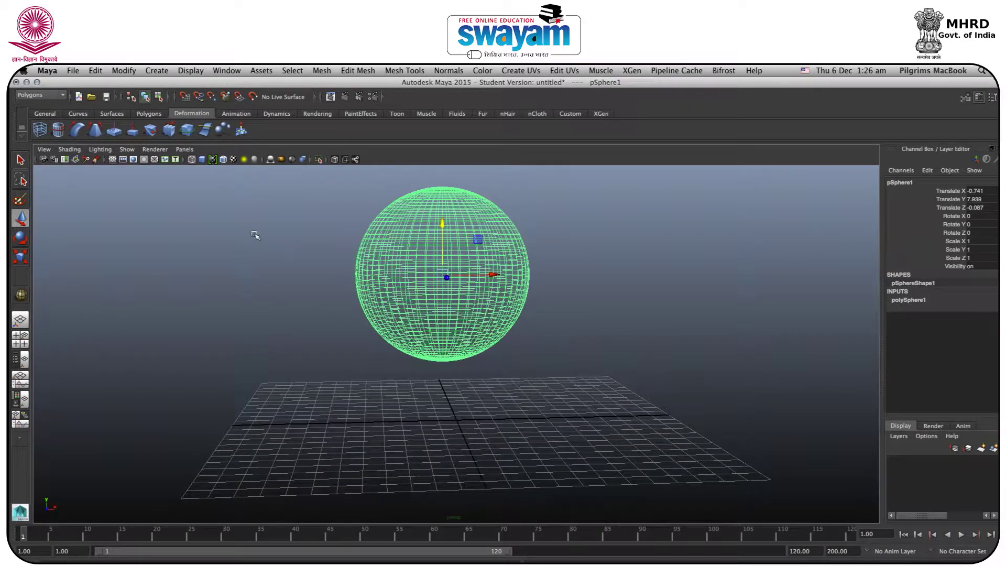
# Apply a Sculpt deformer to the sphere and scale the sculptor uniformly to about 6.78 to enlarge the sphere.
pyautogui.click(187, 133)
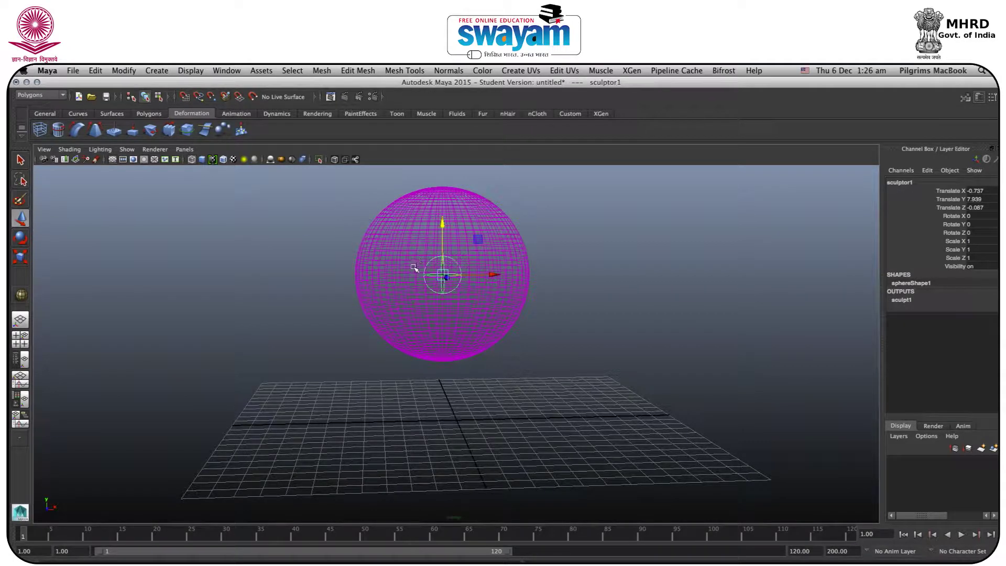
pyautogui.press('e')
pyautogui.press('r')
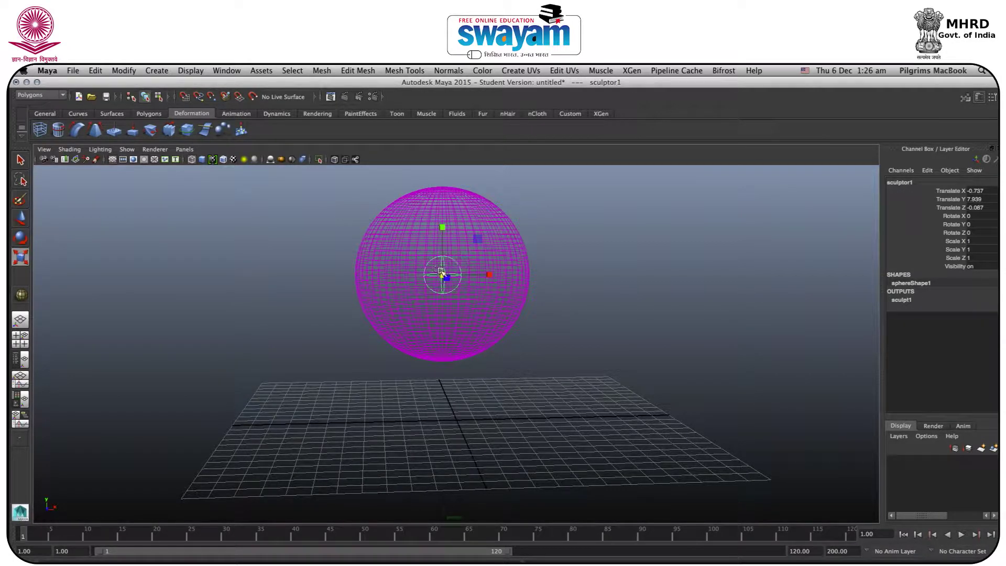
pyautogui.keyDown('alt'); pyautogui.moveTo(445, 301); pyautogui.dragTo(638, 251); pyautogui.keyUp('alt')
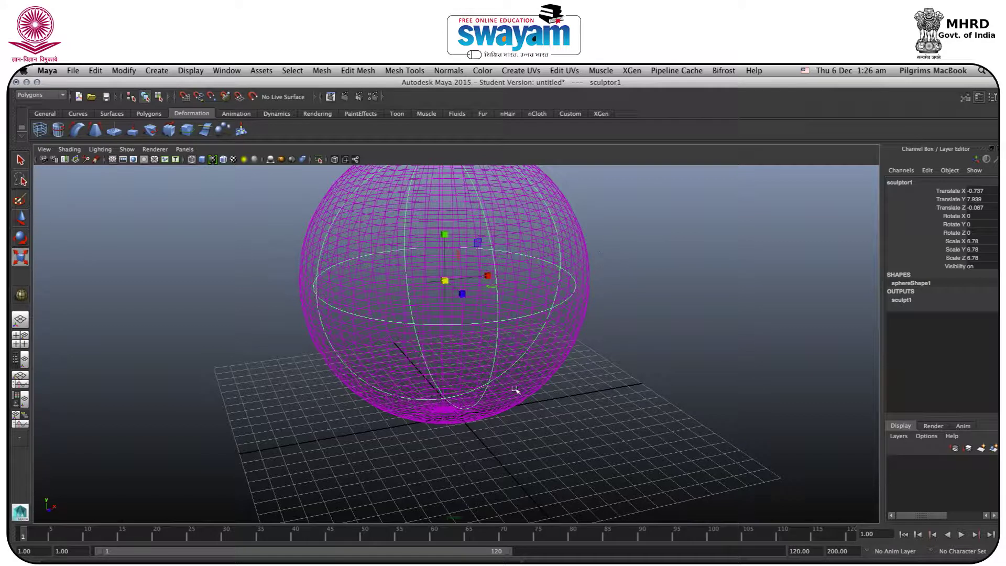
# Select the enlarged sphere and delete all construction history in the scene.
pyautogui.press('w')
pyautogui.click(257, 318)
pyautogui.moveTo(281, 232)
pyautogui.mouseDown()
pyautogui.moveTo(310, 281)
pyautogui.moveTo(307, 379)
pyautogui.mouseUp()
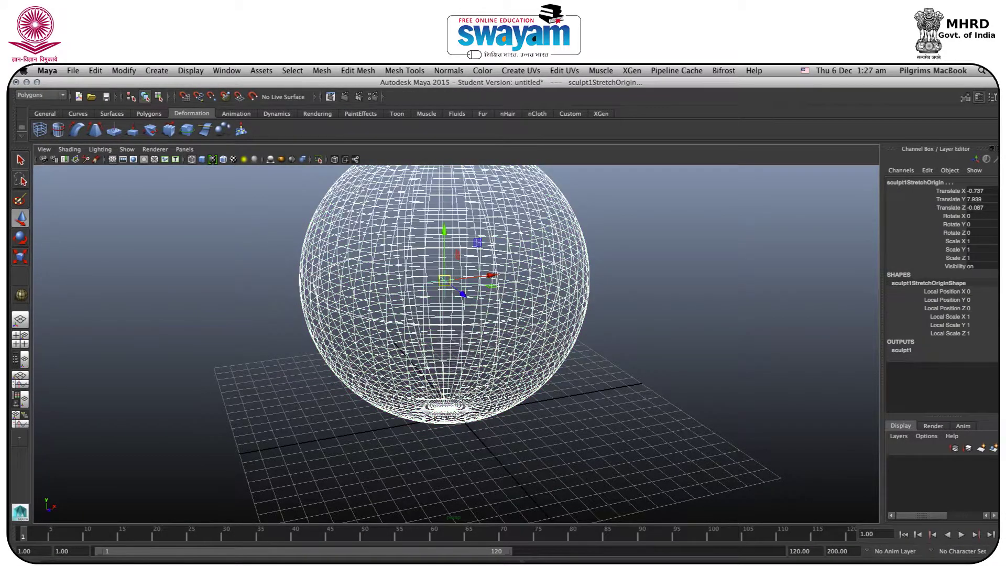
pyautogui.click(235, 307)
pyautogui.moveTo(265, 220); pyautogui.dragTo(312, 265)
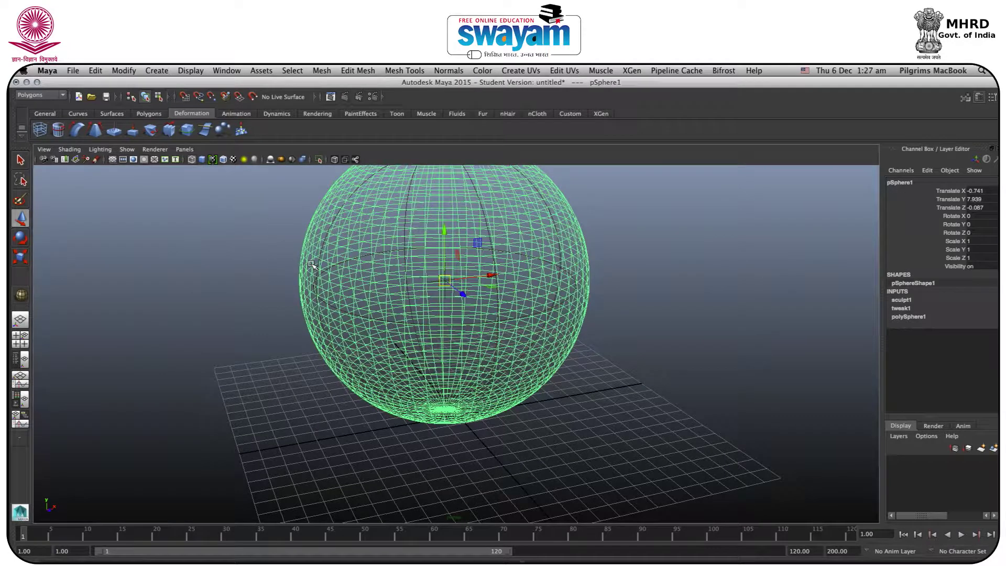
pyautogui.click(125, 71)
pyautogui.moveTo(96, 71)
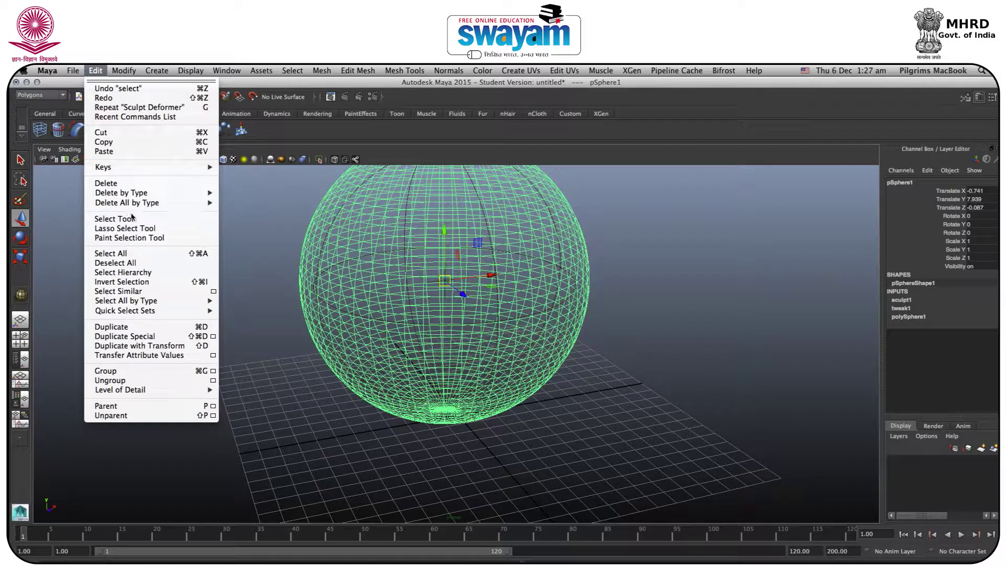
pyautogui.moveTo(132, 210)
pyautogui.click(244, 208)
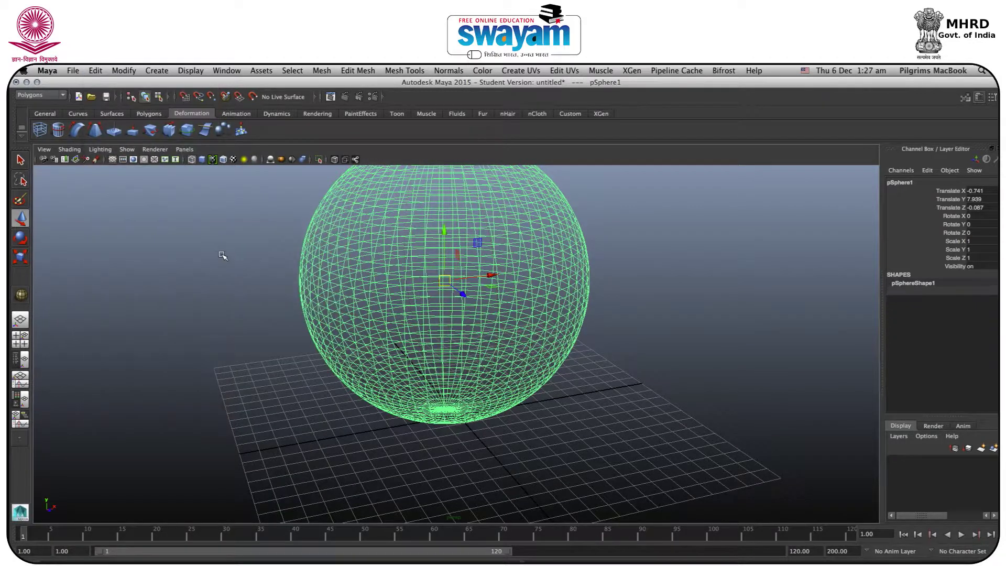
# Raise the enlarged sphere to about Y 11 above the grid.
pyautogui.click(266, 263)
pyautogui.scroll(3, 296, 258)
pyautogui.scroll(-6, 297, 258)
pyautogui.keyDown('alt'); pyautogui.moveTo(296, 259); pyautogui.dragTo(316, 286); pyautogui.keyUp('alt')
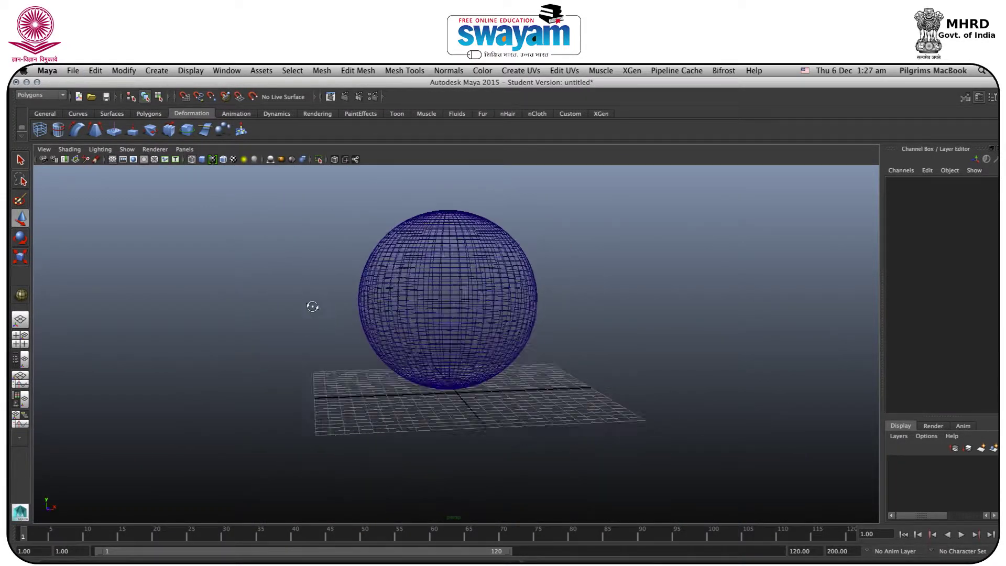
pyautogui.moveTo(314, 226); pyautogui.dragTo(774, 476)
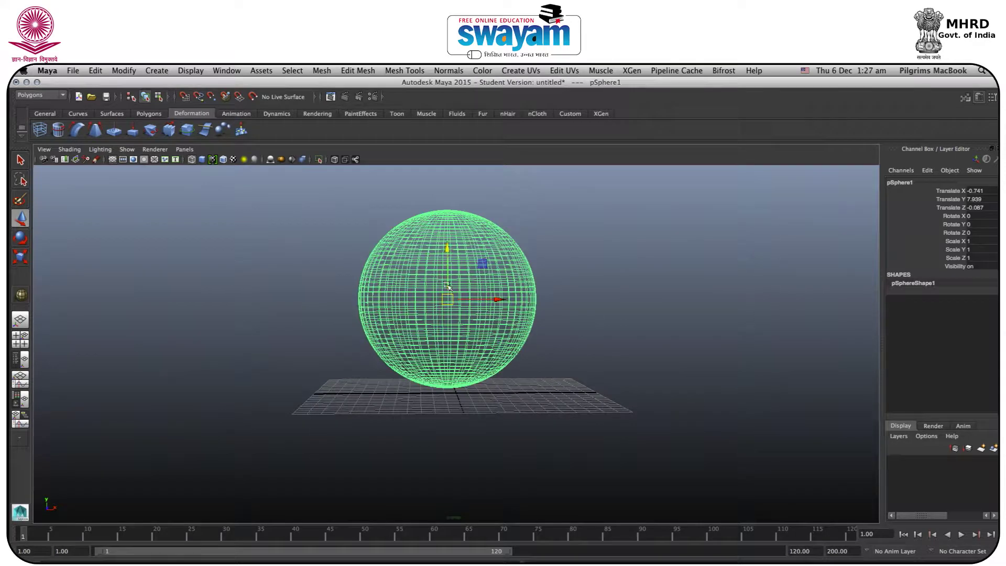
pyautogui.moveTo(451, 270); pyautogui.dragTo(453, 249)
pyautogui.scroll(-2, 504, 325)
pyautogui.keyDown('alt'); pyautogui.moveTo(501, 335); pyautogui.dragTo(492, 359, button='middle'); pyautogui.keyUp('alt')
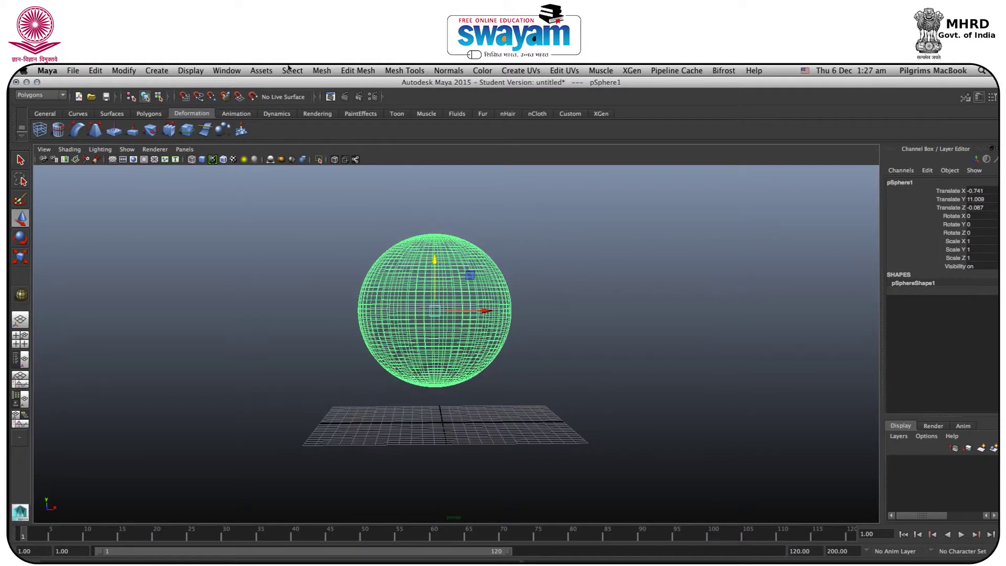
# Switch to the nDynamics menu set and turn the sphere into an nCloth object.
pyautogui.click(39, 94)
pyautogui.click(39, 136)
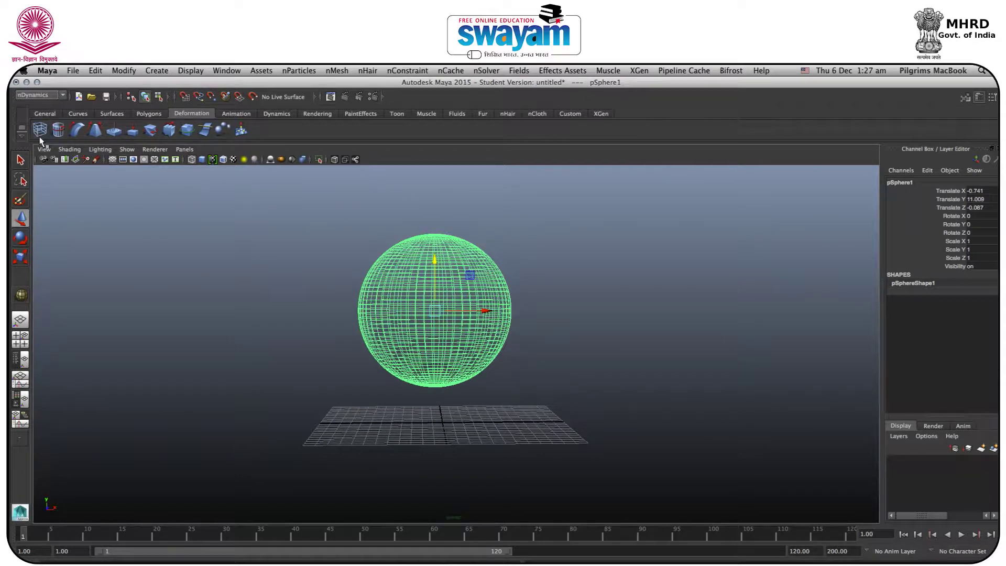
pyautogui.click(300, 74)
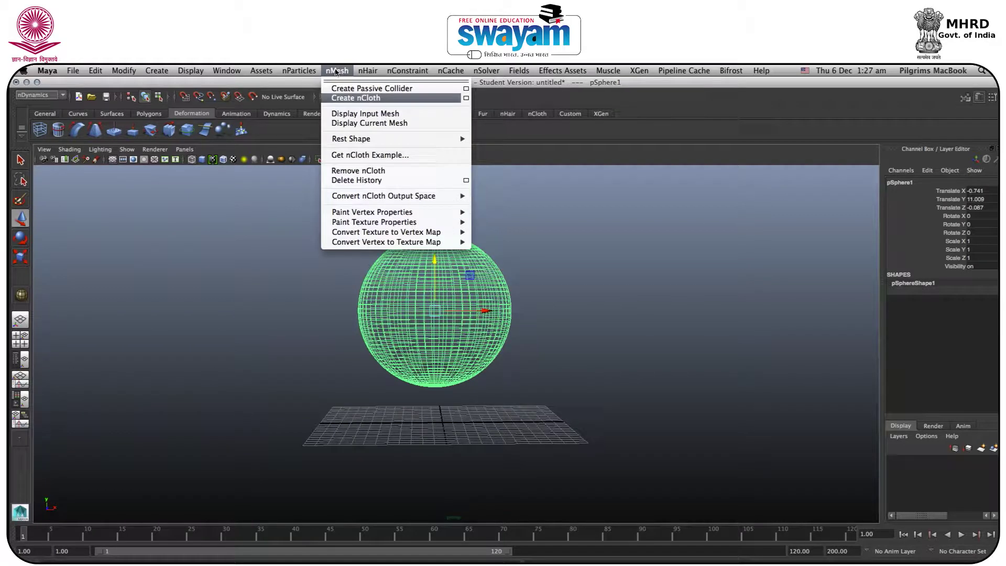
pyautogui.click(355, 99)
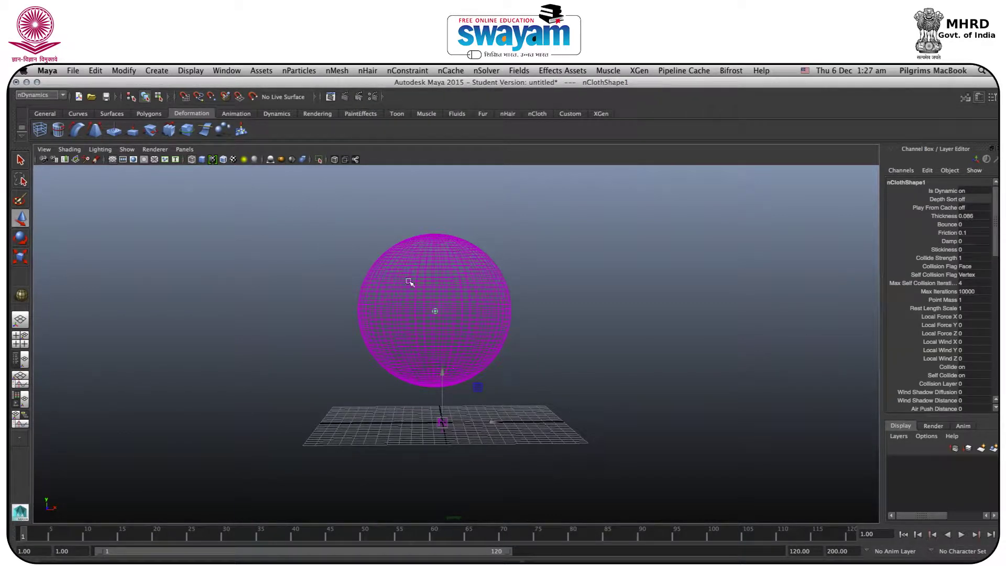
# Select the nucleus node to inspect it, play the cloth simulation, stop it and return to the first frame.
pyautogui.moveTo(414, 420); pyautogui.dragTo(450, 451)
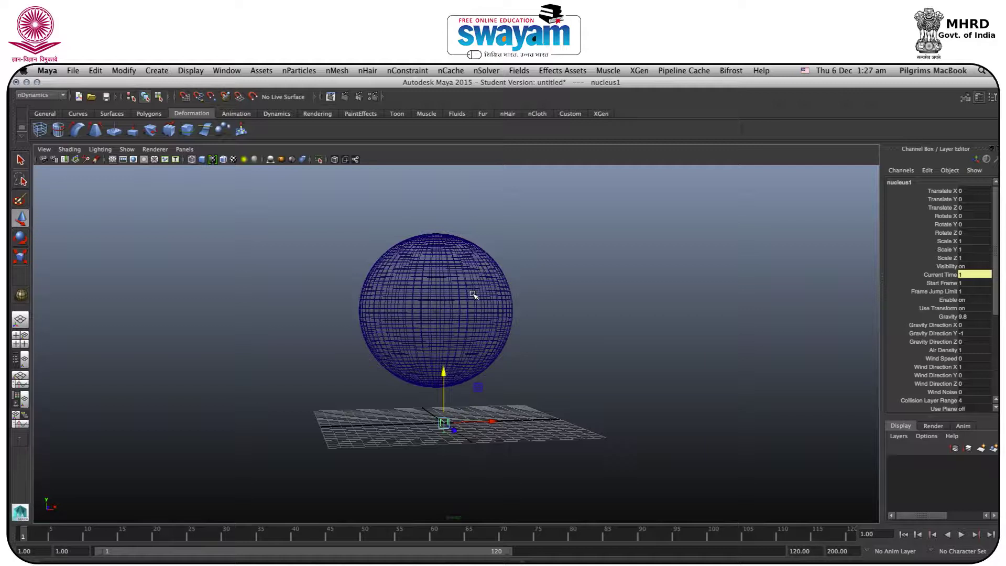
pyautogui.click(648, 260)
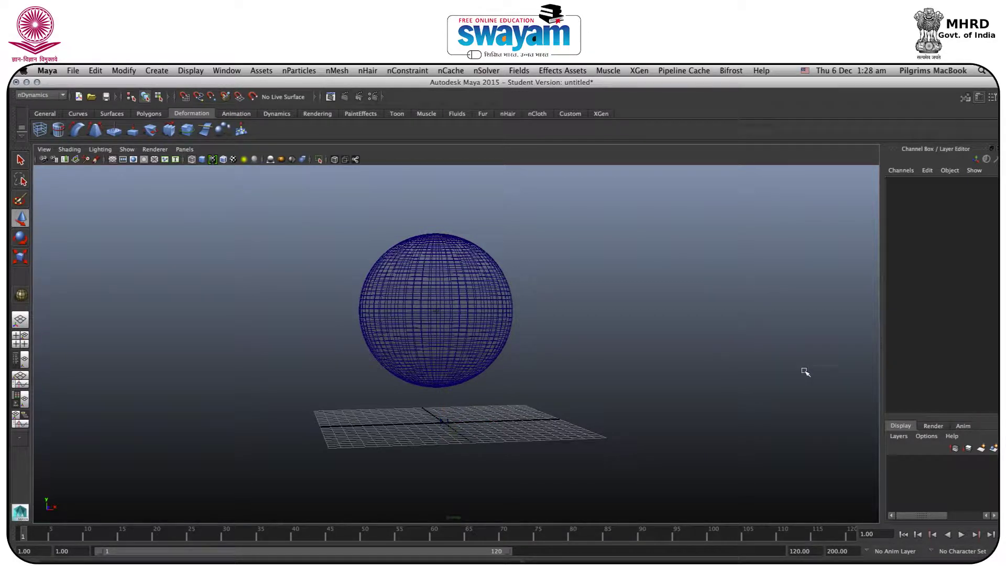
pyautogui.click(962, 535)
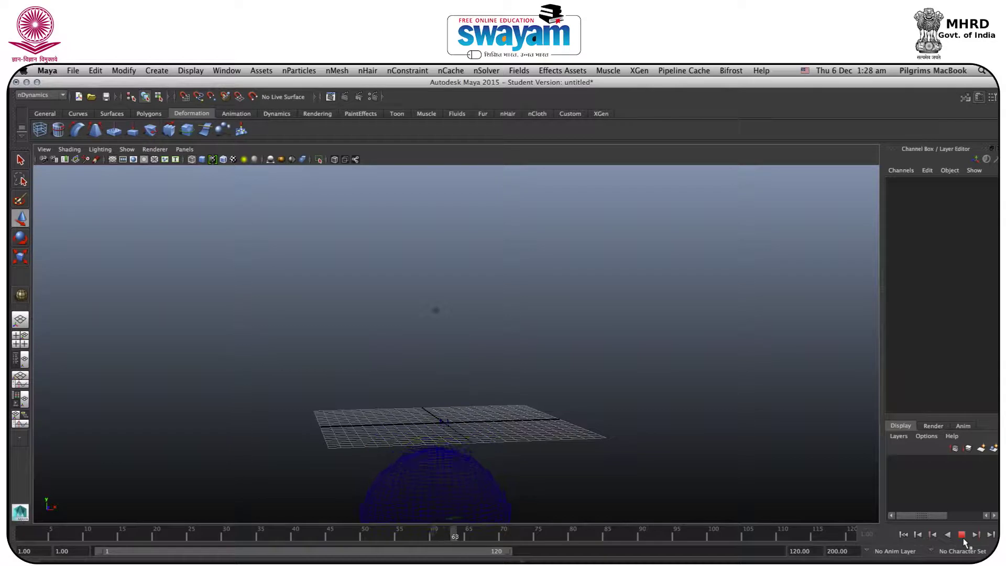
pyautogui.click(963, 535)
pyautogui.click(905, 535)
# Set the playback range's end frame to 200.
pyautogui.doubleClick(799, 550)
pyautogui.write('20')
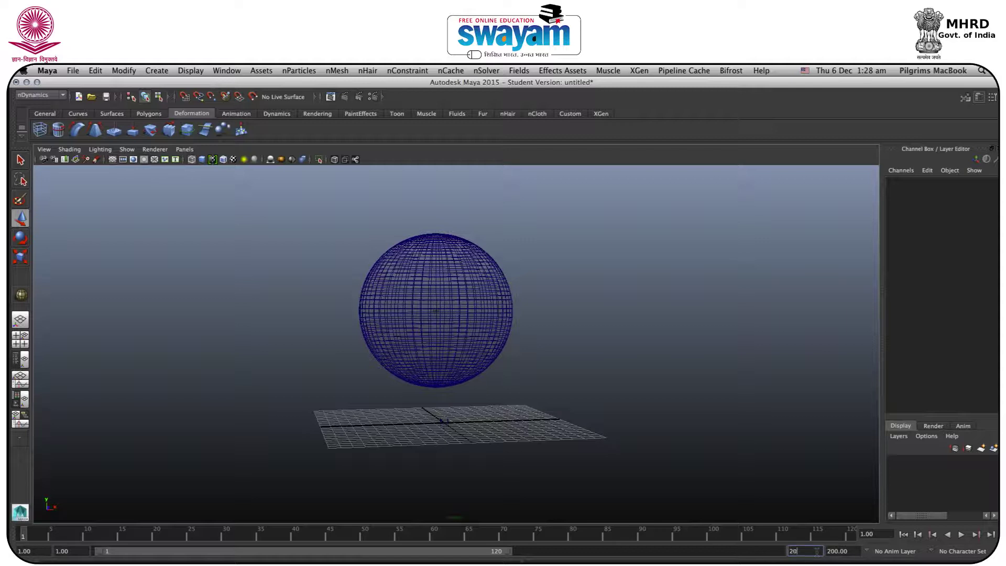
pyautogui.write('0')
pyautogui.press('Return')
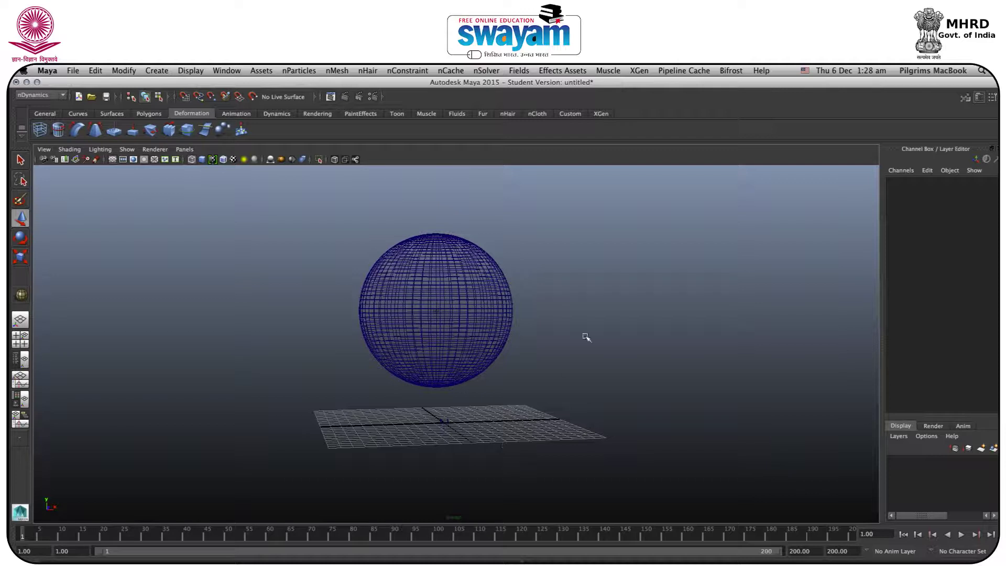
# Select the sphere's nCloth object and lower its Pressure to -0.433 in the nClothShape attributes.
pyautogui.moveTo(563, 209); pyautogui.dragTo(330, 381)
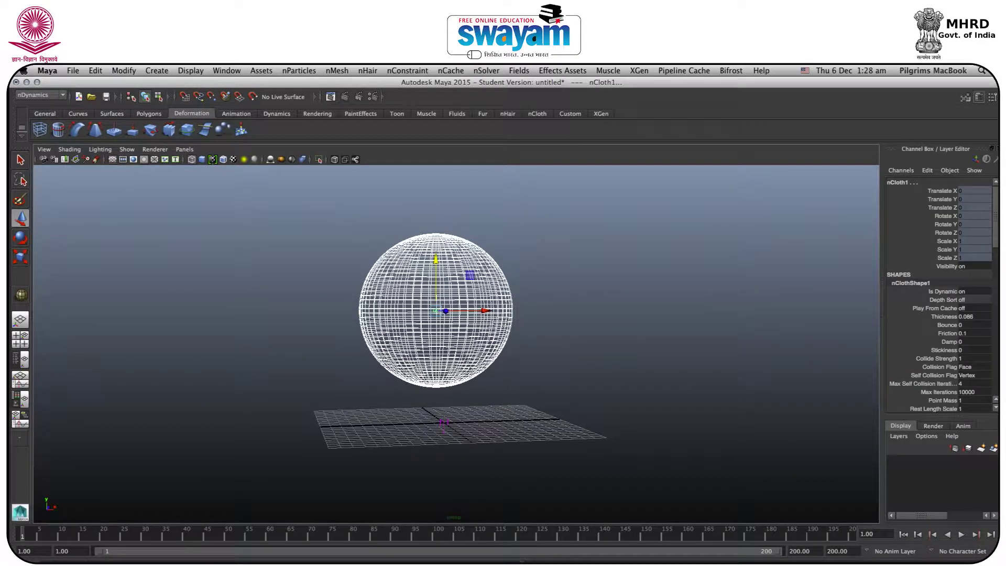
pyautogui.hotkey('ctrl', 'a')
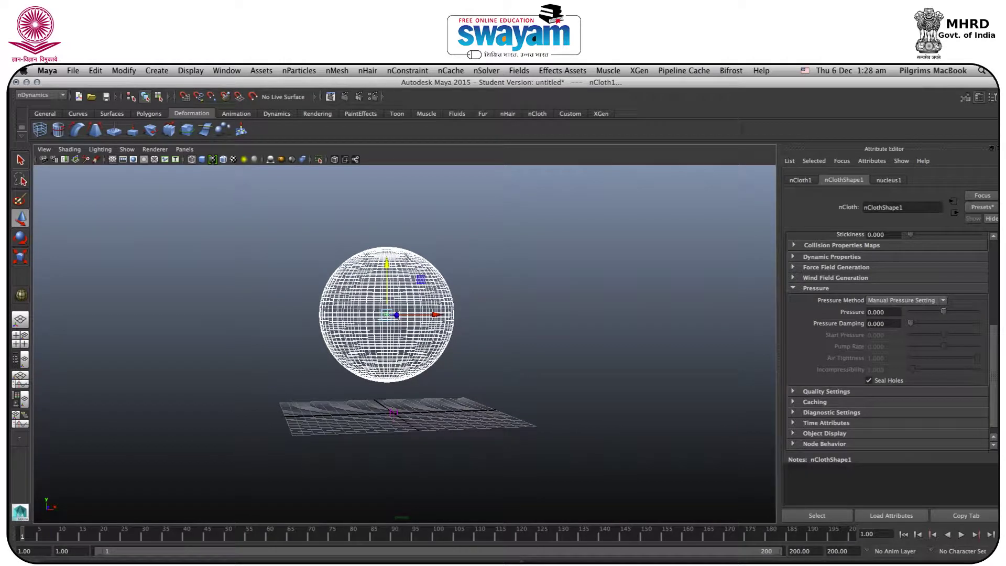
pyautogui.scroll(-1, 921, 219)
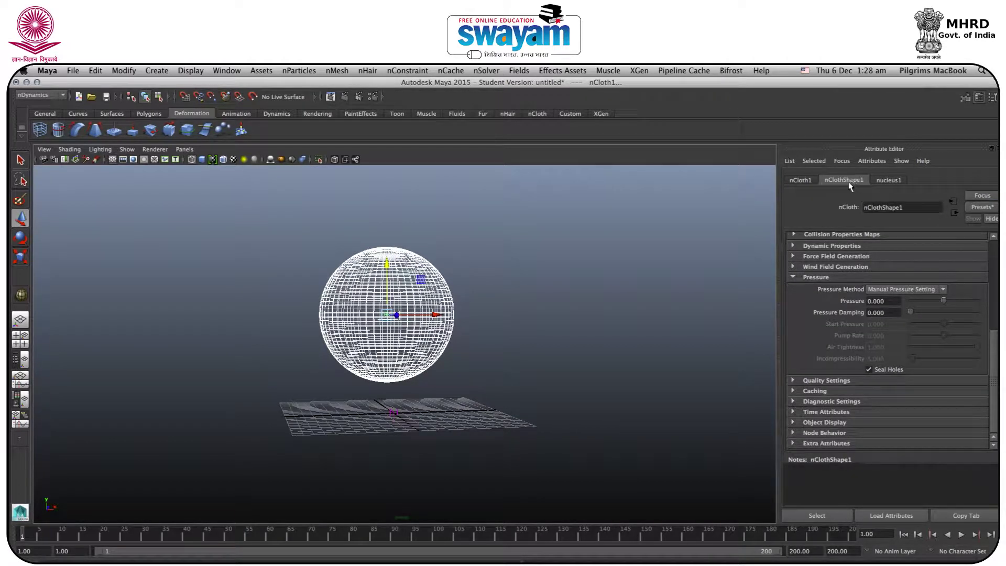
pyautogui.scroll(15, 890, 341)
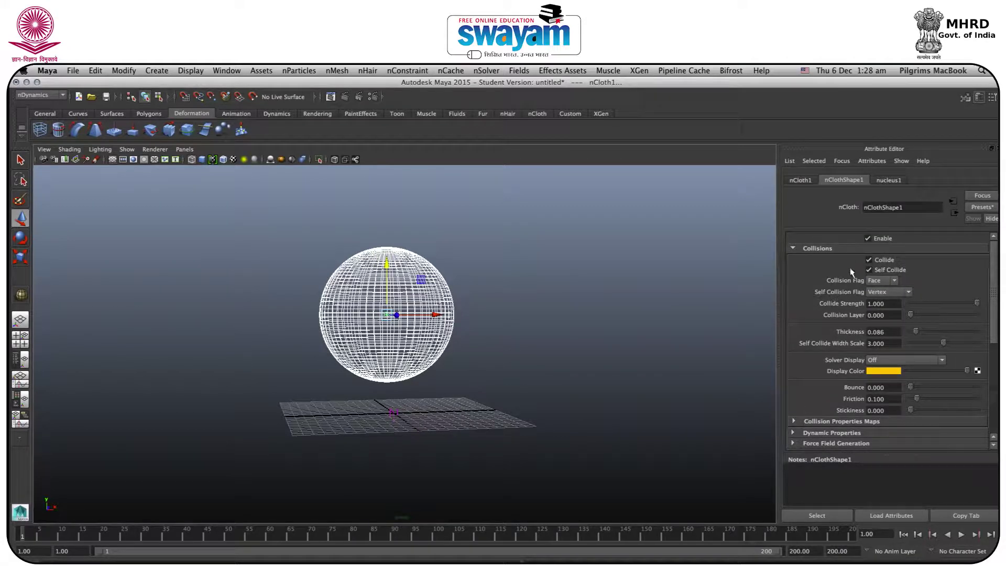
pyautogui.scroll(-6, 995, 267)
pyautogui.scroll(6, 994, 259)
pyautogui.scroll(-13, 953, 315)
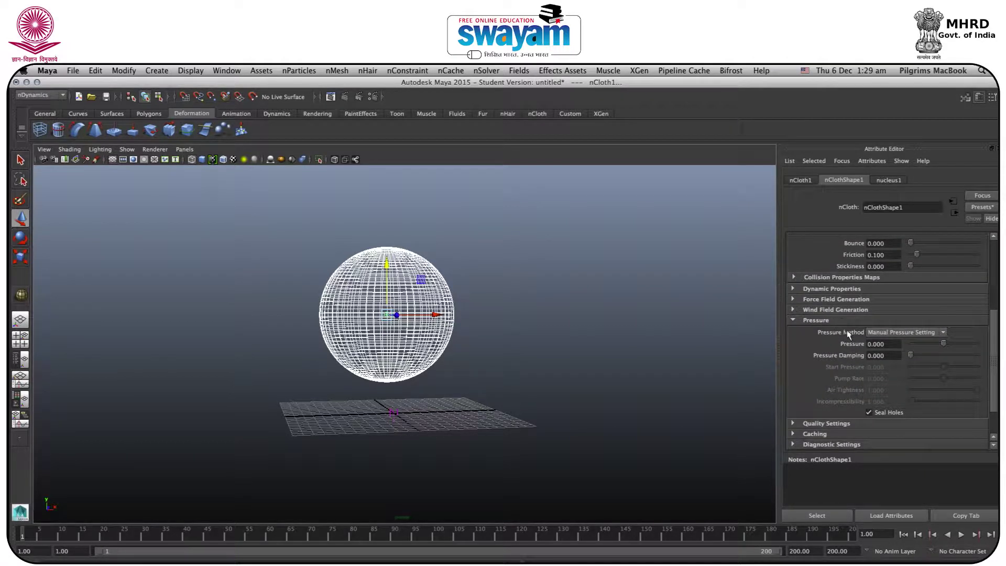
pyautogui.moveTo(945, 345); pyautogui.dragTo(929, 345)
# Play the simulation to check how the depressurised sphere deforms, stop it and return to the first frame.
pyautogui.click(961, 534)
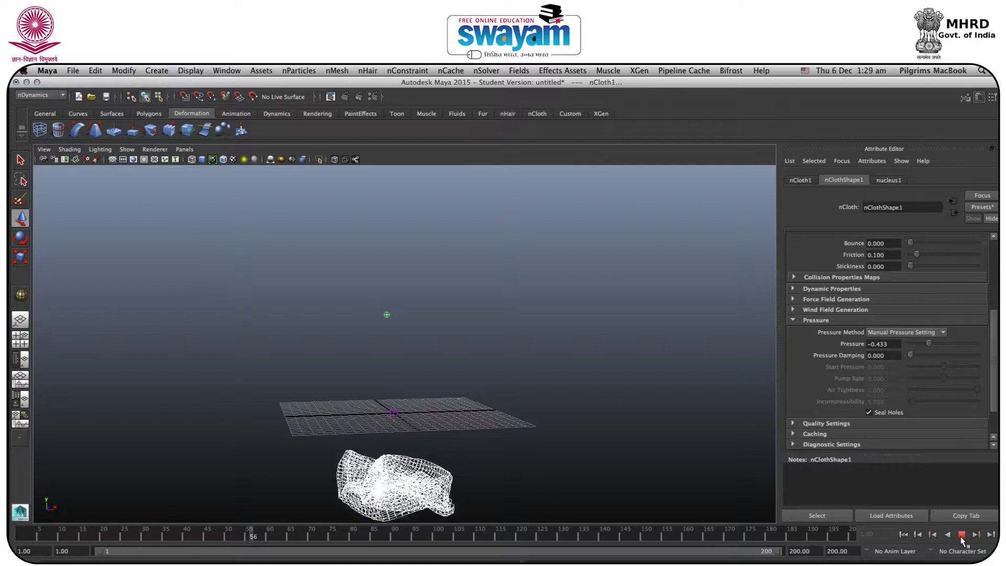
pyautogui.click(961, 535)
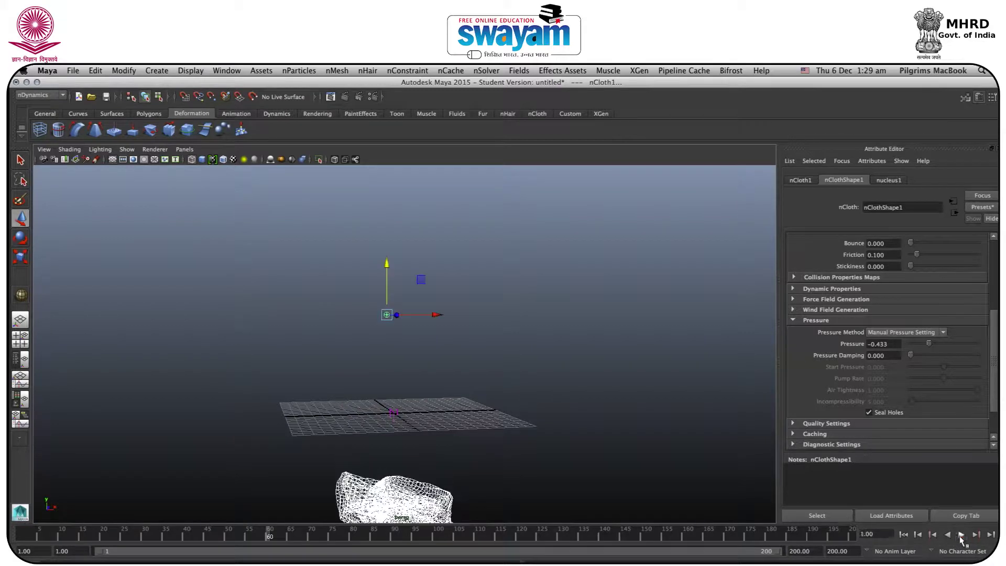
pyautogui.click(903, 534)
# Enable the nucleus solver's ground plane and set its Plane Friction to 0.378.
pyautogui.click(887, 180)
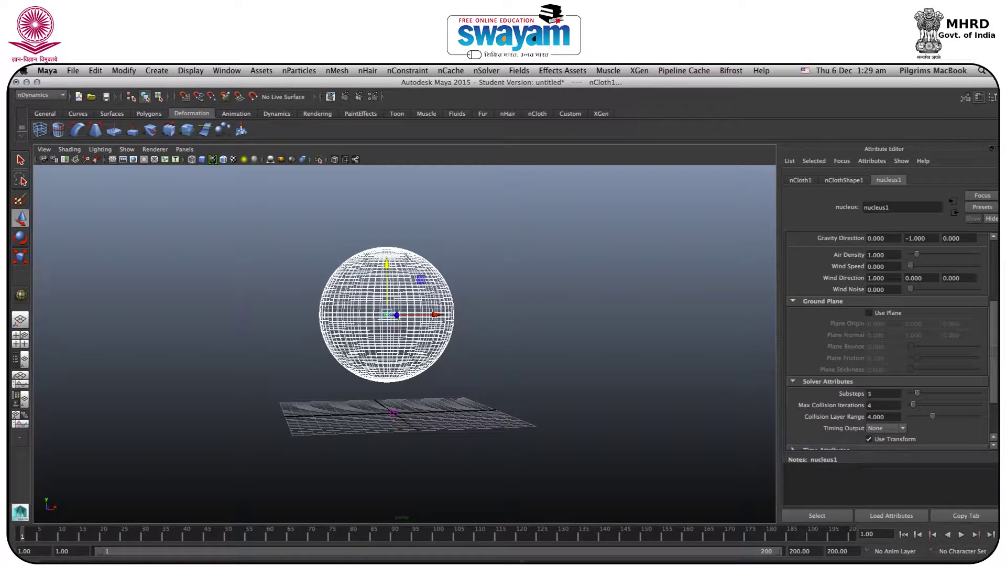
pyautogui.scroll(5, 826, 289)
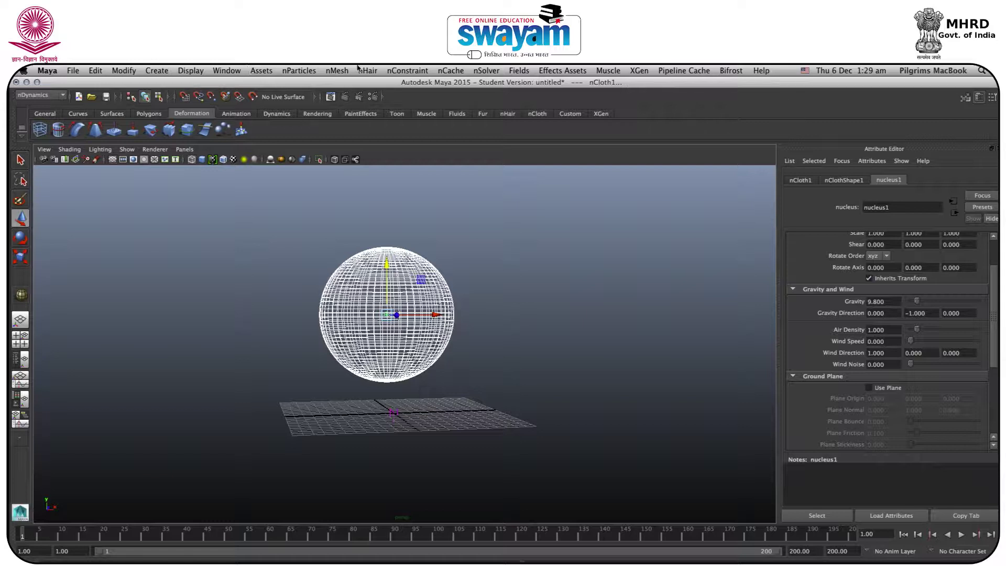
pyautogui.scroll(-3, 901, 327)
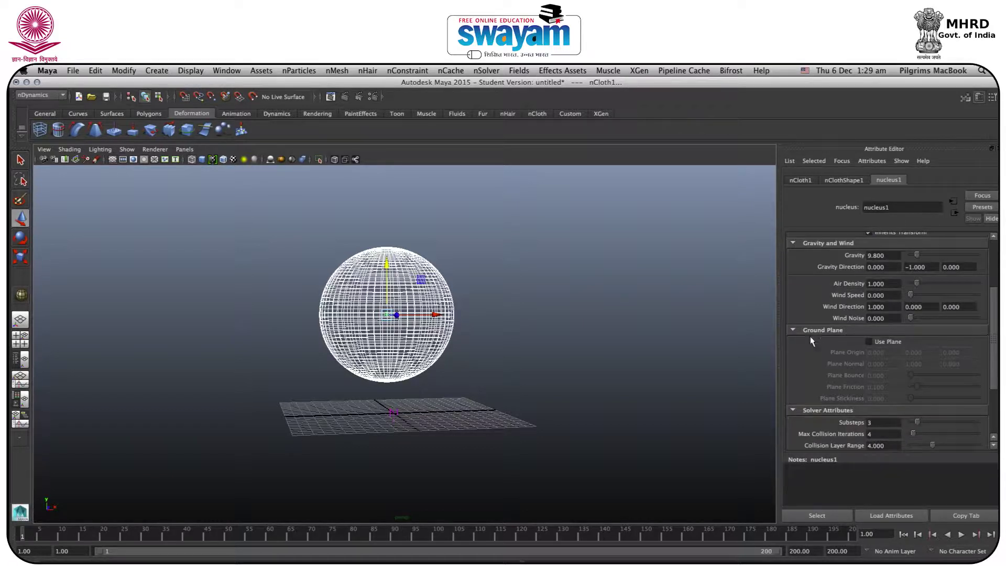
pyautogui.click(871, 341)
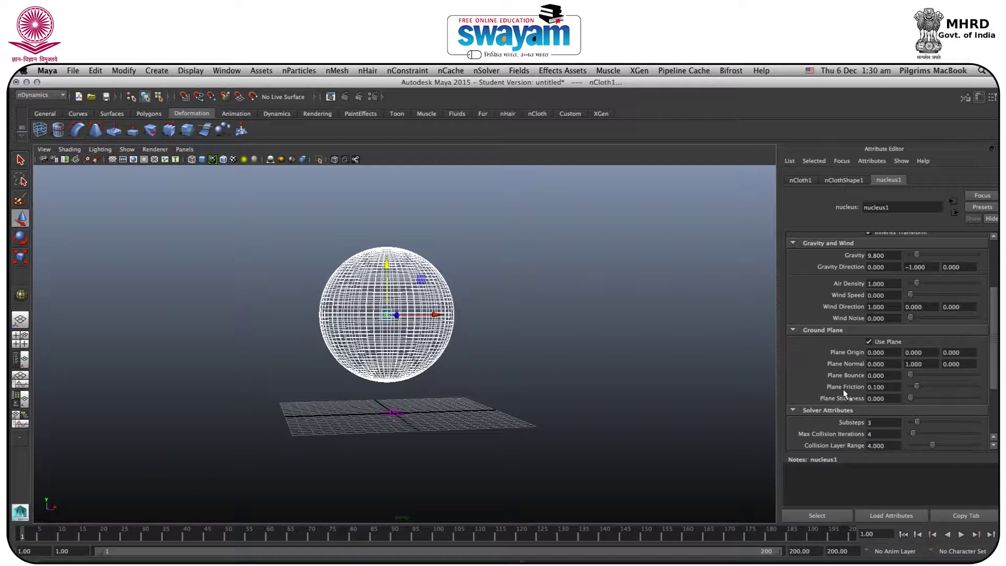
pyautogui.moveTo(917, 388); pyautogui.dragTo(939, 397)
pyautogui.moveTo(940, 394); pyautogui.dragTo(937, 393)
# Play the simulation onto the ground plane, stop it and inspect the collapsed sphere up close in shaded display.
pyautogui.click(962, 533)
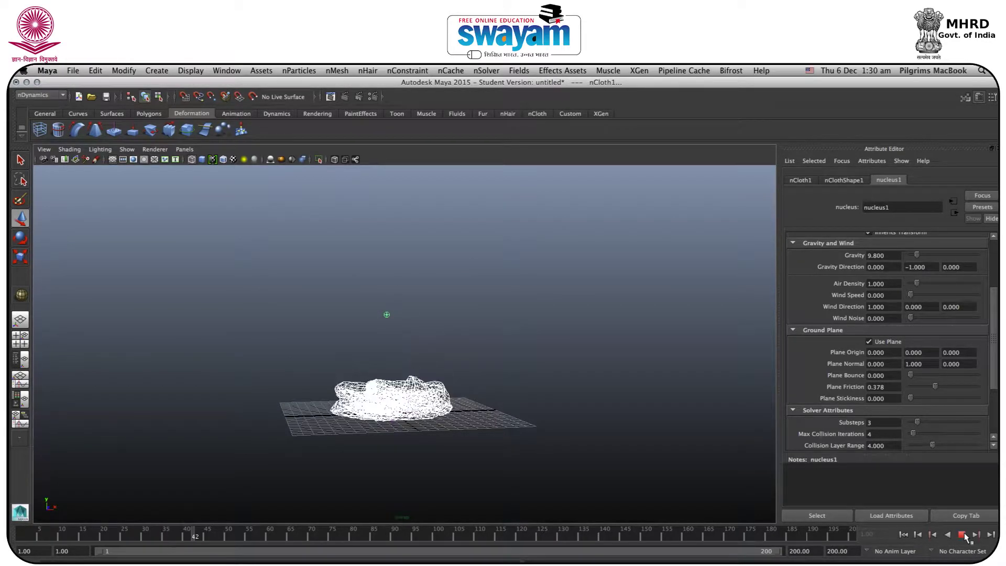
pyautogui.click(962, 534)
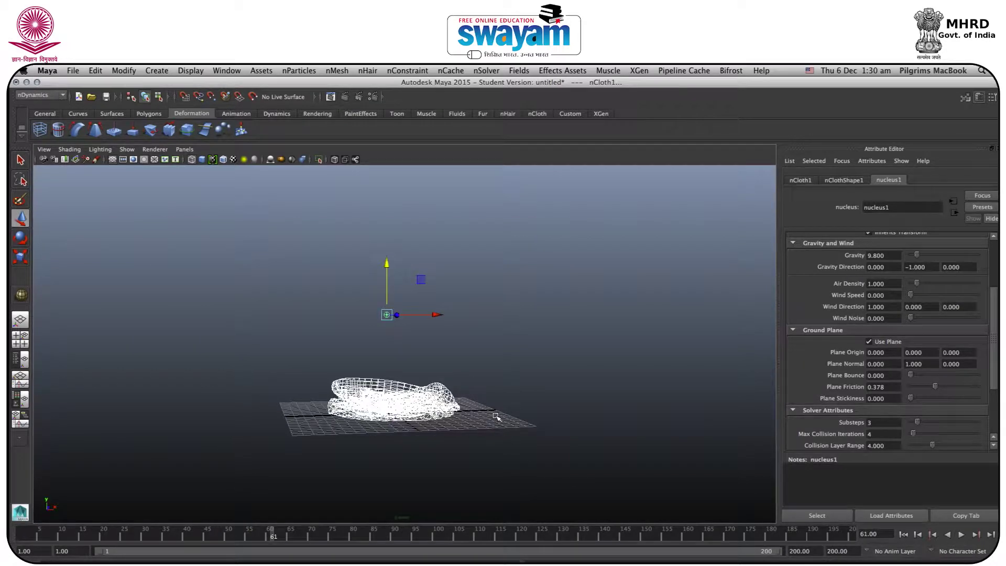
pyautogui.press('5')
pyautogui.keyDown('alt'); pyautogui.moveTo(524, 408); pyautogui.dragTo(505, 423); pyautogui.keyUp('alt')
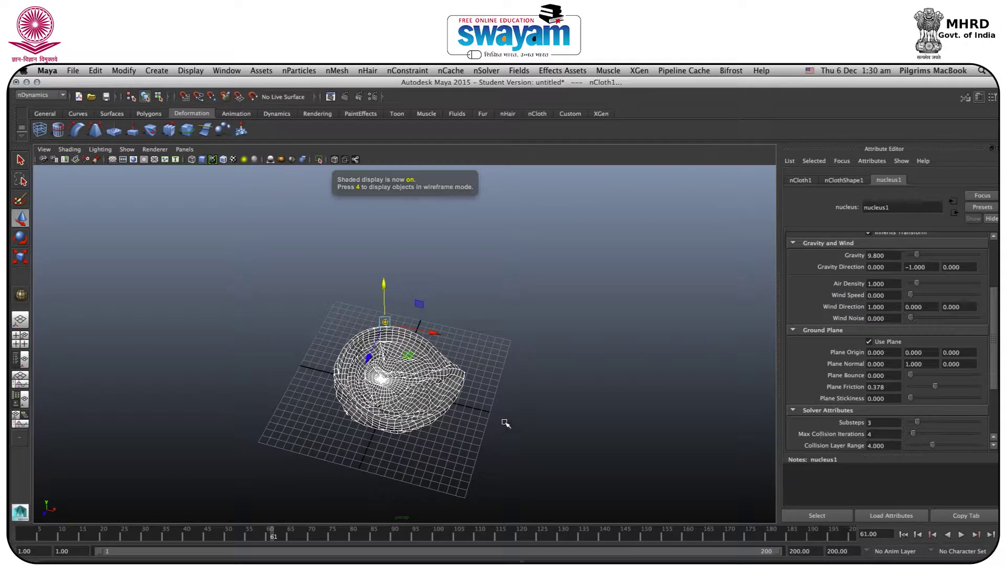
pyautogui.click(506, 423)
pyautogui.scroll(5, 433, 382)
pyautogui.keyDown('alt'); pyautogui.moveTo(422, 387); pyautogui.dragTo(523, 354); pyautogui.keyUp('alt')
pyautogui.click(372, 459)
pyautogui.click(447, 395)
pyautogui.click(421, 400)
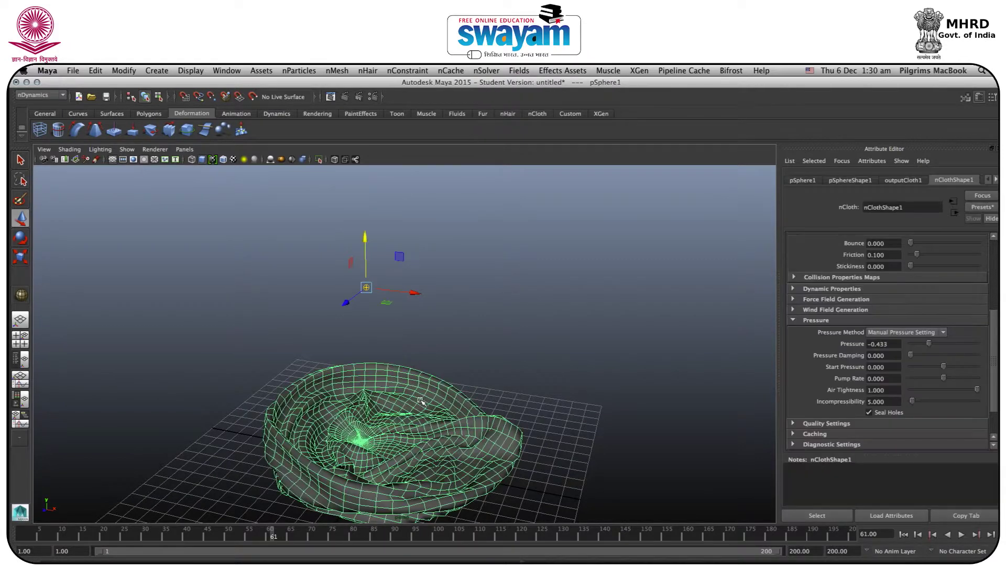
# Replay the simulation from the first frame with nothing selected and stop it at frame 67.
pyautogui.click(903, 534)
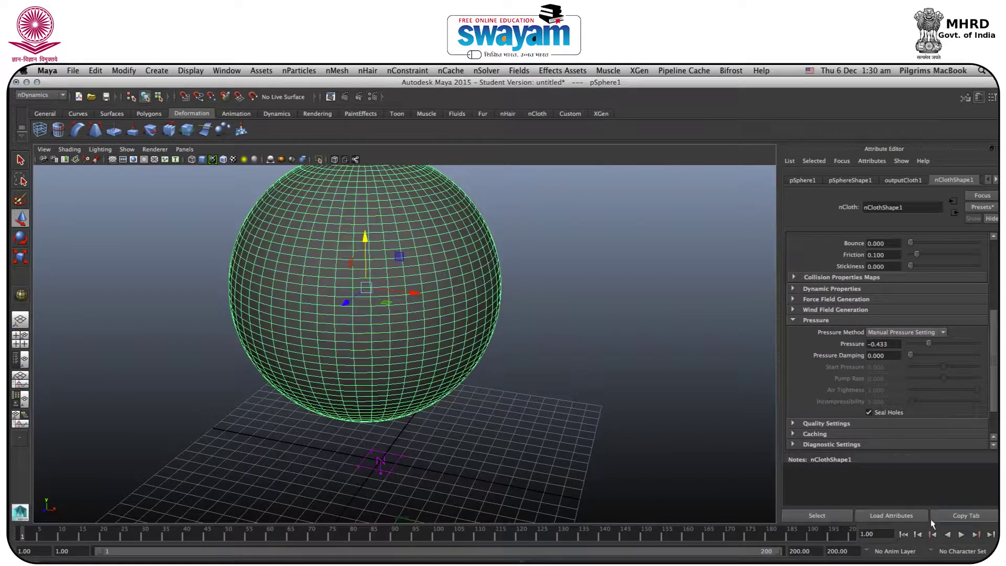
pyautogui.click(695, 386)
pyautogui.click(963, 537)
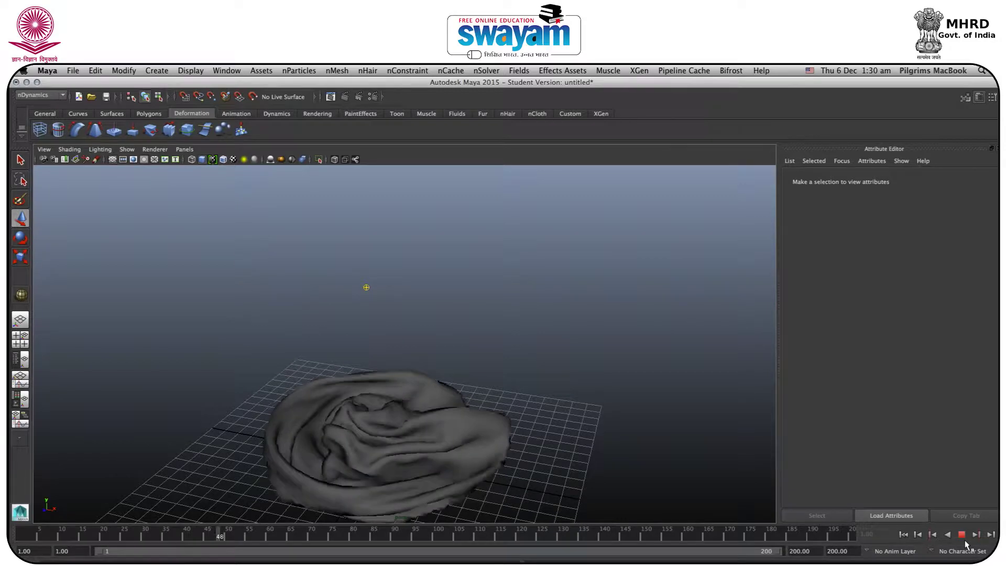
pyautogui.click(961, 535)
# Select the collapsed cloth mesh, set its nSolver initial state from the current shape and go back to frame 1.
pyautogui.click(444, 439)
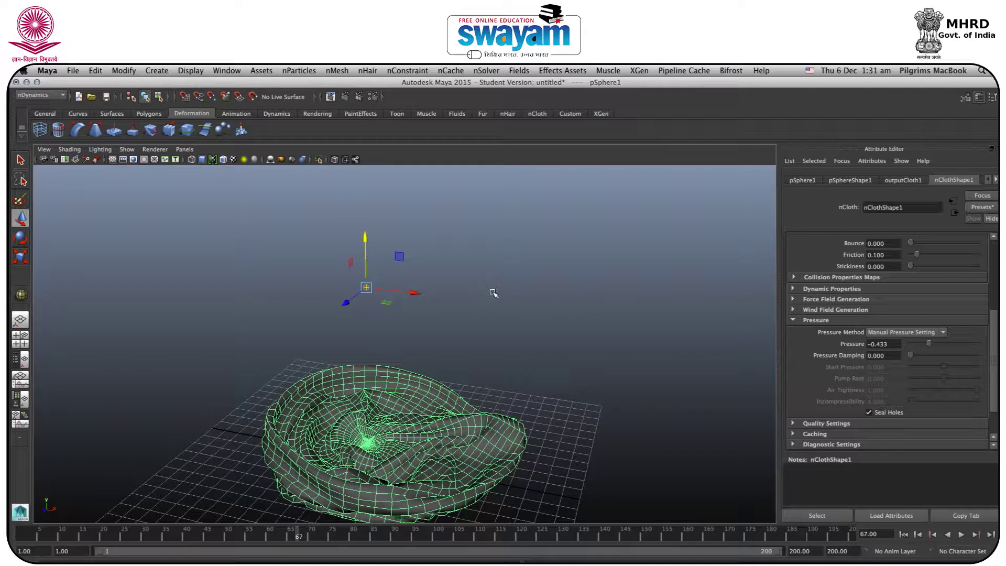
pyautogui.click(449, 71)
pyautogui.moveTo(477, 74)
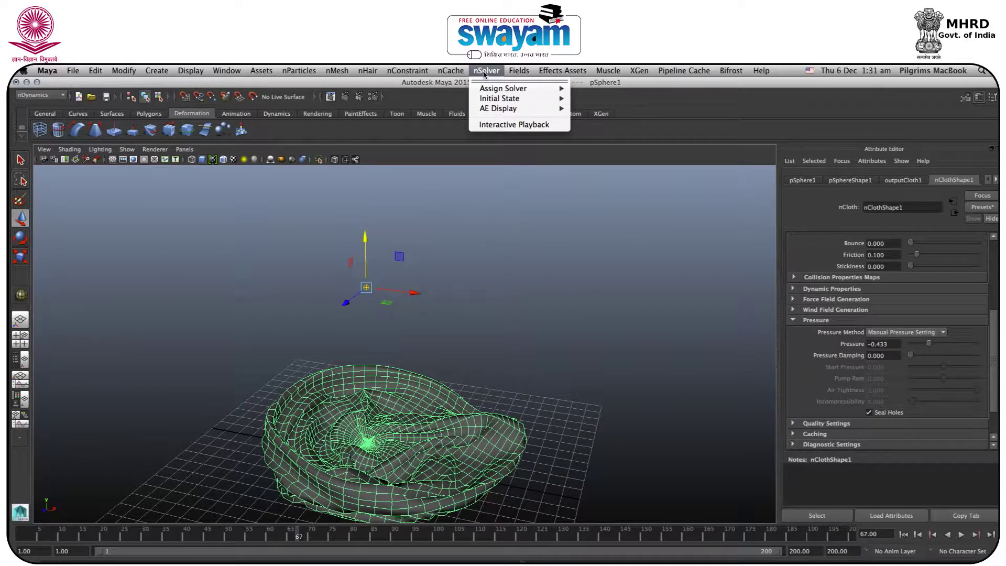
pyautogui.moveTo(500, 100)
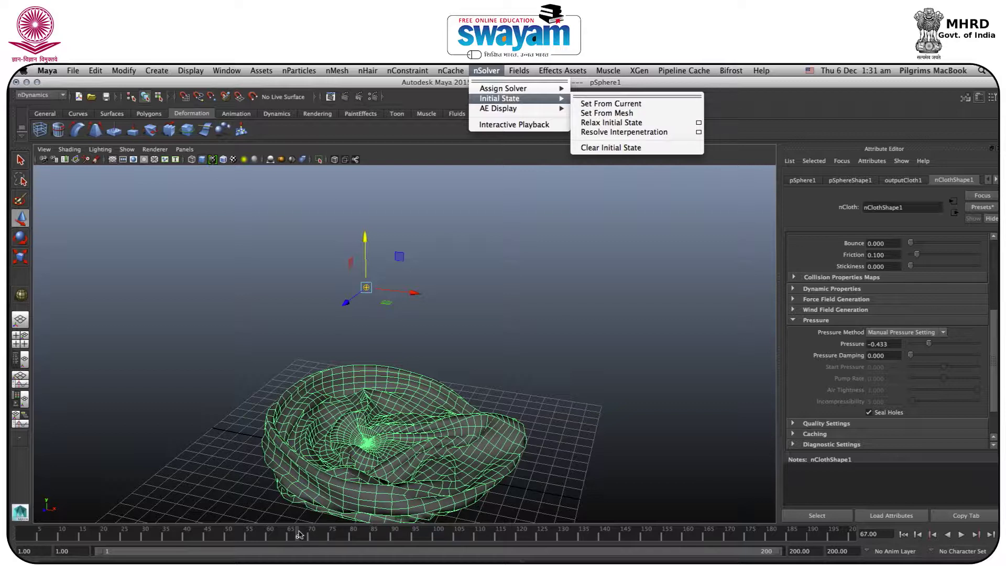
pyautogui.click(614, 106)
pyautogui.hotkey('alt', 'v')
pyautogui.click(24, 529)
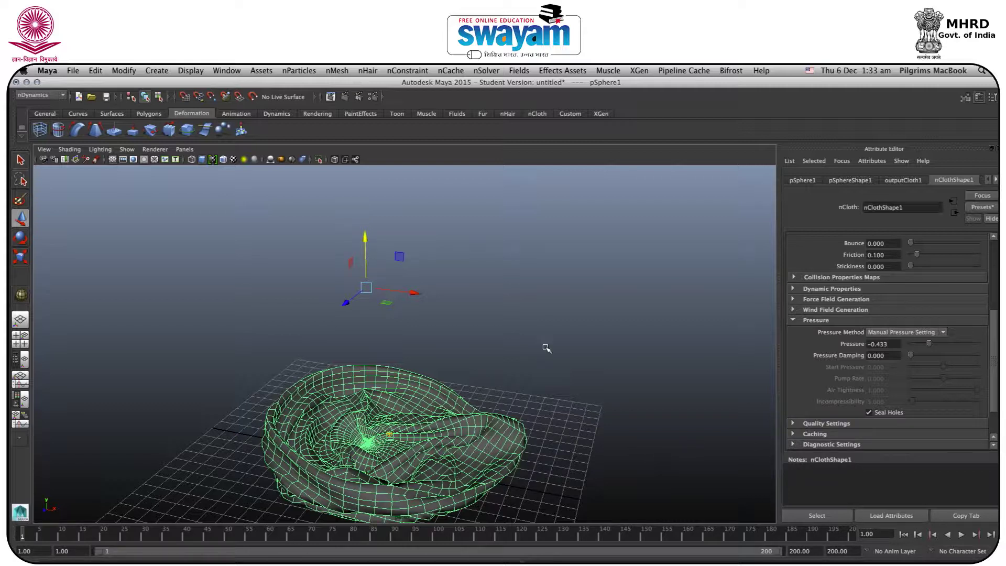
# Set a key on the cloth's nClothShape Pressure at frame 1 and switch the view to wireframe.
pyautogui.click(545, 349)
pyautogui.click(388, 453)
pyautogui.scroll(5, 993, 234)
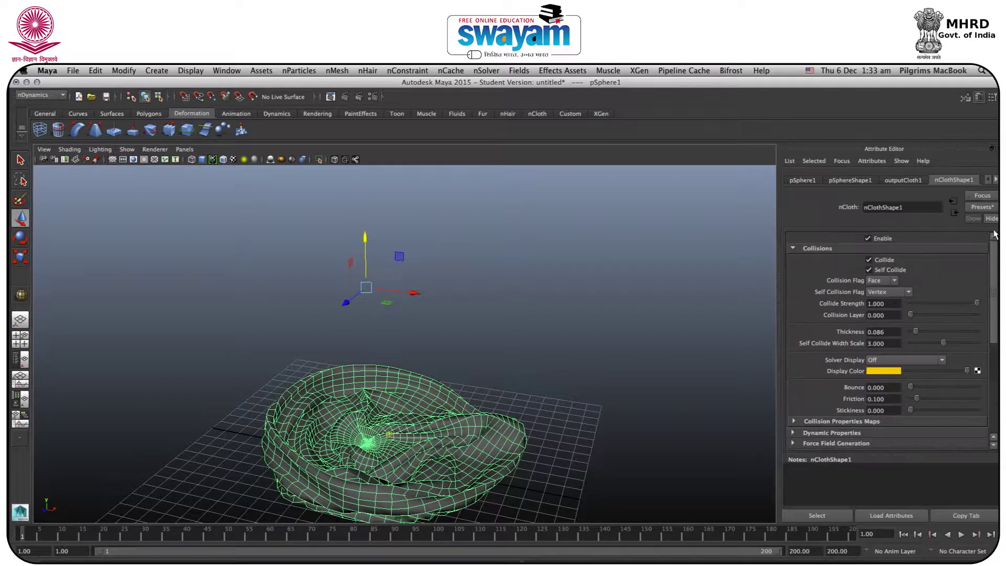
pyautogui.moveTo(992, 254); pyautogui.dragTo(984, 351)
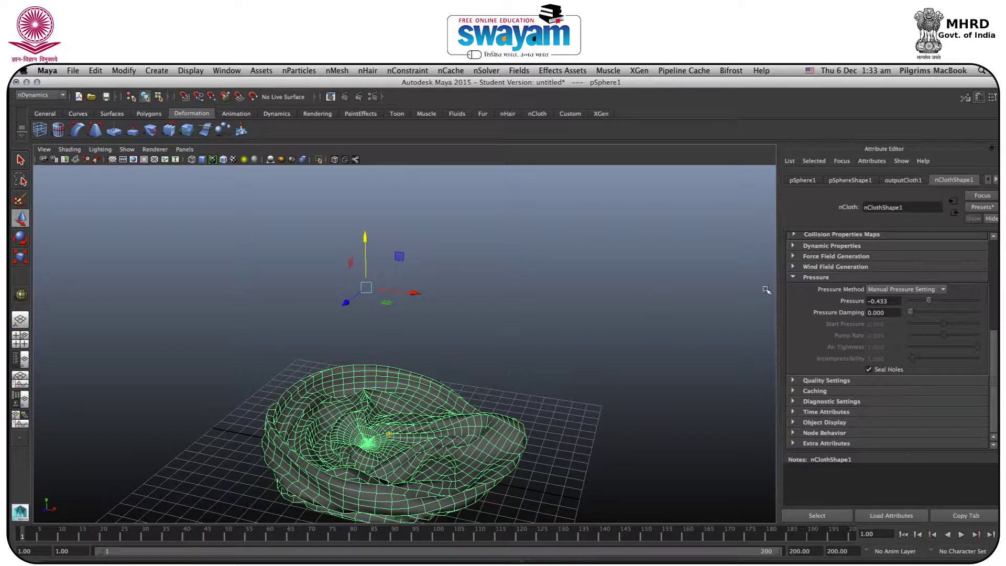
pyautogui.rightClick(881, 303)
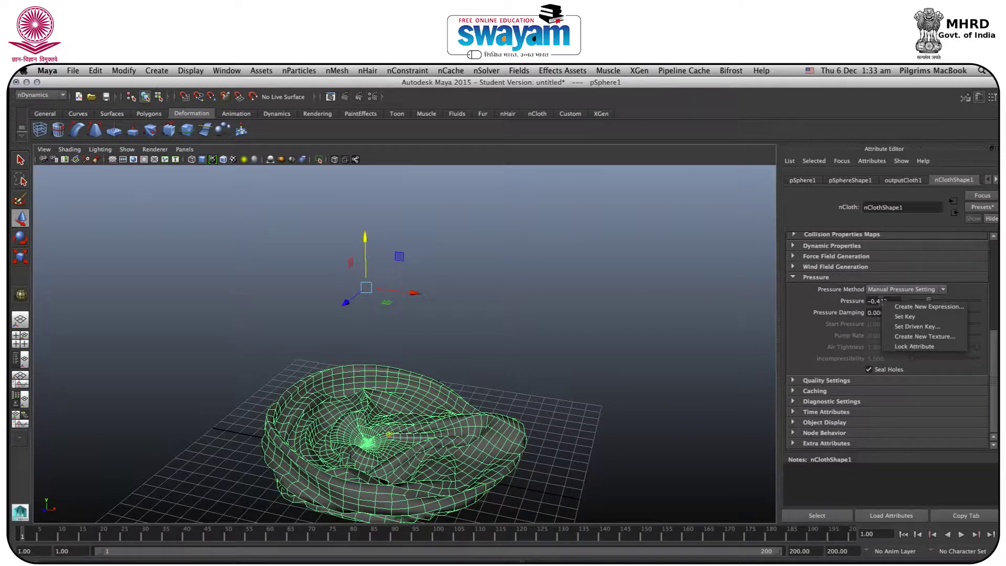
pyautogui.click(898, 317)
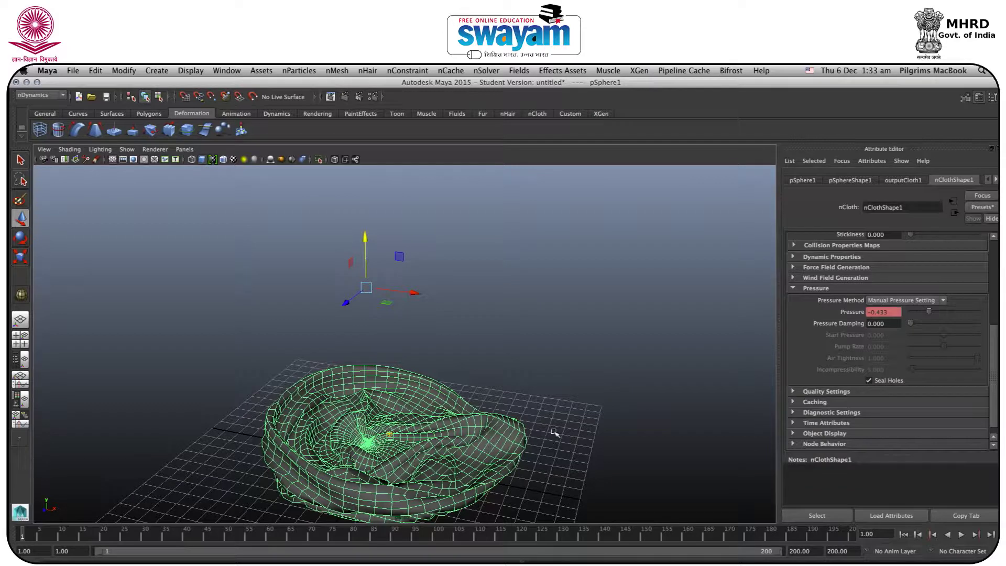
pyautogui.press('4')
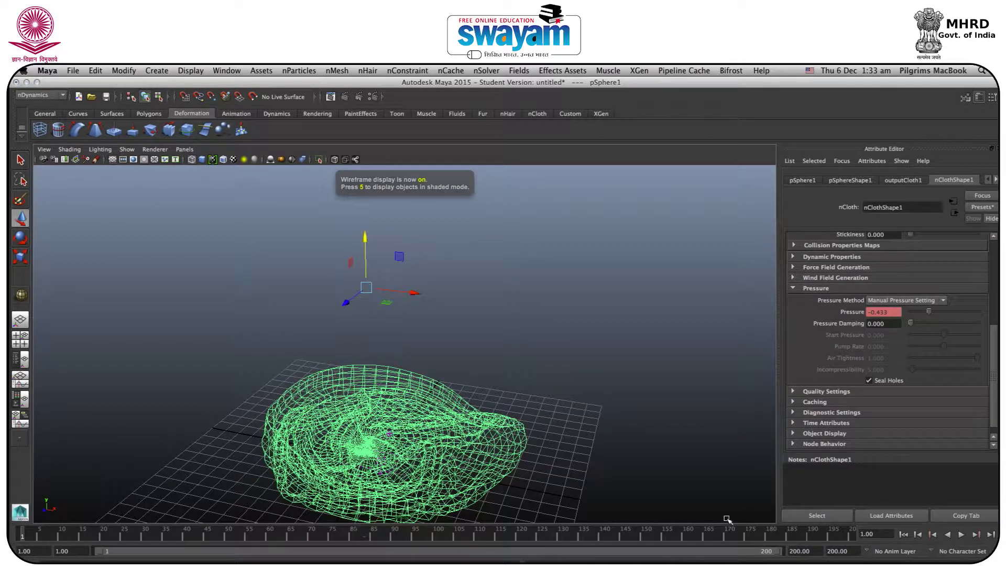
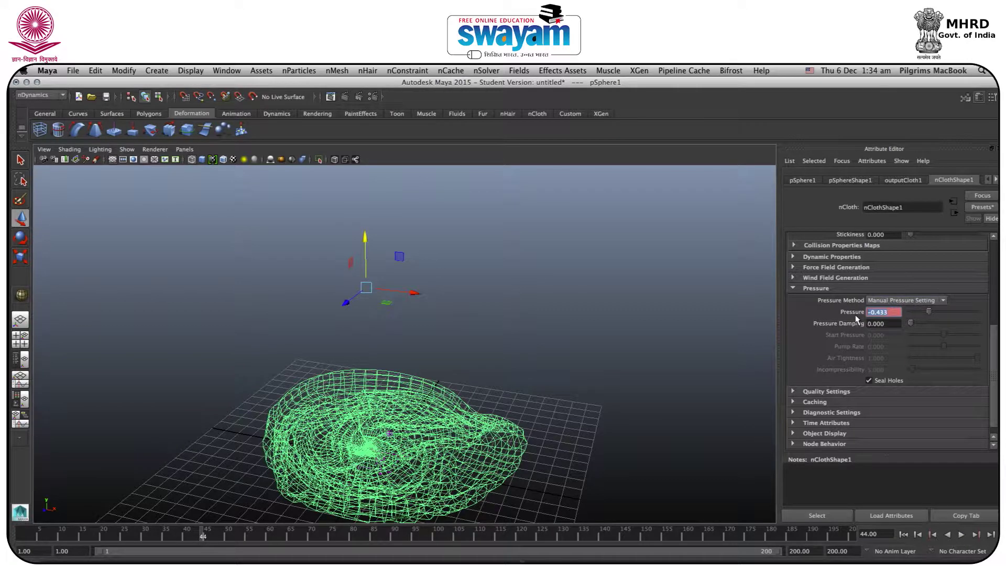
# Set the cloth's Pressure to 3000 at frame 44 and key it.
pyautogui.write('3000')
pyautogui.press('Return')
pyautogui.click(898, 312)
pyautogui.press('Return')
pyautogui.moveTo(873, 310); pyautogui.dragTo(887, 322, button='right')
# Play the keyed pressure animation from the first frame to check the cloth inflating, stop it and return to frame 1.
pyautogui.click(903, 534)
pyautogui.click(960, 535)
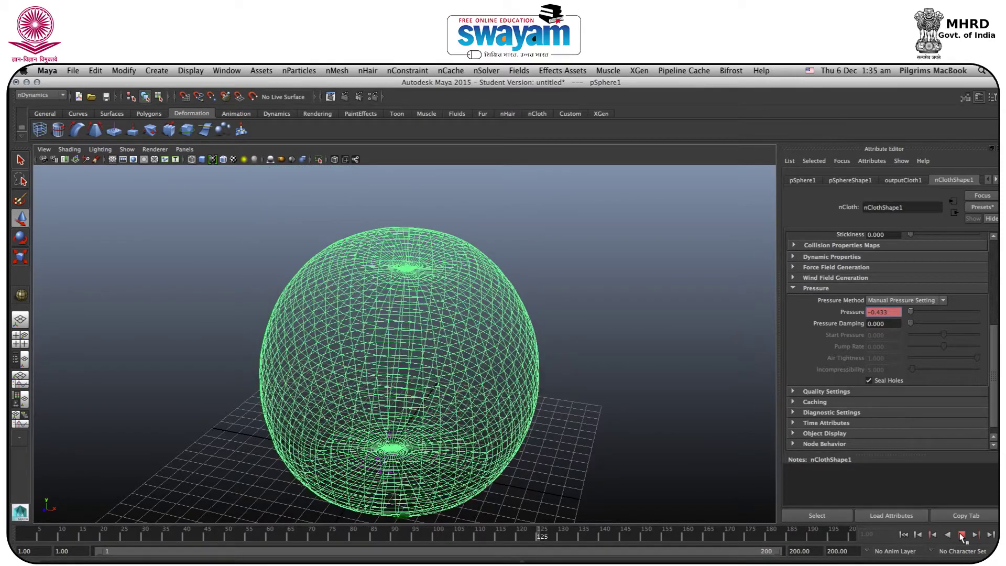
pyautogui.click(962, 535)
pyautogui.moveTo(80, 545); pyautogui.dragTo(22, 545)
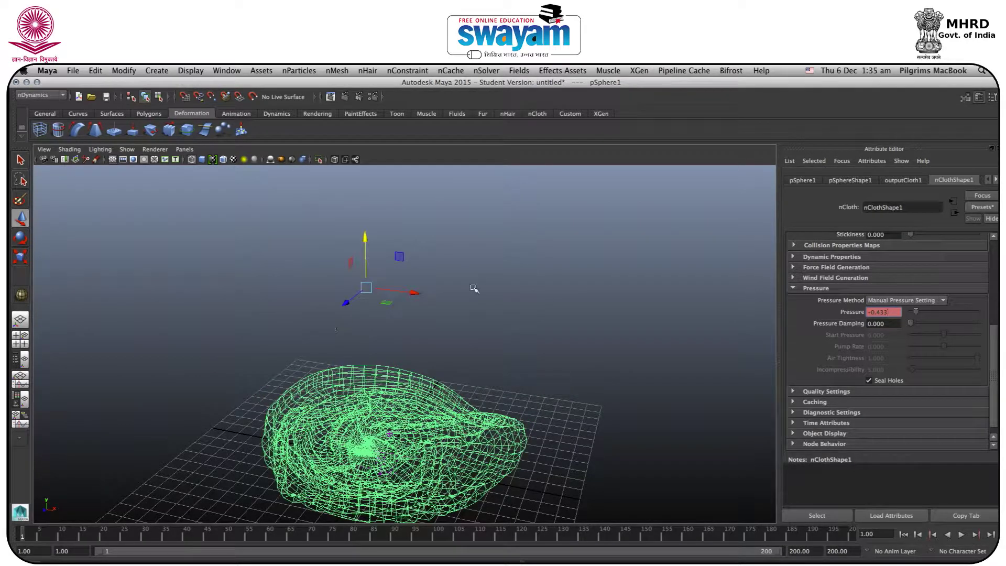
# Reselect the collapsed cloth mesh, add an Air field to it and review the field's attributes.
pyautogui.click(459, 349)
pyautogui.click(418, 379)
pyautogui.click(485, 71)
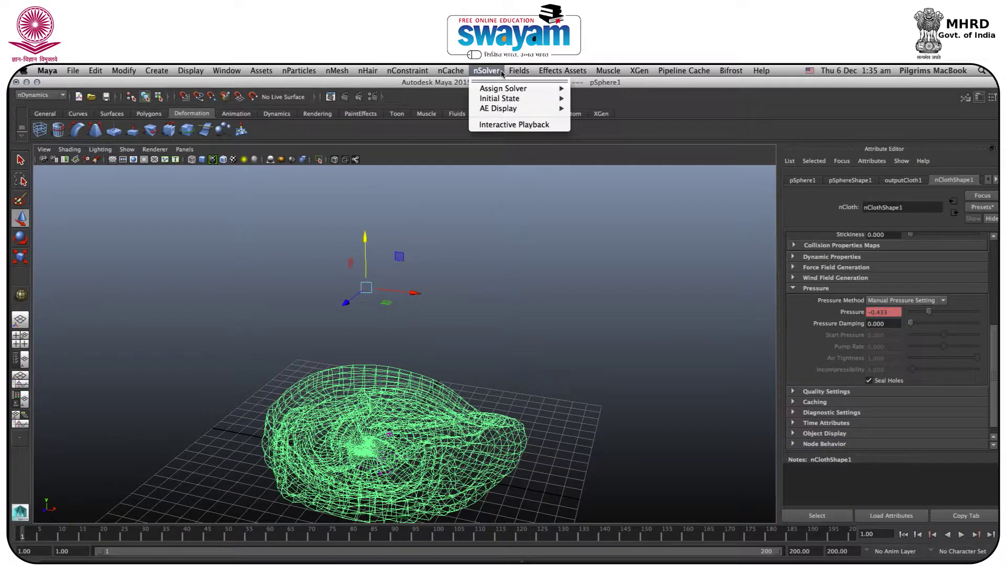
pyautogui.moveTo(516, 73)
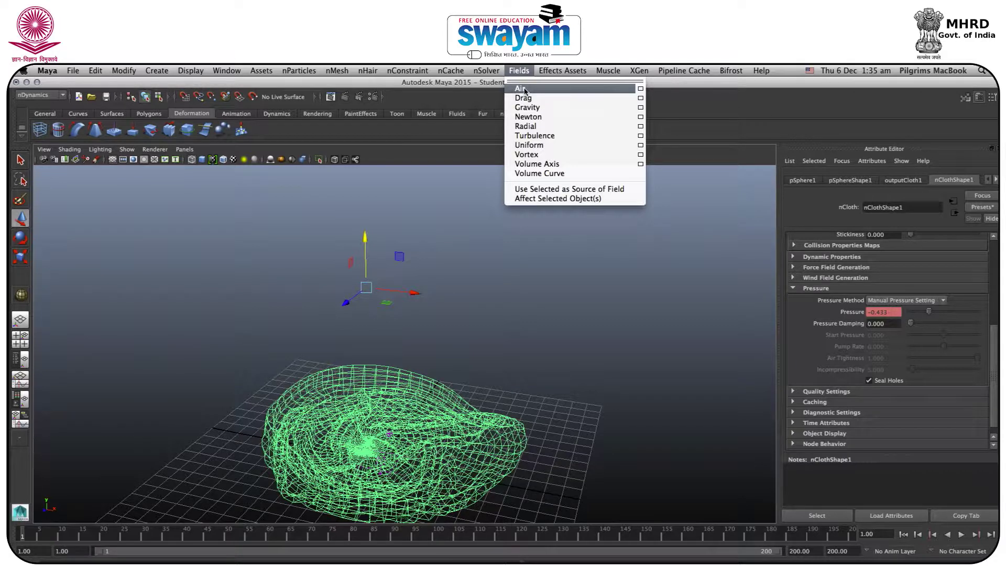
pyautogui.click(524, 91)
pyautogui.keyDown('alt'); pyautogui.moveTo(425, 423); pyautogui.dragTo(469, 419); pyautogui.keyUp('alt')
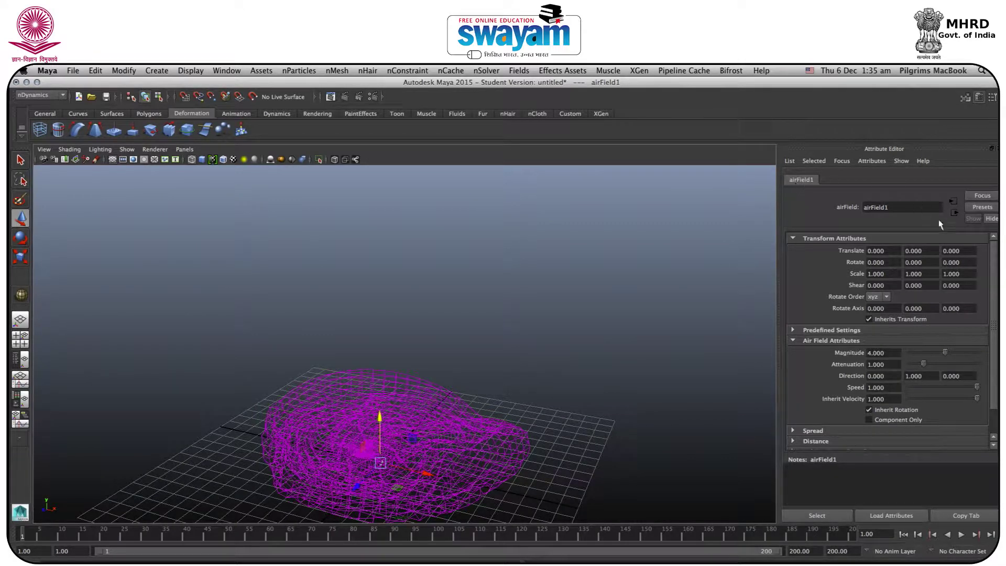
pyautogui.moveTo(997, 283); pyautogui.dragTo(994, 321)
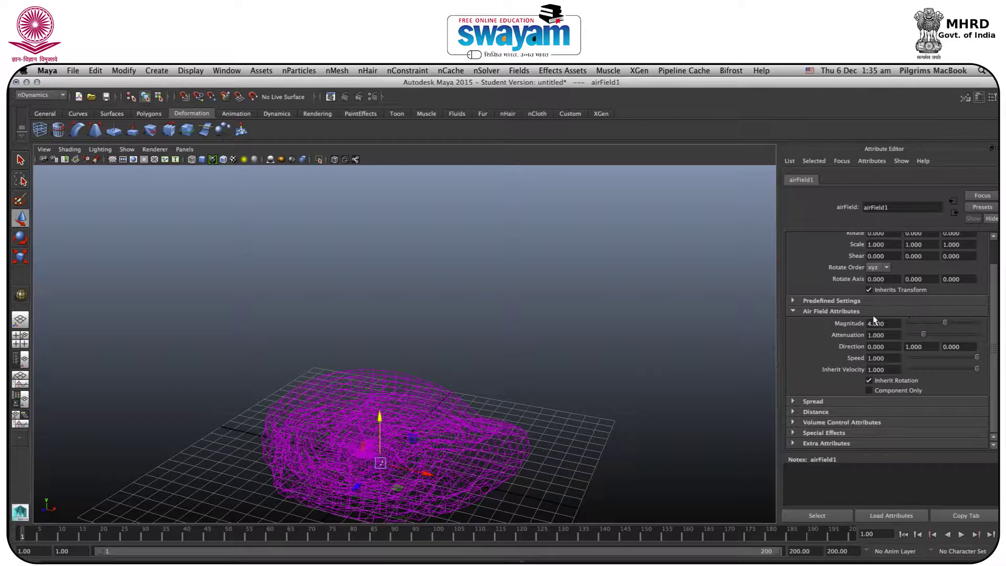
# Select airField1 through the Outliner, set its Magnitude to 25 and play the simulation to see the effect.
pyautogui.click(548, 359)
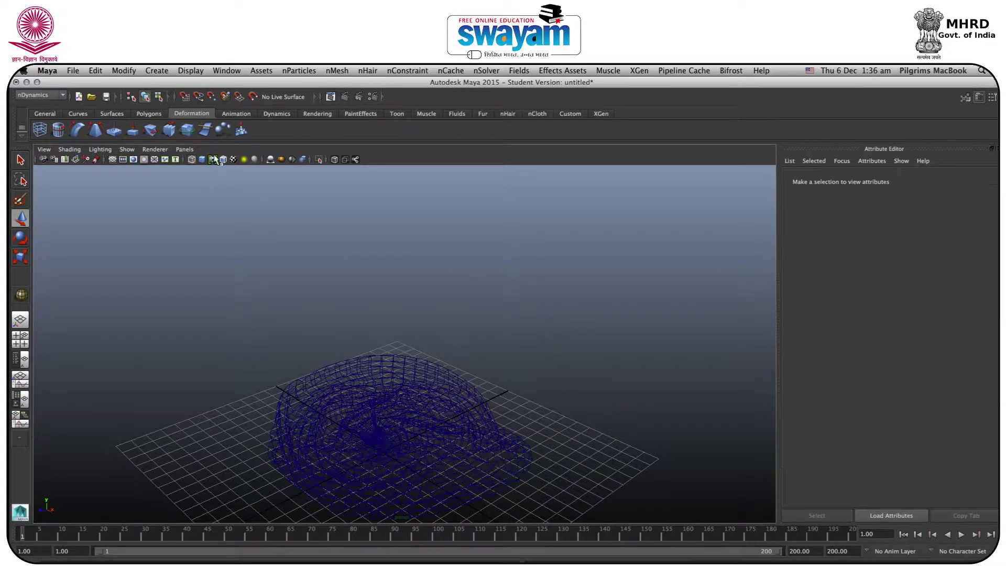
pyautogui.click(150, 72)
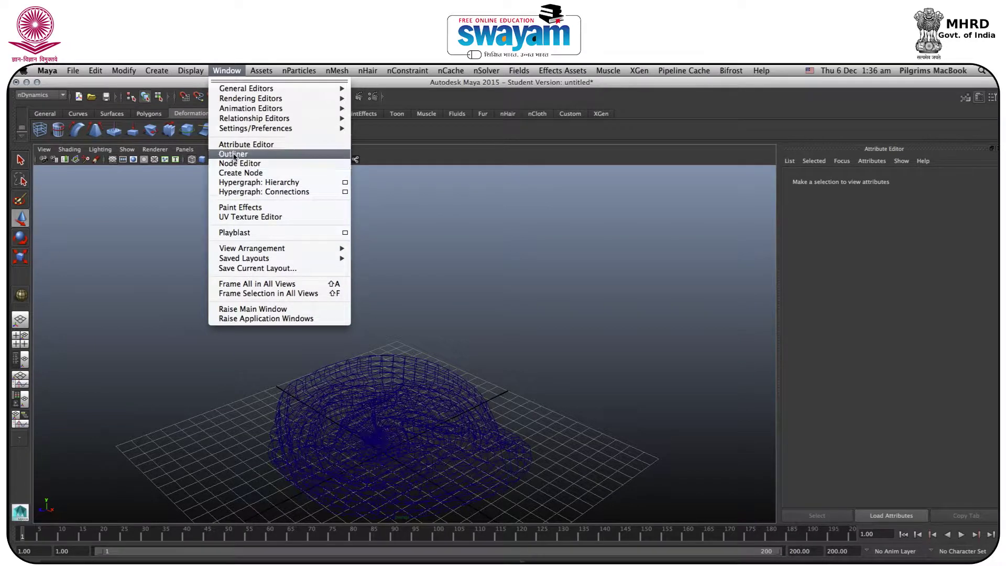
pyautogui.click(233, 154)
pyautogui.click(110, 267)
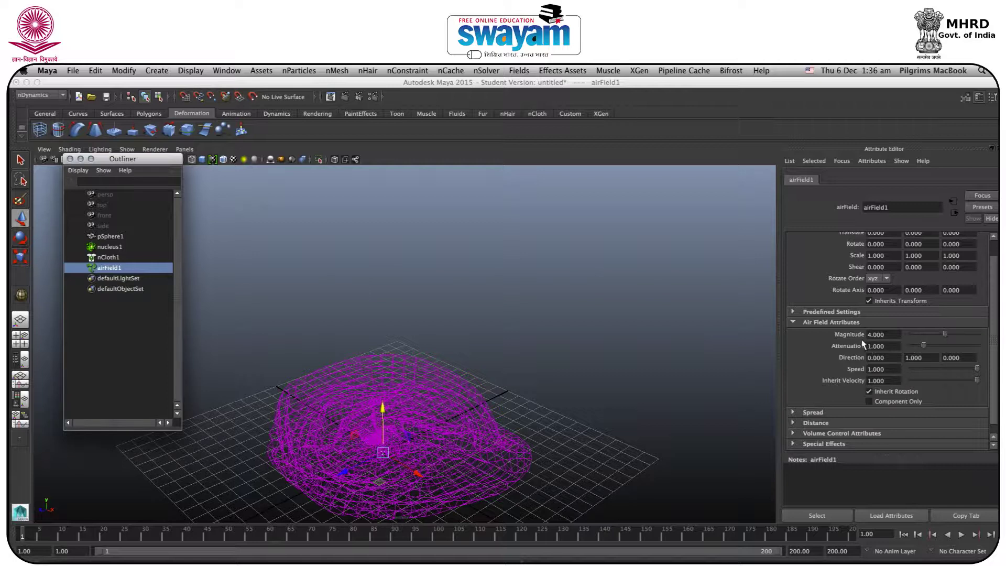
pyautogui.click(889, 337)
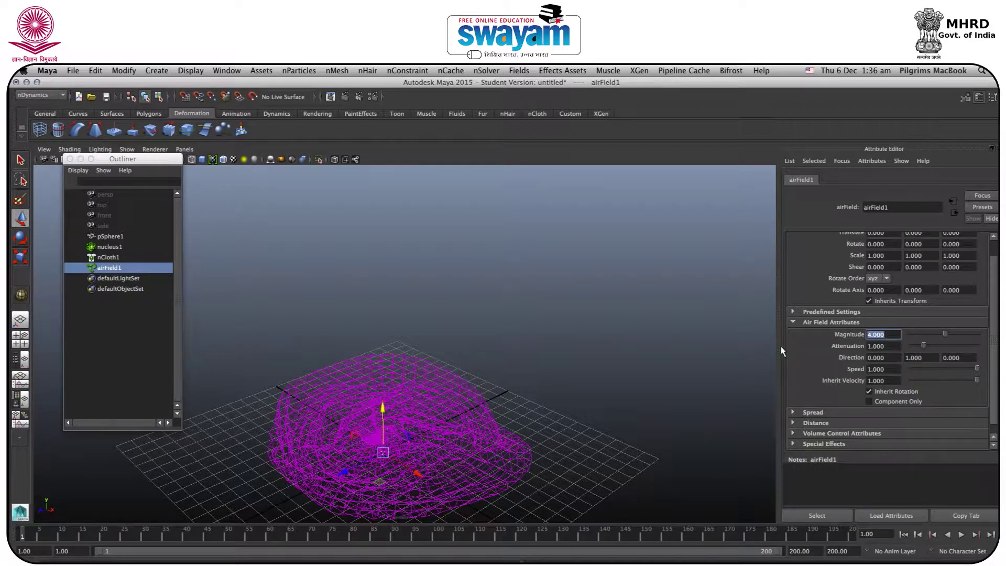
pyautogui.write('25')
pyautogui.press('Return')
pyautogui.click(960, 534)
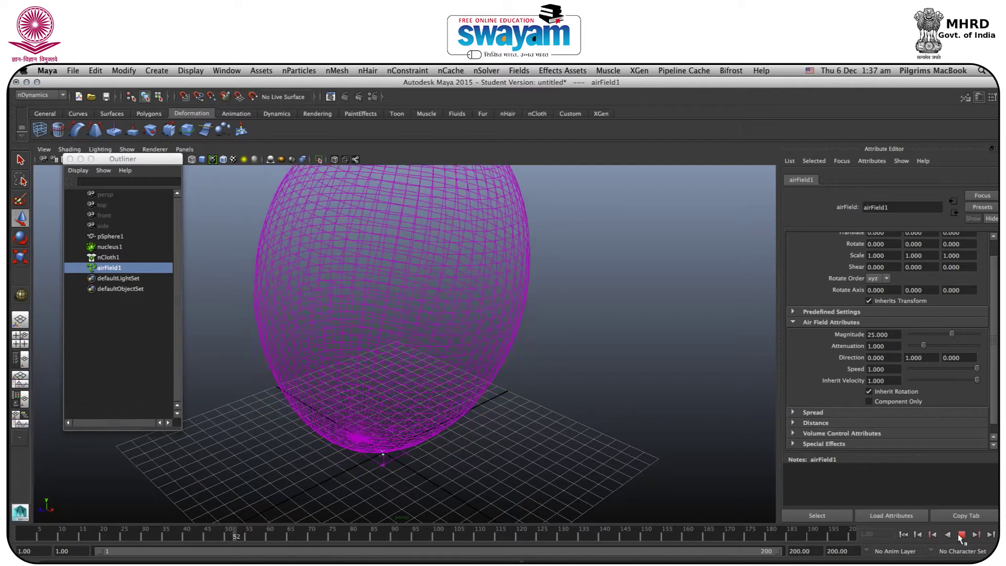
pyautogui.click(960, 534)
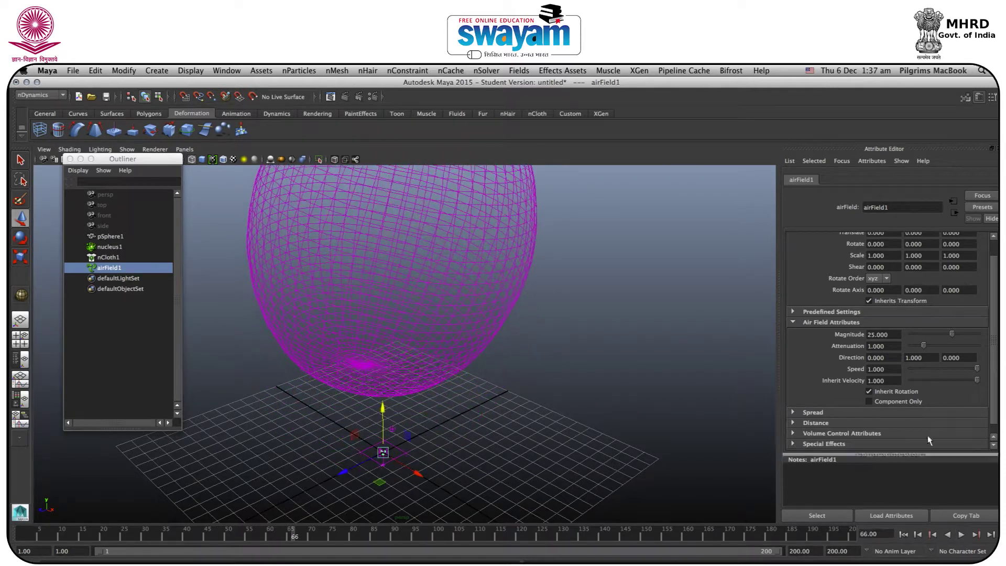
# Set the air field's Magnitude to 45, preview the simulation from the first frame and return to frame 1.
pyautogui.click(894, 334)
pyautogui.write('45')
pyautogui.press('Return')
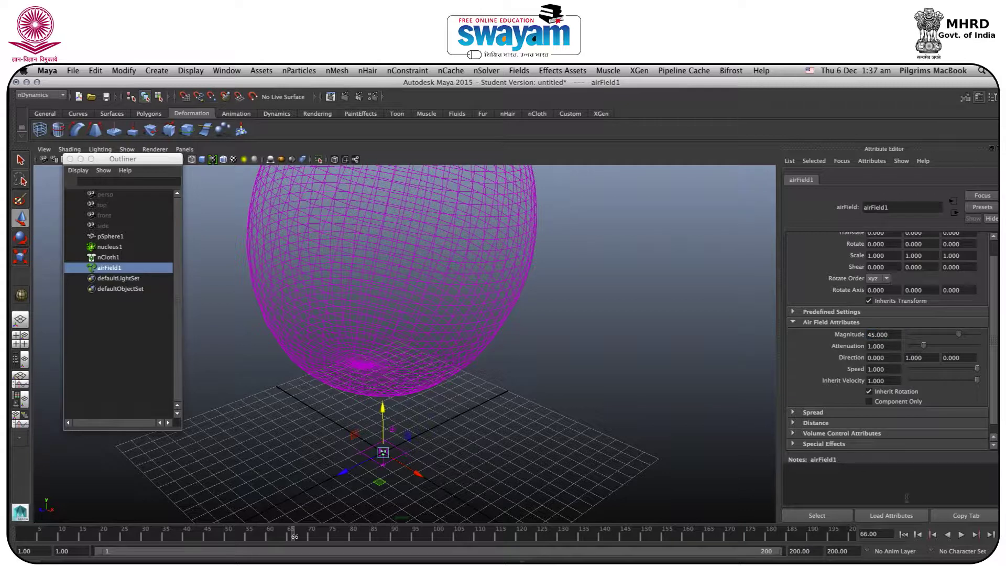
pyautogui.click(903, 533)
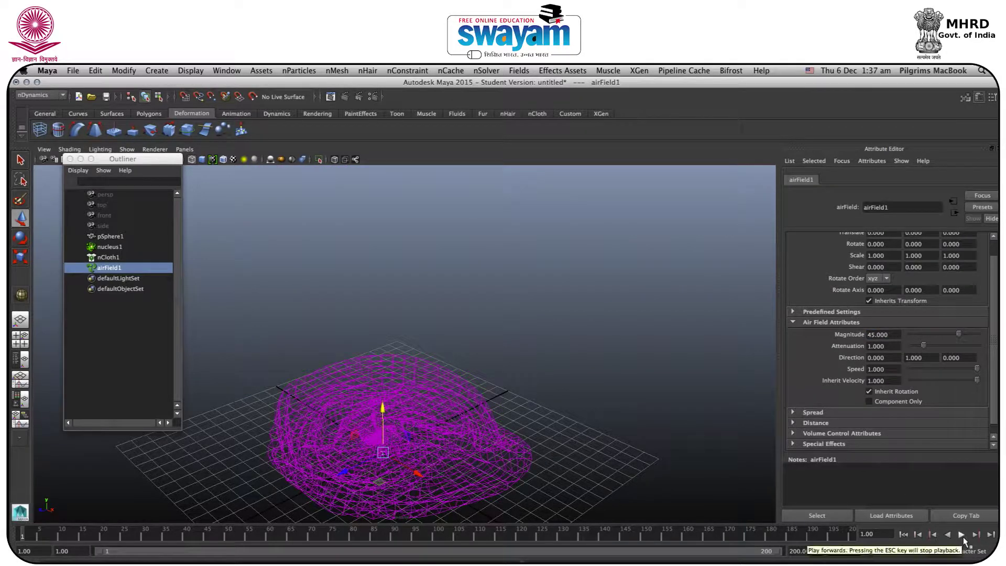
pyautogui.click(962, 535)
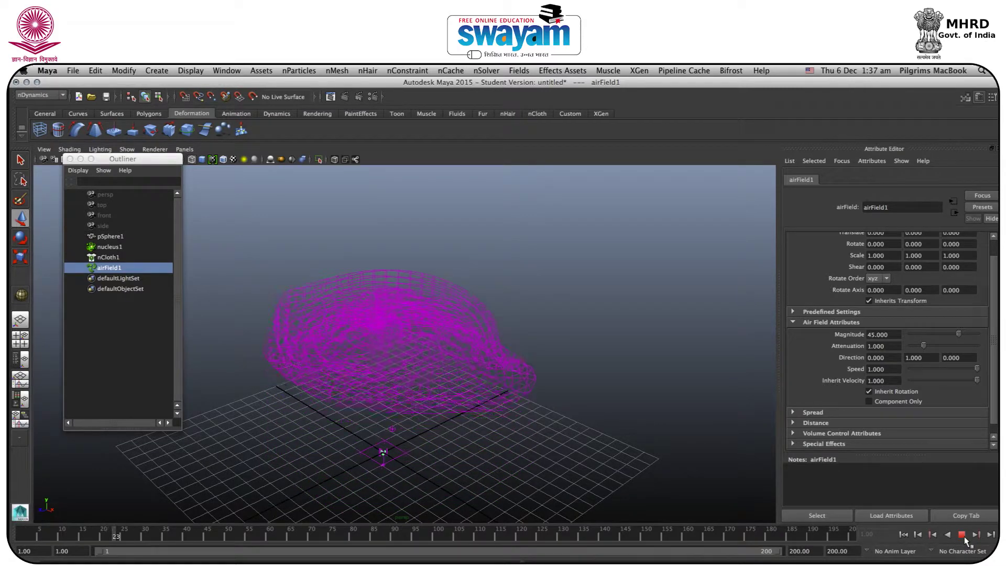
pyautogui.click(962, 534)
pyautogui.click(903, 534)
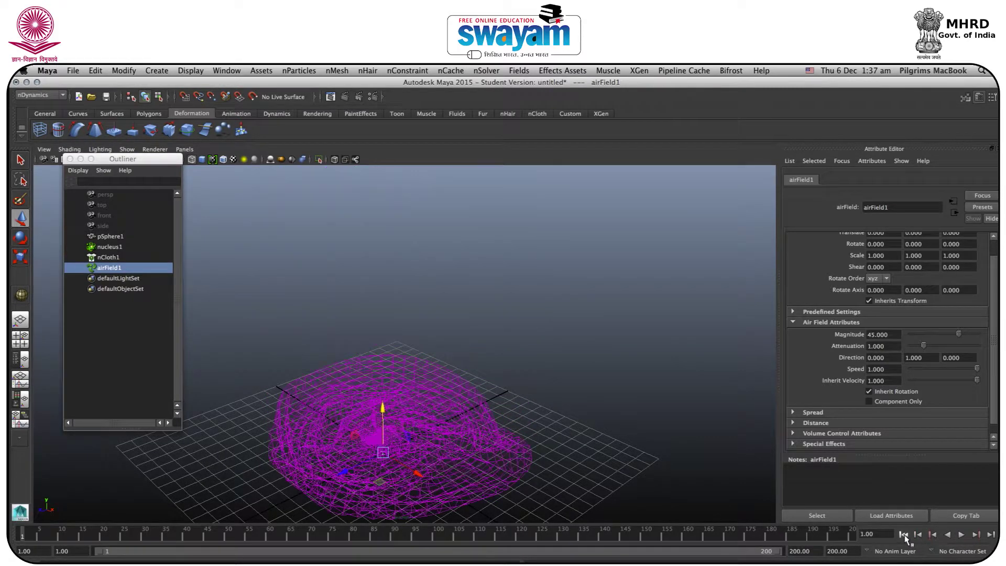
# Set the air field's Magnitude to 0 at frame 1 and key it.
pyautogui.click(880, 334)
pyautogui.rightClick(880, 335)
pyautogui.click(897, 352)
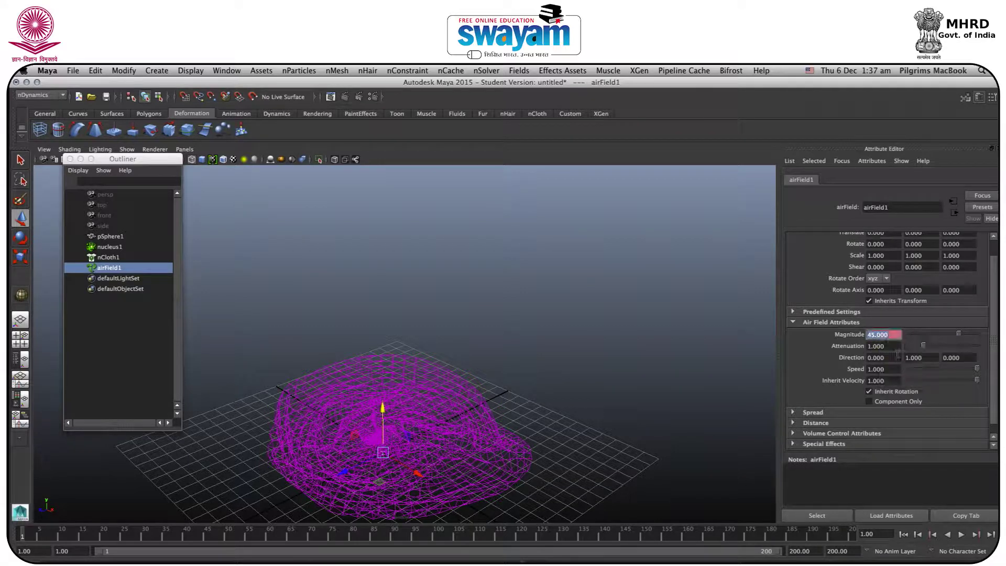
pyautogui.press('Return')
pyautogui.click(890, 334)
pyautogui.rightClick(881, 335)
pyautogui.click(896, 354)
# Play the simulation up to frame 41 and key the air field's Magnitude at 0 there.
pyautogui.click(961, 534)
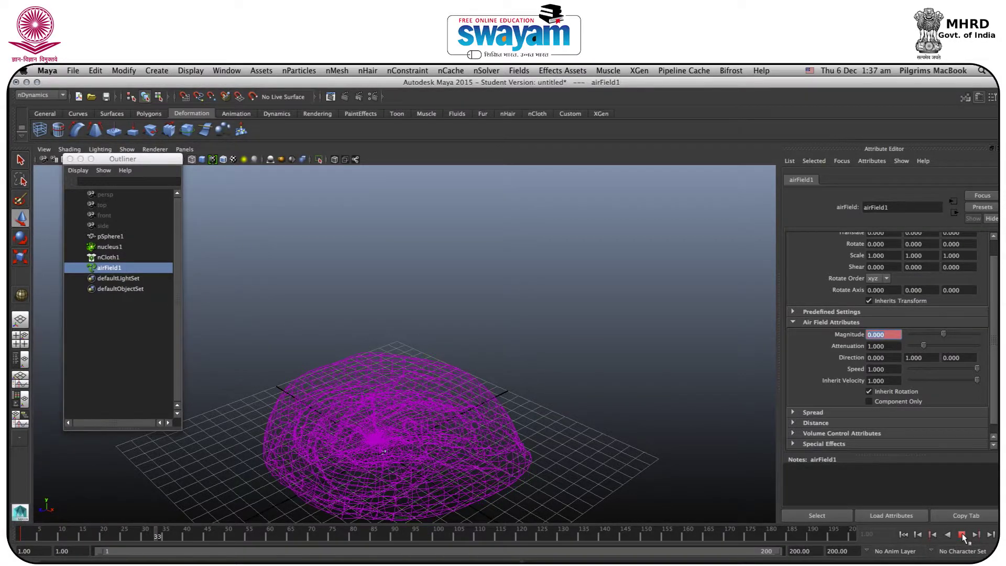
pyautogui.click(961, 535)
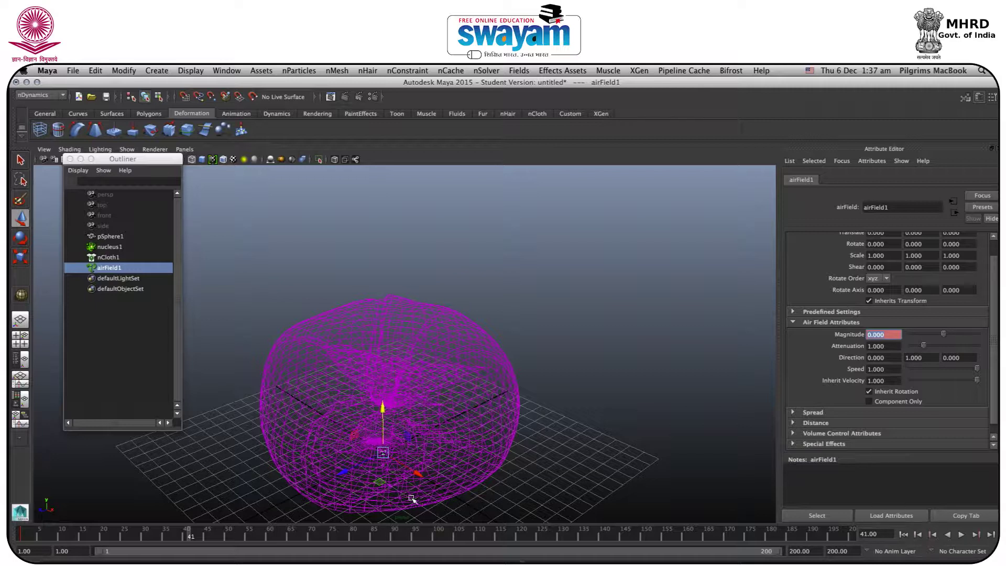
pyautogui.rightClick(866, 334)
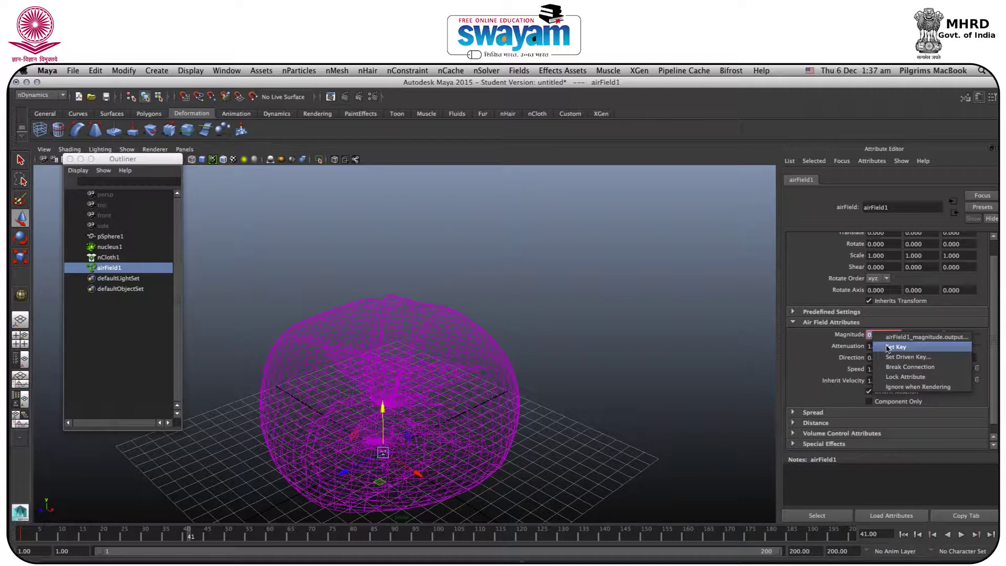
pyautogui.click(890, 344)
# Play on to frame 60, set the air field's Magnitude to 45 and key it.
pyautogui.click(960, 534)
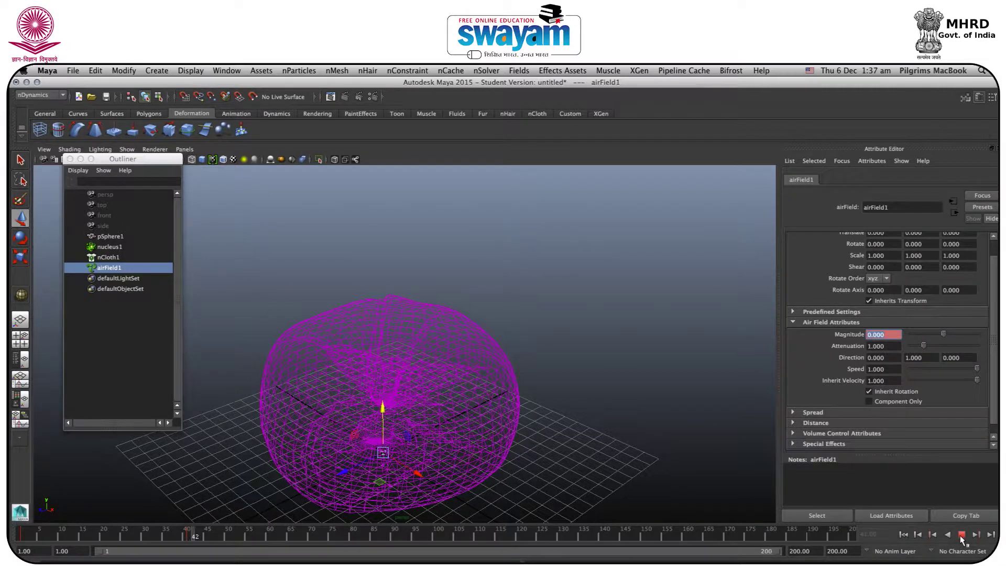
pyautogui.click(960, 535)
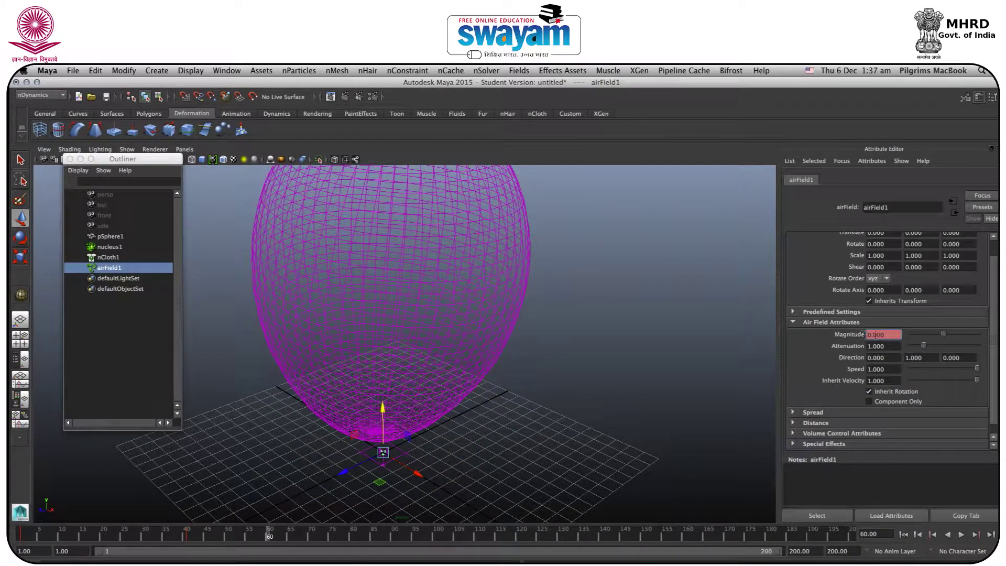
pyautogui.write('45')
pyautogui.press('Return')
pyautogui.moveTo(871, 336); pyautogui.dragTo(894, 336)
pyautogui.moveTo(868, 337); pyautogui.dragTo(891, 353, button='right')
# Play the keyed air field simulation onward and again from the first frame to check the lift, ending at frame 1.
pyautogui.click(961, 535)
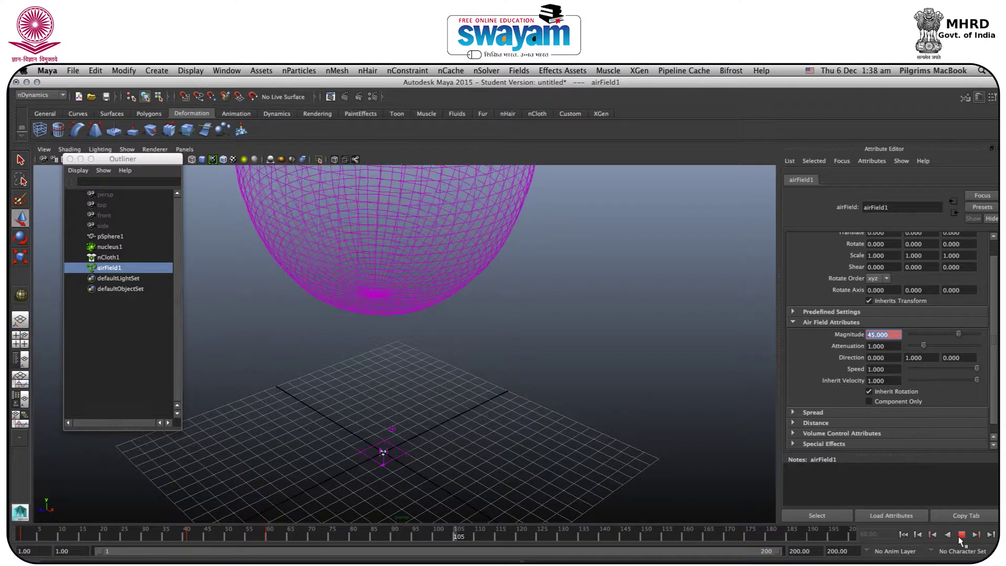
pyautogui.click(960, 537)
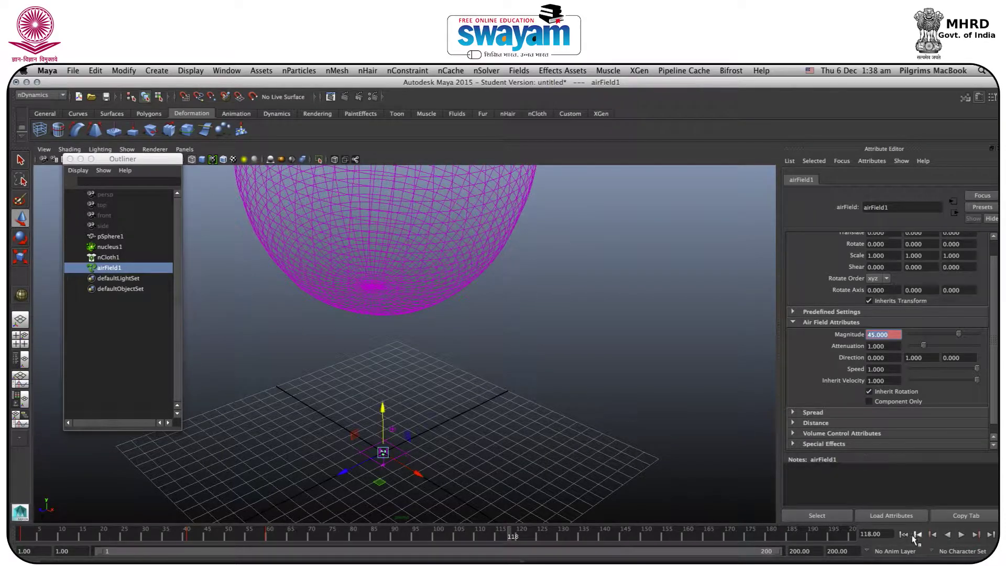
pyautogui.write('0')
pyautogui.press('Return')
pyautogui.click(903, 534)
pyautogui.click(960, 534)
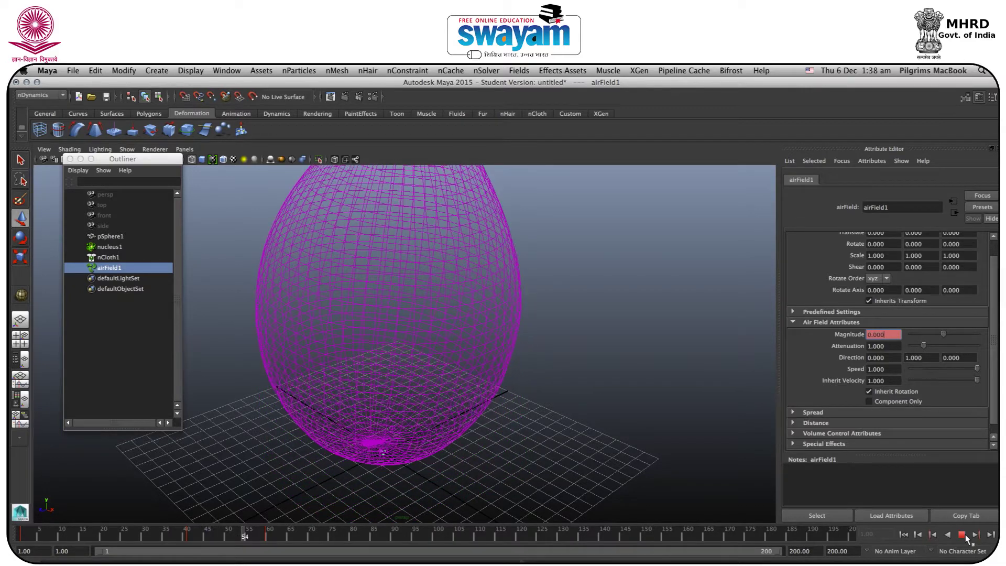
pyautogui.click(963, 533)
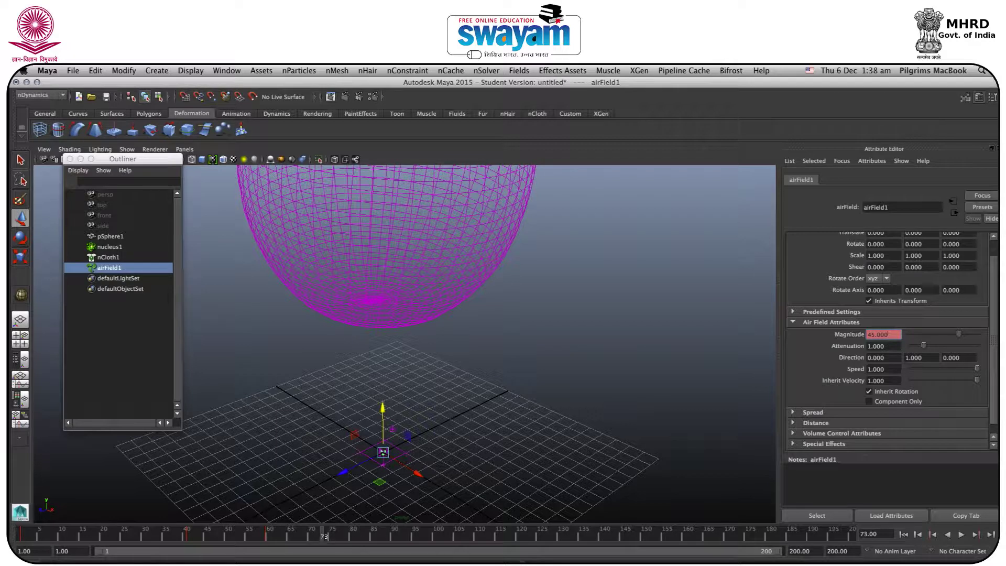
pyautogui.click(907, 535)
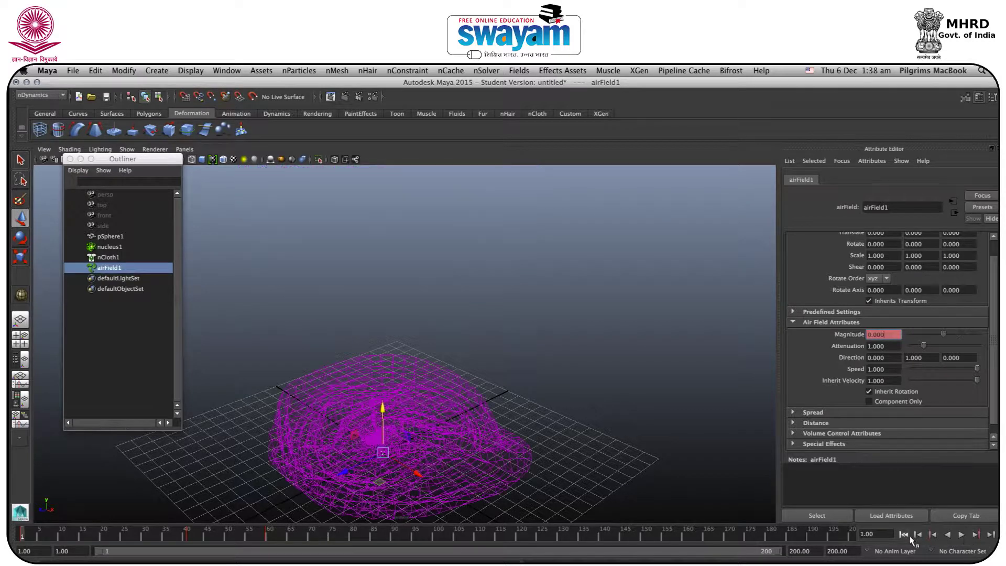
# Advance to frame 78, set the air field's Magnitude to 65 and key it.
pyautogui.click(976, 535)
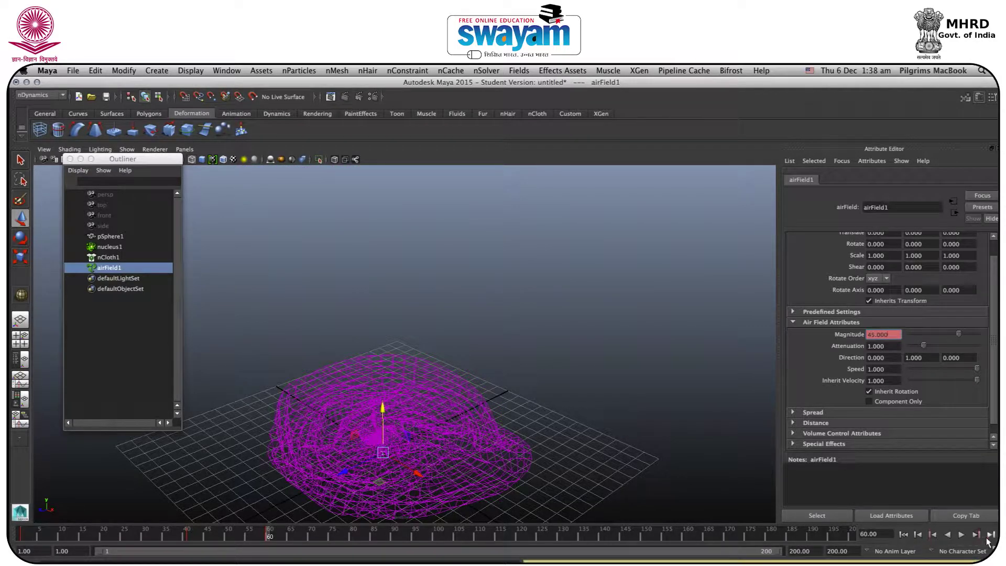
pyautogui.click(988, 537)
pyautogui.click(988, 537)
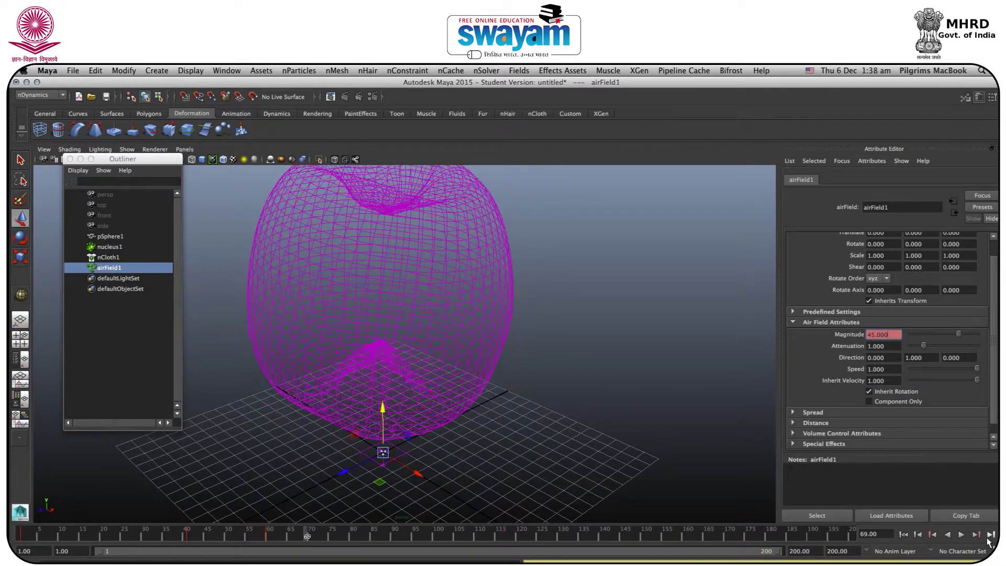
pyautogui.click(989, 540)
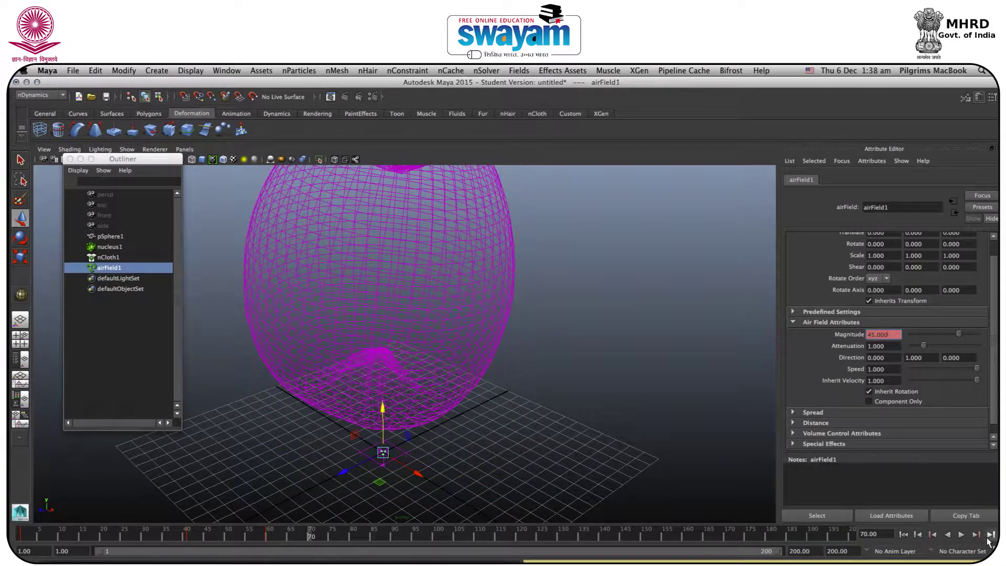
pyautogui.click(989, 540)
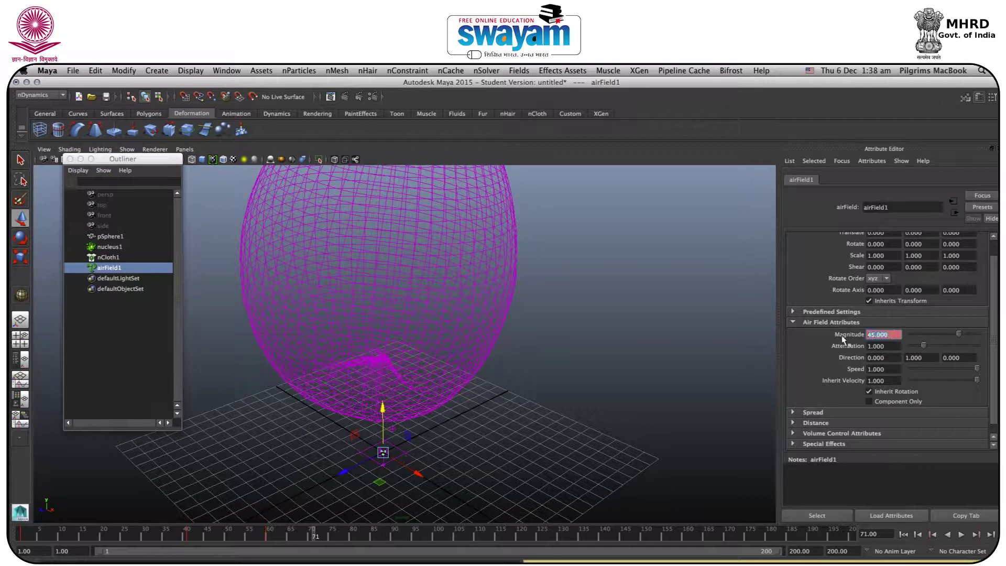
pyautogui.click(990, 537)
pyautogui.click(990, 537)
pyautogui.click(990, 537)
pyautogui.click(990, 537)
pyautogui.click(990, 538)
pyautogui.click(990, 538)
pyautogui.click(990, 538)
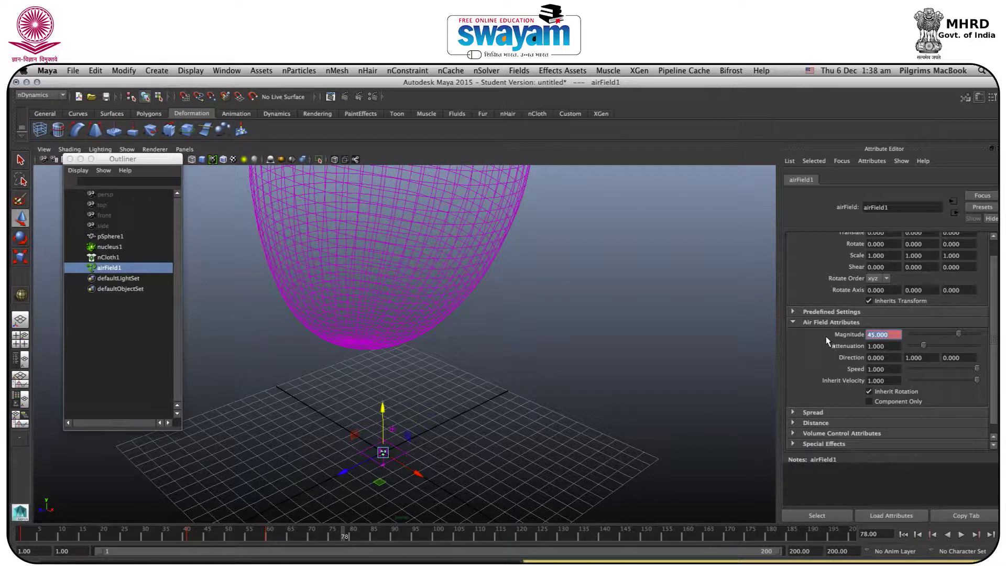
pyautogui.press('Return')
pyautogui.rightClick(878, 338)
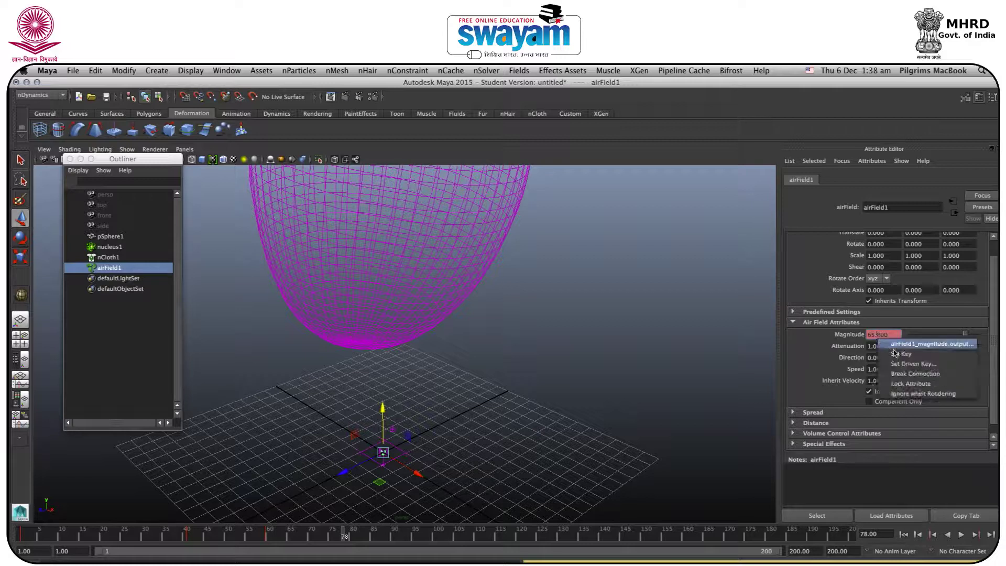
# Play the simulation past the frame 78 key and replay it from frame 1 to check the cloth's rise.
pyautogui.click(962, 535)
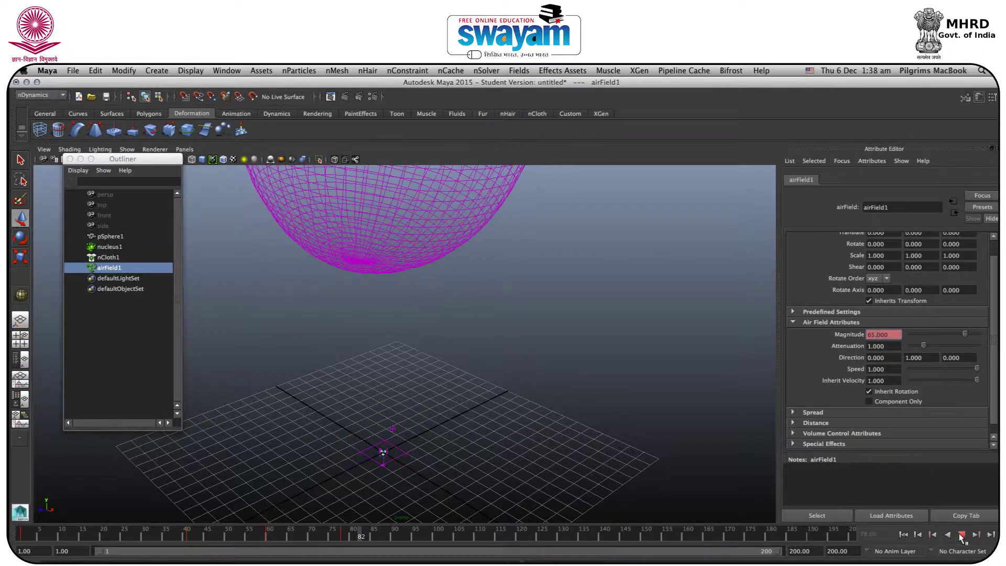
pyautogui.click(903, 534)
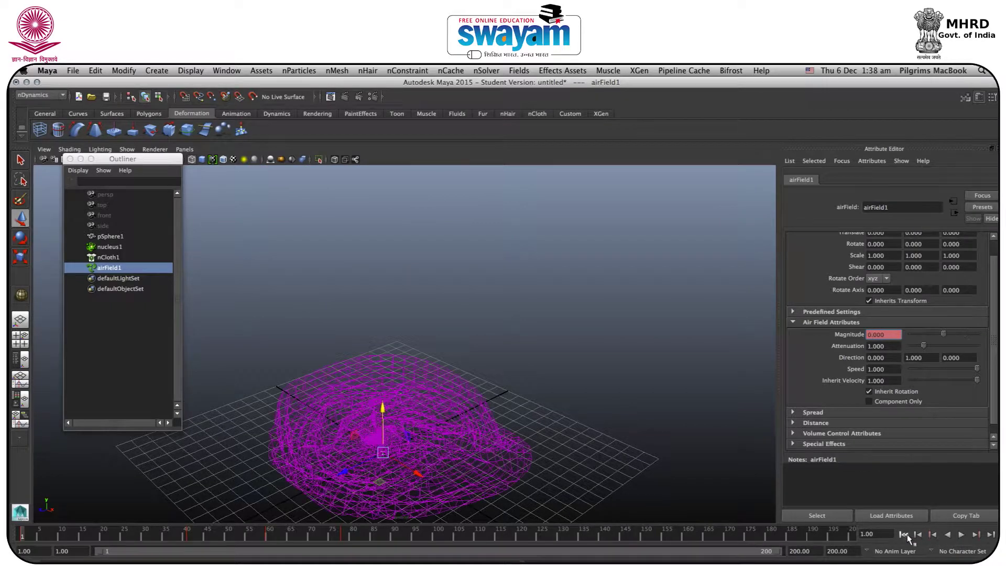
pyautogui.click(961, 534)
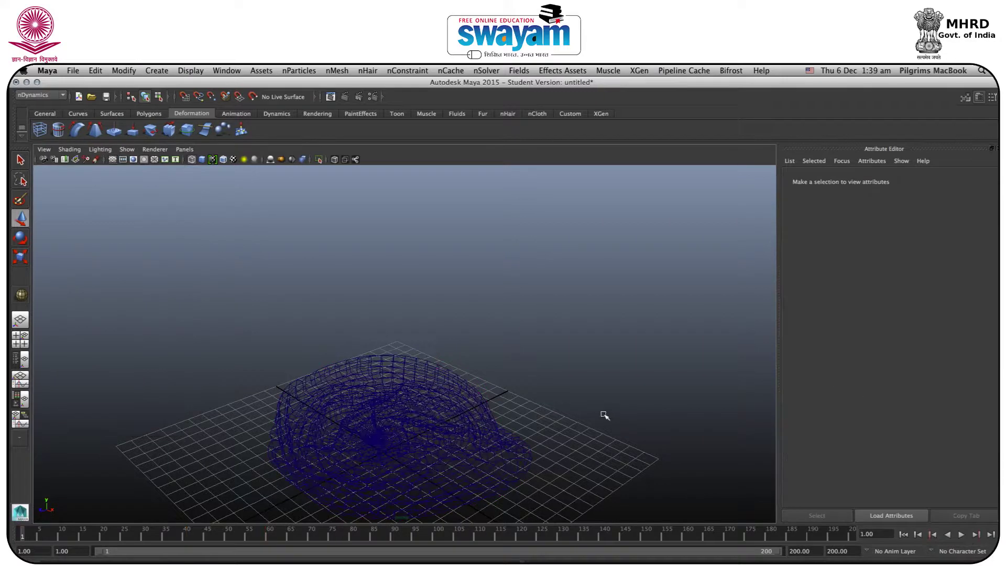
# Switch the view to shaded display and create a long, narrow polygon plane along one edge of the grid.
pyautogui.moveTo(545, 320)
pyautogui.keyDown('alt'); pyautogui.mouseDown()
pyautogui.moveTo(503, 301)
pyautogui.moveTo(504, 327)
pyautogui.moveTo(510, 296)
pyautogui.moveTo(494, 285)
pyautogui.mouseUp(); pyautogui.keyUp('alt')
pyautogui.press('5')
pyautogui.click(150, 114)
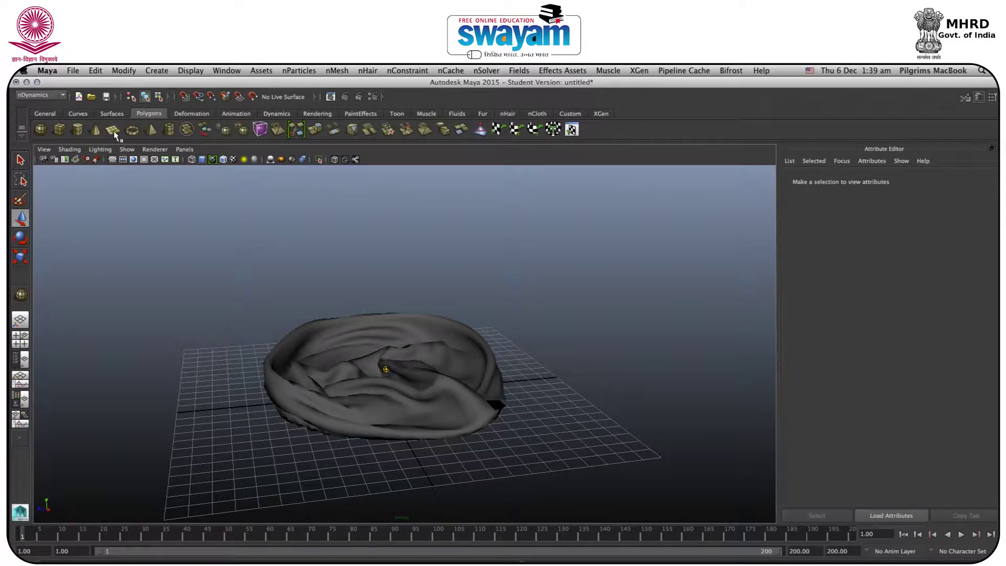
pyautogui.keyDown('alt'); pyautogui.moveTo(346, 413); pyautogui.dragTo(487, 335); pyautogui.keyUp('alt')
pyautogui.moveTo(471, 299)
pyautogui.mouseDown()
pyautogui.moveTo(689, 530)
pyautogui.moveTo(487, 293)
pyautogui.mouseUp()
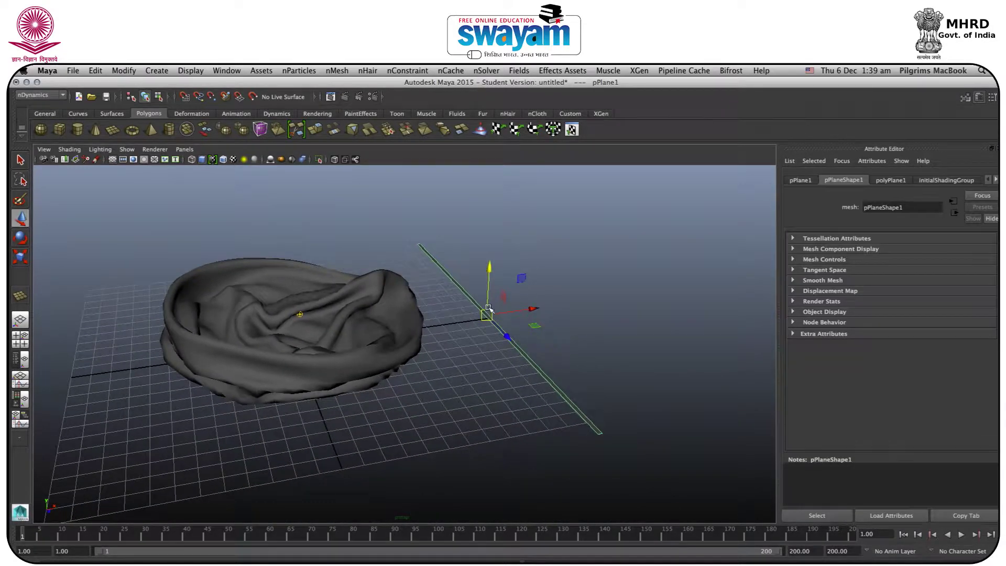
# Scale the narrow plane to about 1.045 in X and show its transform values in the Channel Box.
pyautogui.press('e')
pyautogui.moveTo(519, 346); pyautogui.dragTo(599, 334)
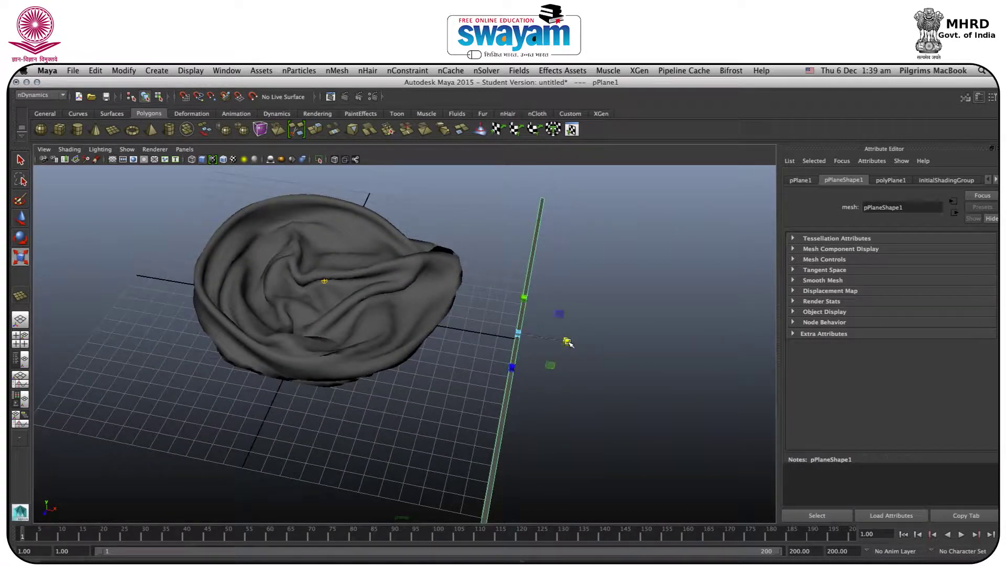
pyautogui.press('w')
pyautogui.click(601, 315)
pyautogui.moveTo(572, 264); pyautogui.dragTo(516, 328)
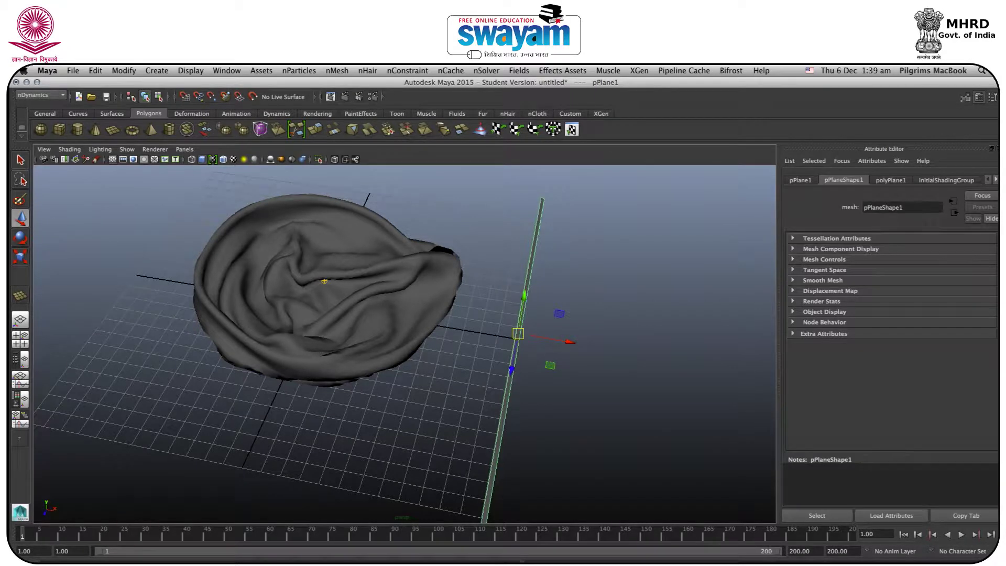
pyautogui.hotkey('ctrl', 'a')
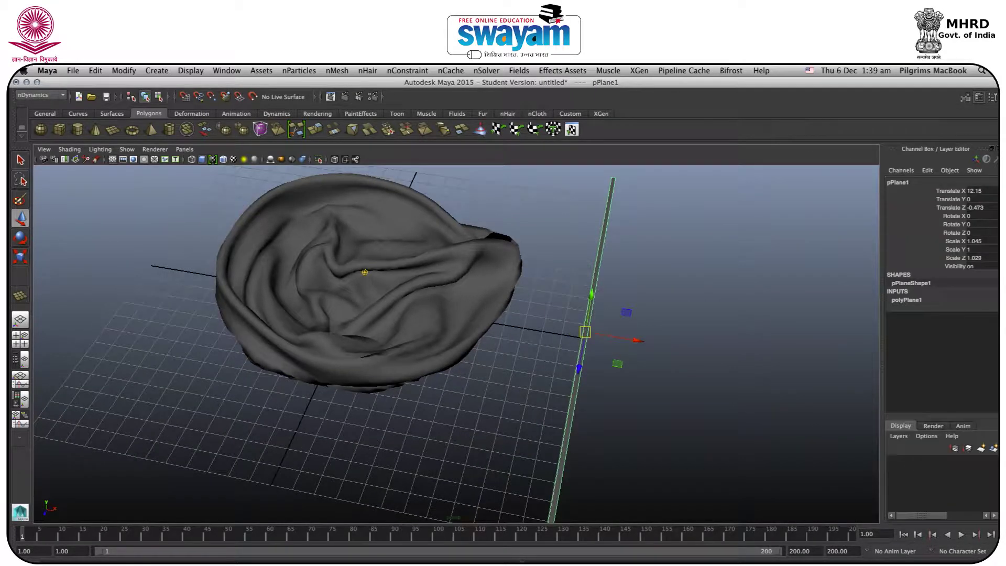
# Increase the narrow plane's Subdivisions Height to divide it into many segments along its length.
pyautogui.click(908, 300)
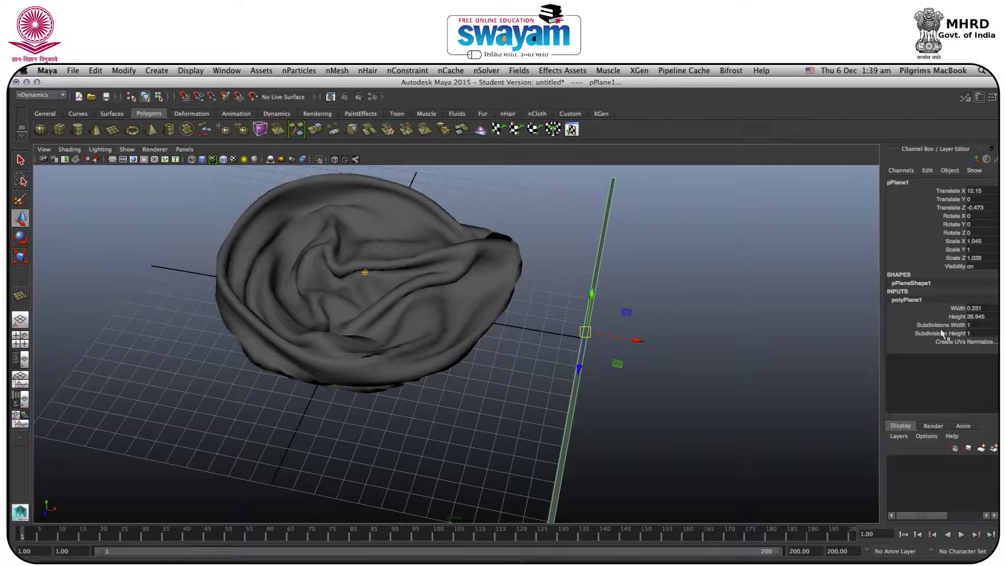
pyautogui.click(963, 334)
pyautogui.doubleClick(970, 334)
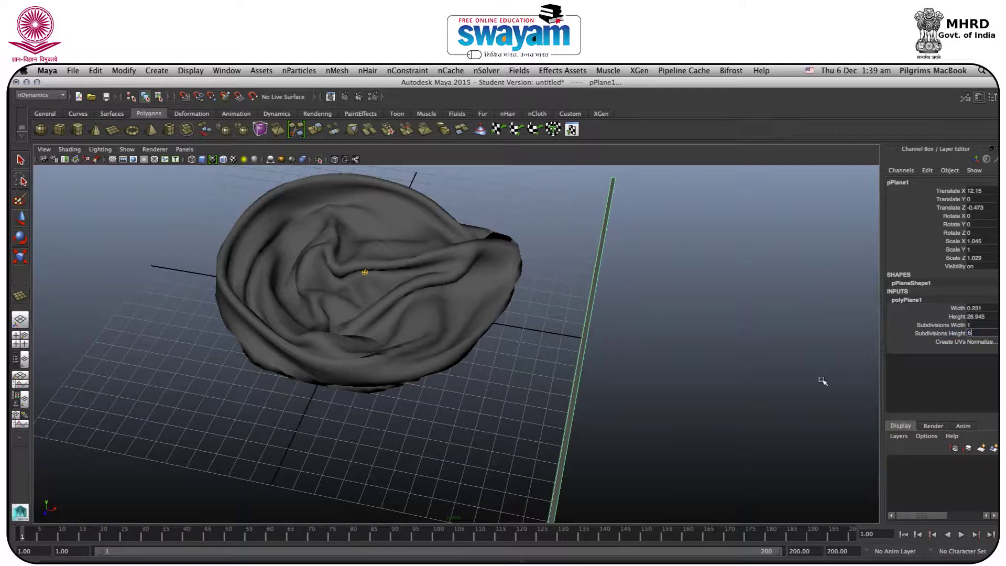
pyautogui.press('Return')
# Raise the subdivided plane to about 4.44 in Y and move it against the cloth at about 7.07 in X.
pyautogui.keyDown('alt'); pyautogui.moveTo(642, 288); pyautogui.dragTo(638, 349); pyautogui.keyUp('alt')
pyautogui.moveTo(639, 308); pyautogui.dragTo(684, 294, button='right')
pyautogui.press('w')
pyautogui.keyDown('alt'); pyautogui.moveTo(604, 399); pyautogui.dragTo(653, 341); pyautogui.keyUp('alt')
pyautogui.click(691, 346)
pyautogui.click(680, 367)
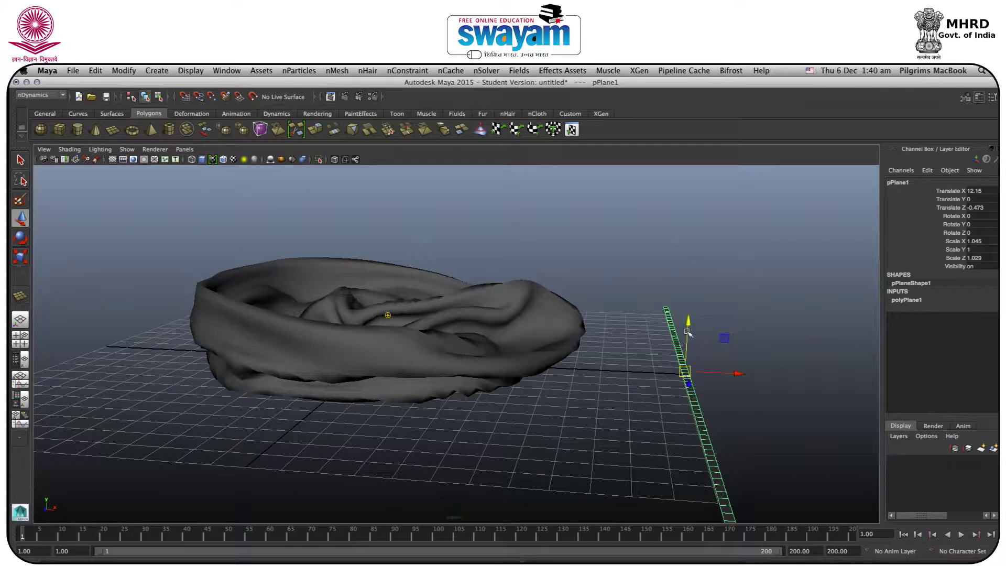
pyautogui.moveTo(685, 331); pyautogui.dragTo(592, 330)
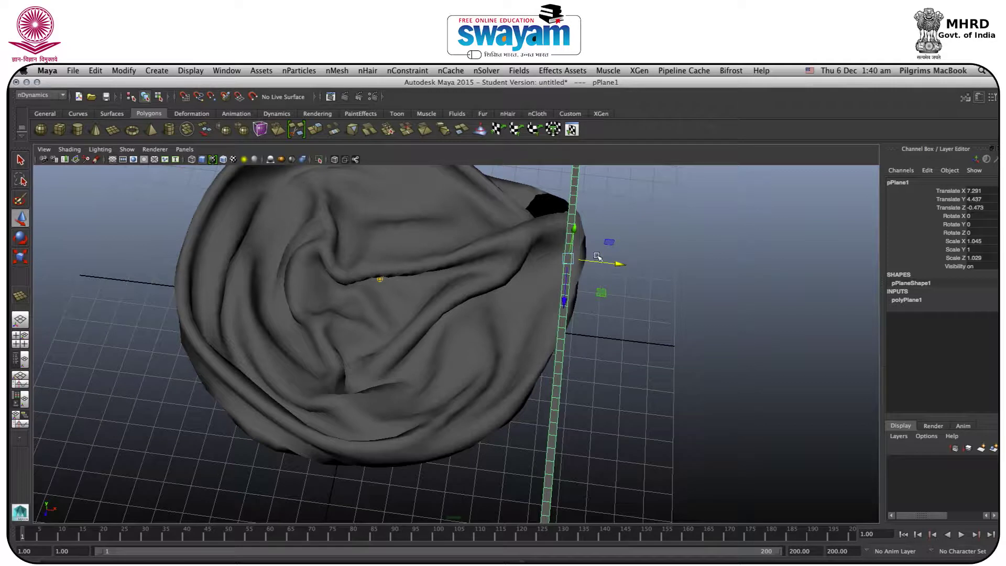
pyautogui.moveTo(597, 263); pyautogui.dragTo(555, 199)
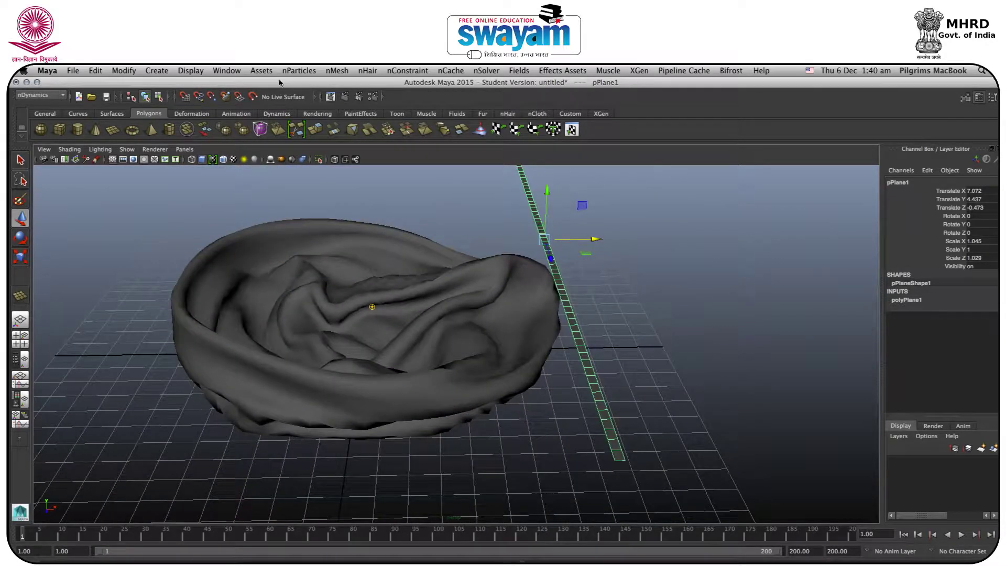
# Convert the narrow plane into an nCloth and display the nucleus1 solver attributes.
pyautogui.click(392, 73)
pyautogui.click(356, 80)
pyautogui.hotkey('ctrl', 'a')
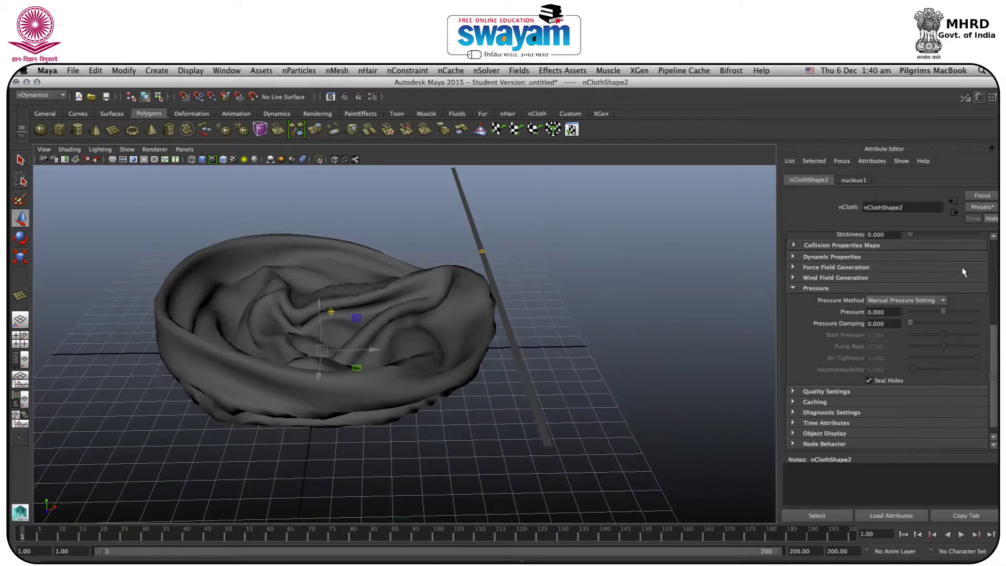
pyautogui.click(855, 180)
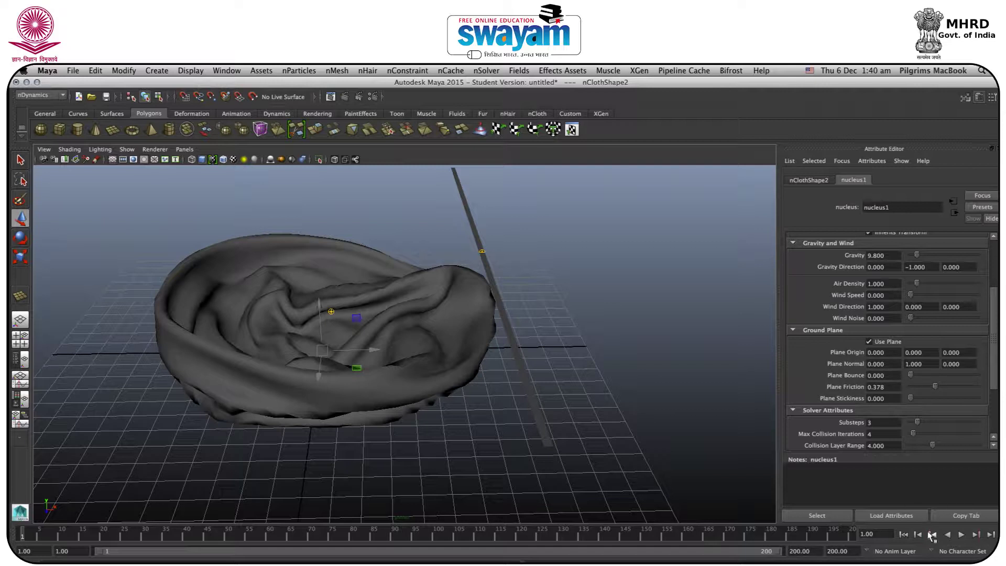
# Simulate to frame 93, set the narrow strip's initial state from its current shape and return to frame 1.
pyautogui.click(961, 534)
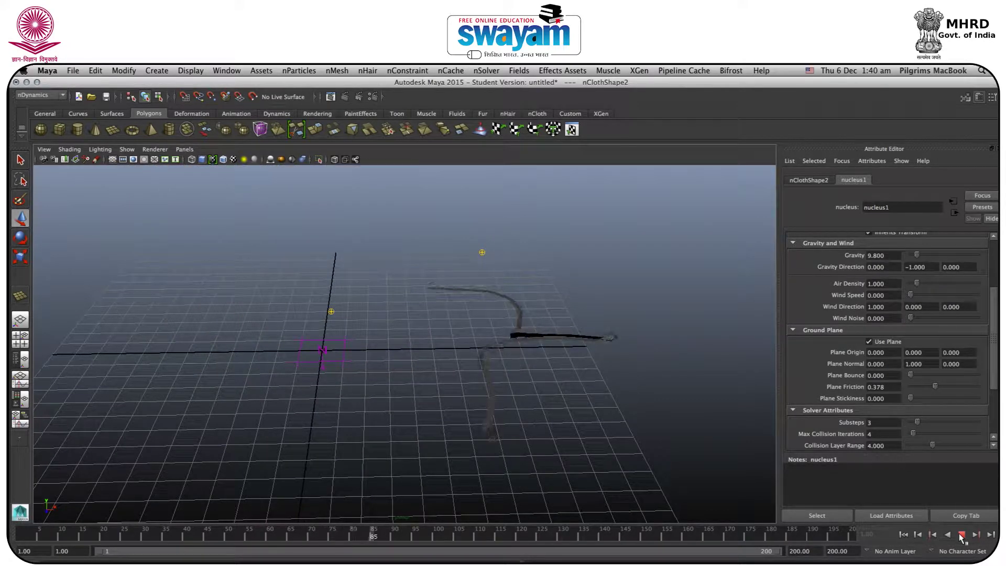
pyautogui.click(962, 535)
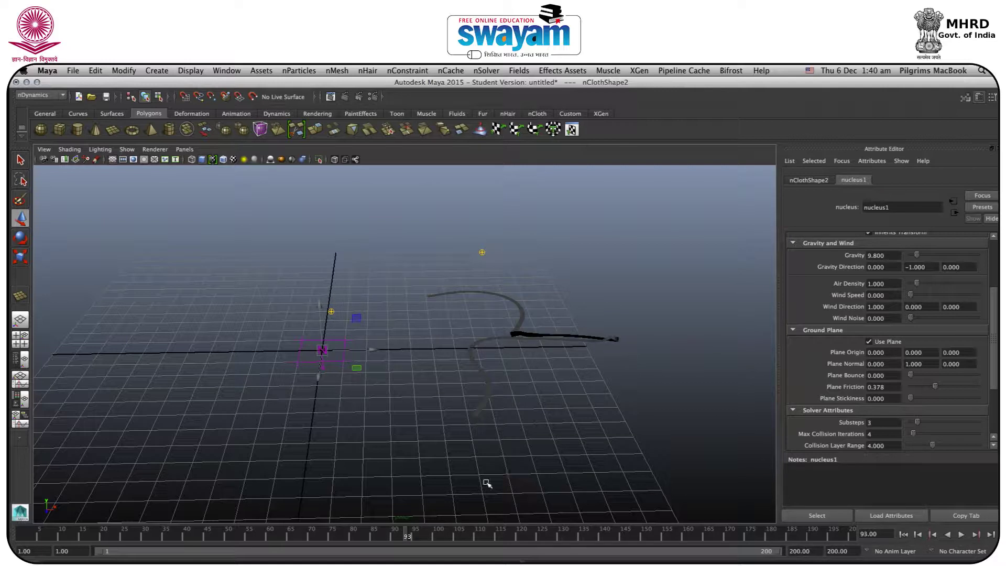
pyautogui.moveTo(484, 266); pyautogui.dragTo(571, 385)
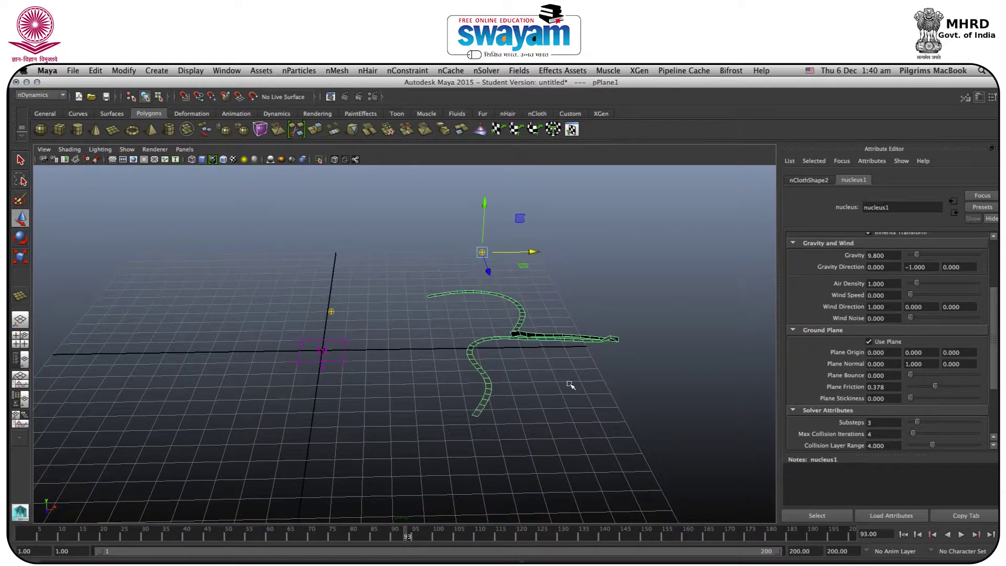
pyautogui.click(450, 70)
pyautogui.moveTo(478, 73)
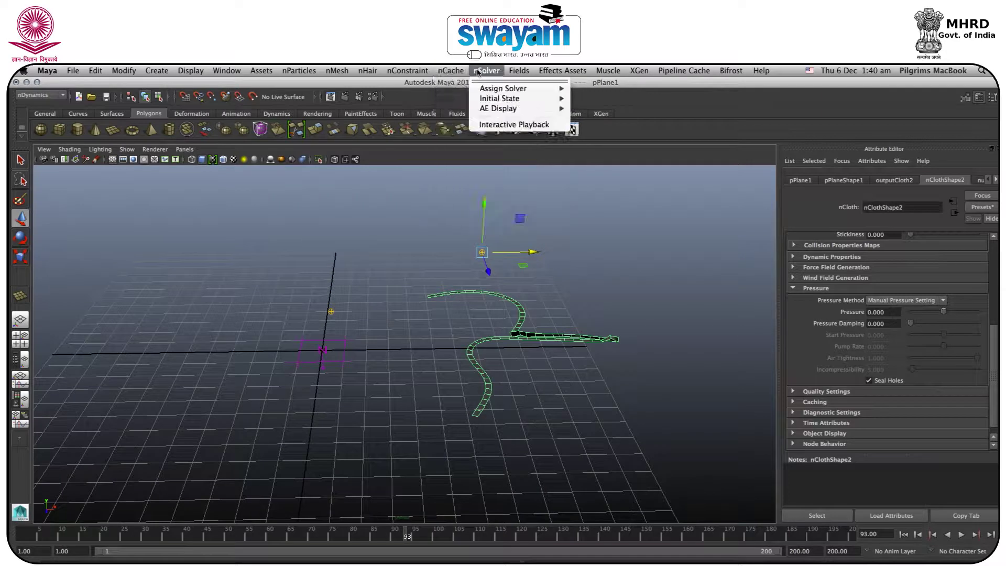
pyautogui.moveTo(490, 100)
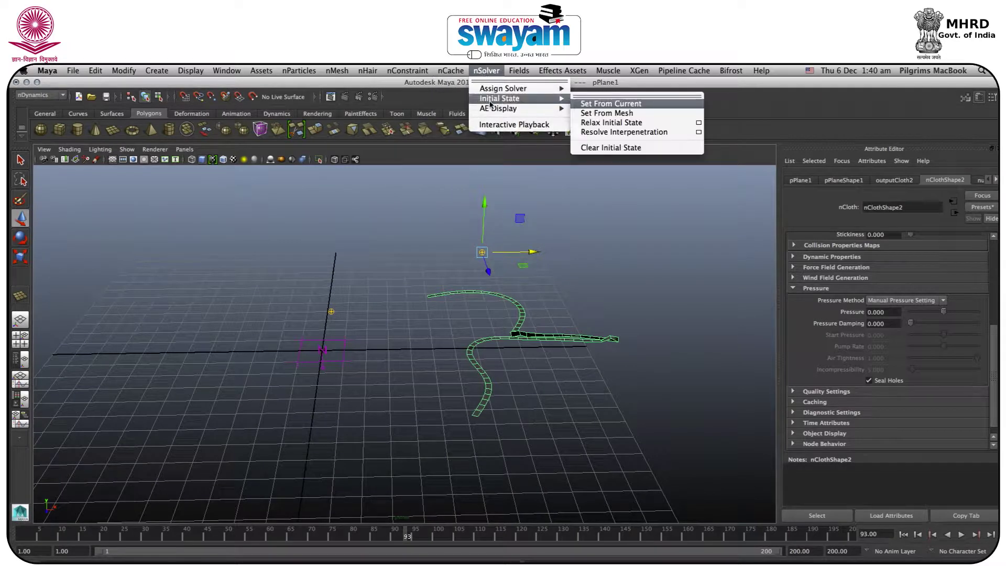
pyautogui.click(602, 105)
pyautogui.click(590, 299)
pyautogui.moveTo(556, 303); pyautogui.dragTo(483, 342)
pyautogui.click(903, 534)
# Select the two vertices at one free end of the strip and apply a Transform nConstraint to them.
pyautogui.click(629, 367)
pyautogui.click(448, 417)
pyautogui.keyDown('alt'); pyautogui.moveTo(446, 415); pyautogui.dragTo(410, 353); pyautogui.keyUp('alt')
pyautogui.scroll(5, 411, 352)
pyautogui.moveTo(439, 372)
pyautogui.mouseDown(button='right')
pyautogui.moveTo(412, 370)
pyautogui.moveTo(425, 375)
pyautogui.mouseUp(button='right')
pyautogui.moveTo(406, 364); pyautogui.dragTo(425, 402)
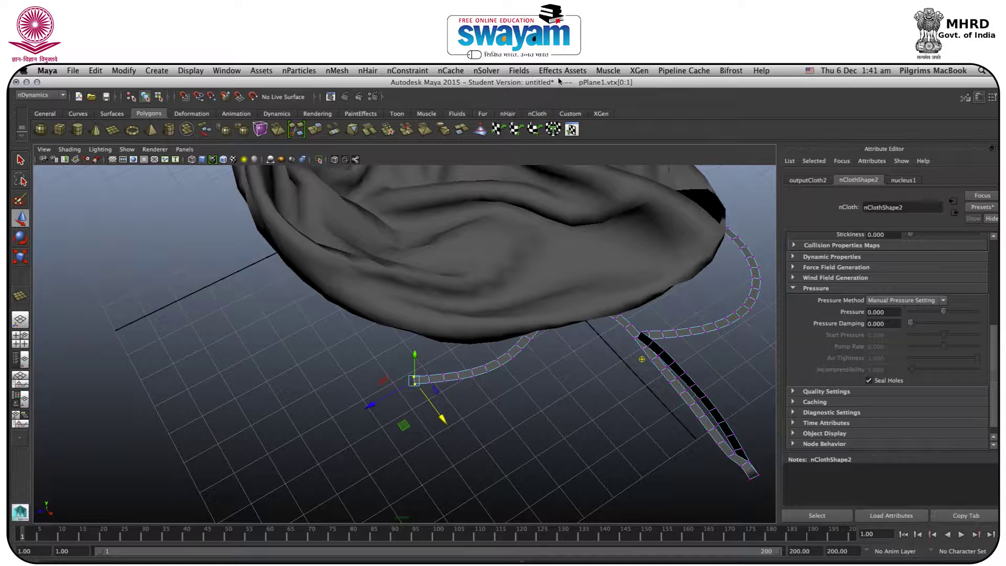
pyautogui.click(406, 71)
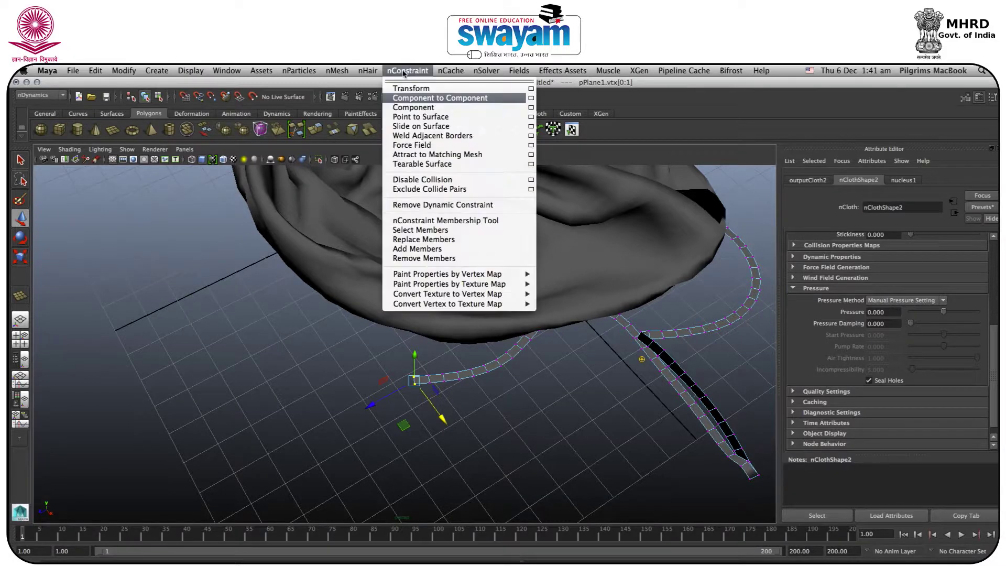
pyautogui.click(431, 89)
pyautogui.click(397, 386)
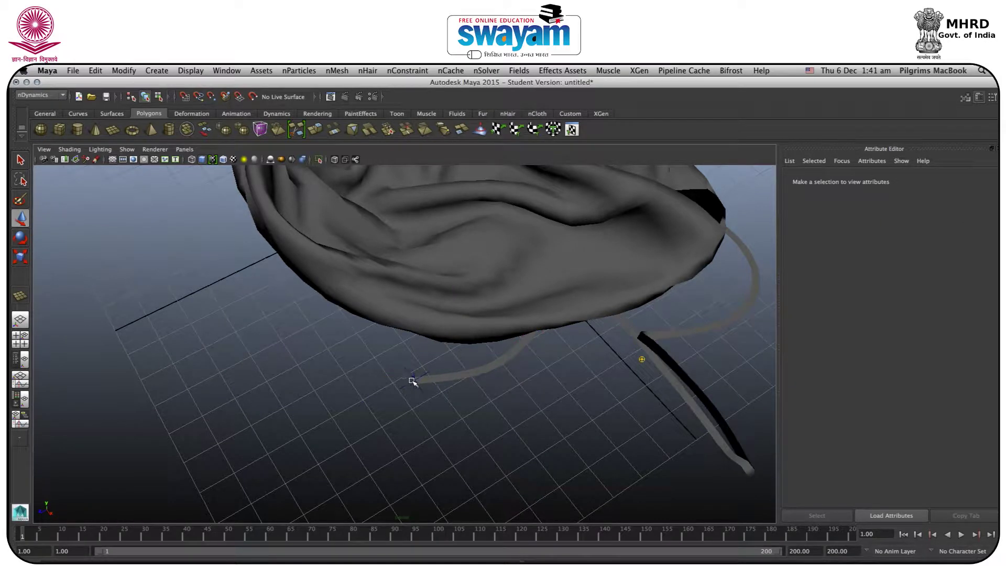
# Join the two vertices at the strip's other end to nearby sphere cloth vertices with a Component to Component nConstraint.
pyautogui.keyDown('alt'); pyautogui.moveTo(610, 379); pyautogui.dragTo(565, 406); pyautogui.keyUp('alt')
pyautogui.click(534, 406)
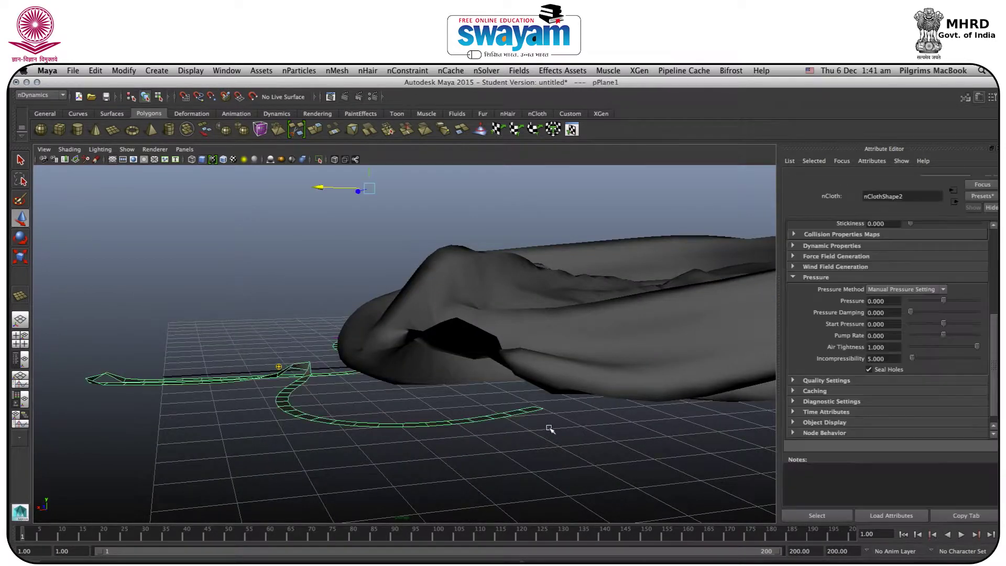
pyautogui.moveTo(543, 429); pyautogui.dragTo(500, 384, button='right')
pyautogui.moveTo(527, 417); pyautogui.dragTo(561, 415)
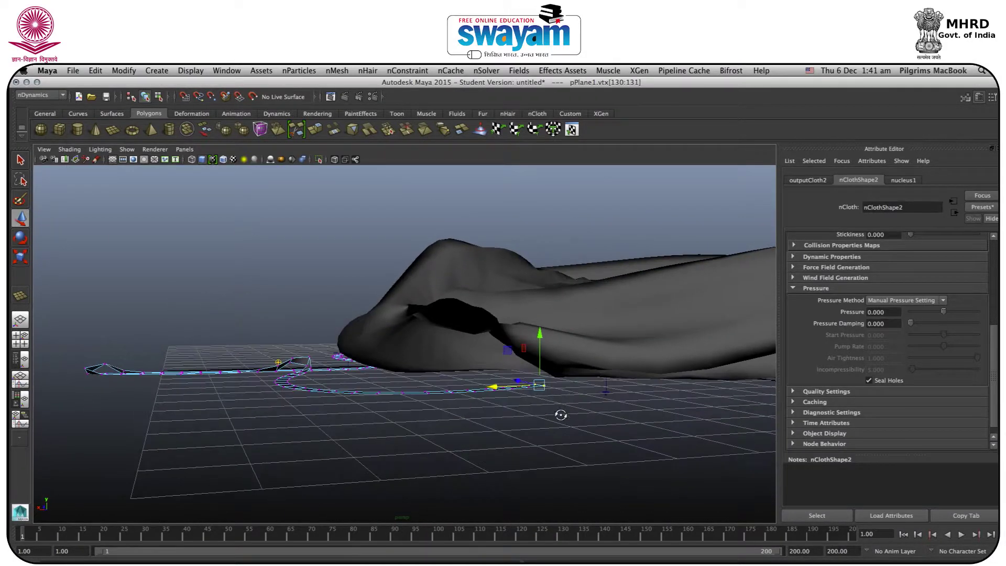
pyautogui.click(570, 352)
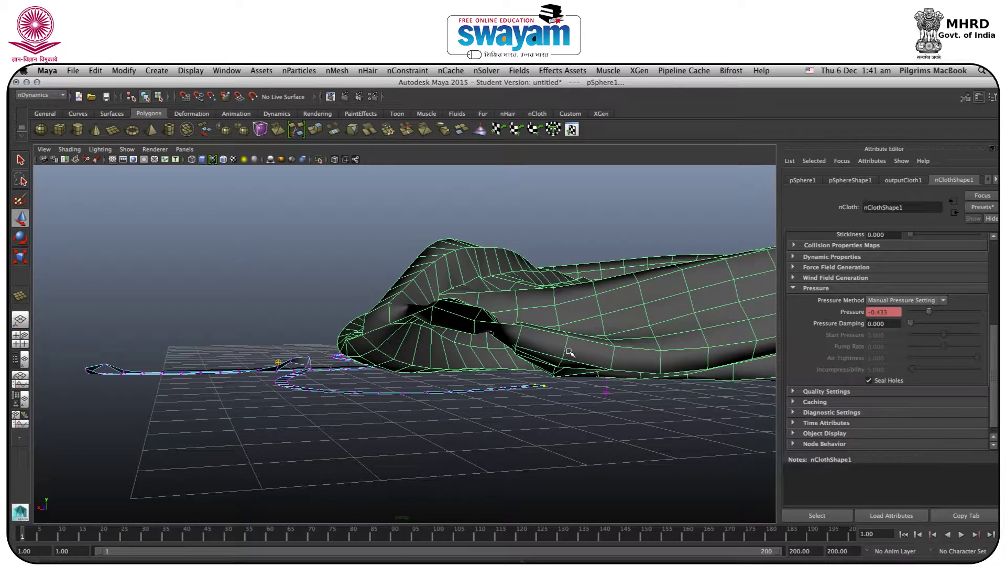
pyautogui.moveTo(570, 352); pyautogui.dragTo(532, 357, button='right')
pyautogui.keyDown('alt'); pyautogui.moveTo(531, 356); pyautogui.dragTo(548, 302); pyautogui.keyUp('alt')
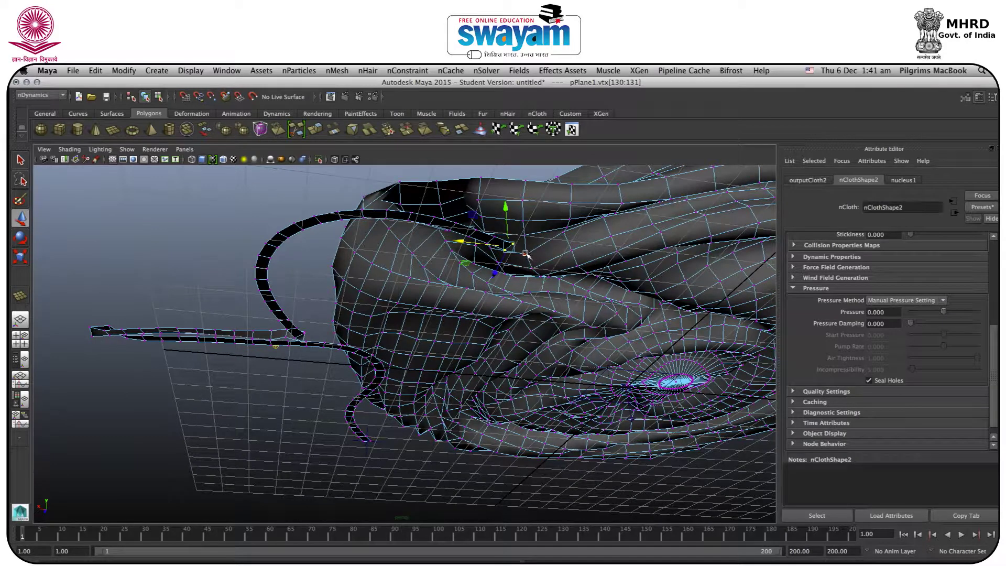
pyautogui.click(526, 254)
pyautogui.keyDown('alt'); pyautogui.moveTo(556, 285); pyautogui.dragTo(523, 302); pyautogui.keyUp('alt')
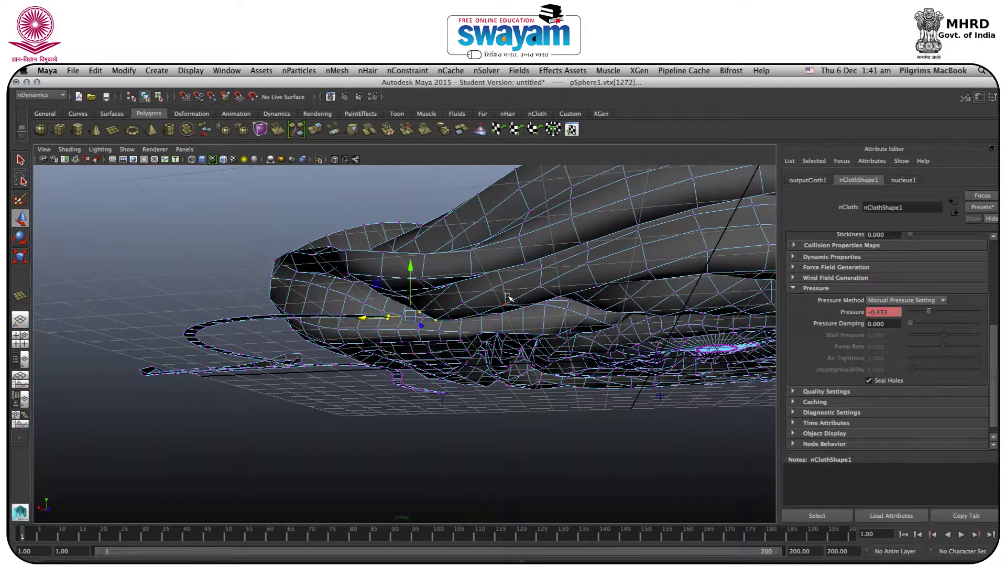
pyautogui.click(394, 72)
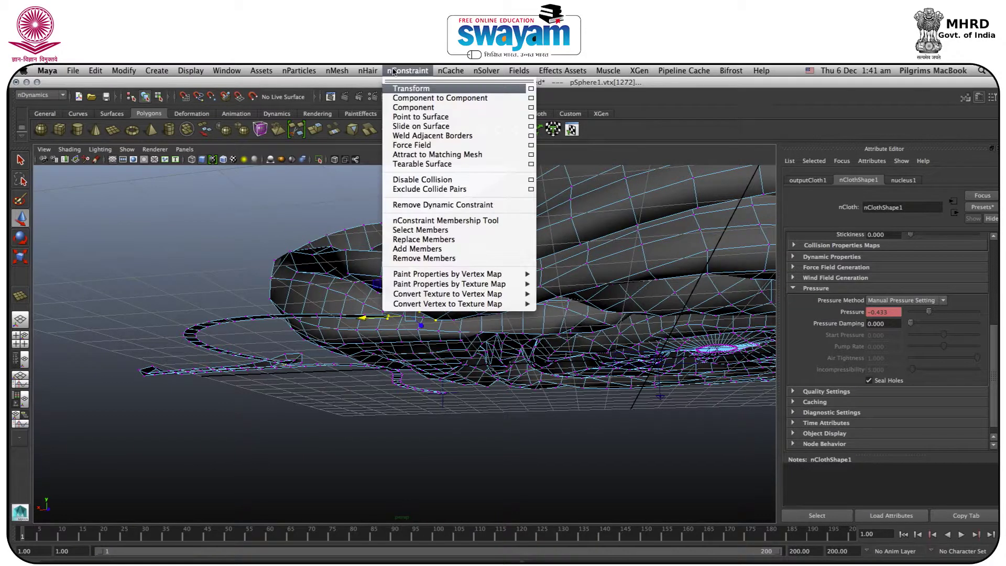
pyautogui.click(433, 102)
pyautogui.keyDown('alt'); pyautogui.moveTo(366, 352); pyautogui.dragTo(411, 375); pyautogui.keyUp('alt')
pyautogui.keyDown('alt'); pyautogui.moveTo(506, 408); pyautogui.dragTo(464, 294); pyautogui.keyUp('alt')
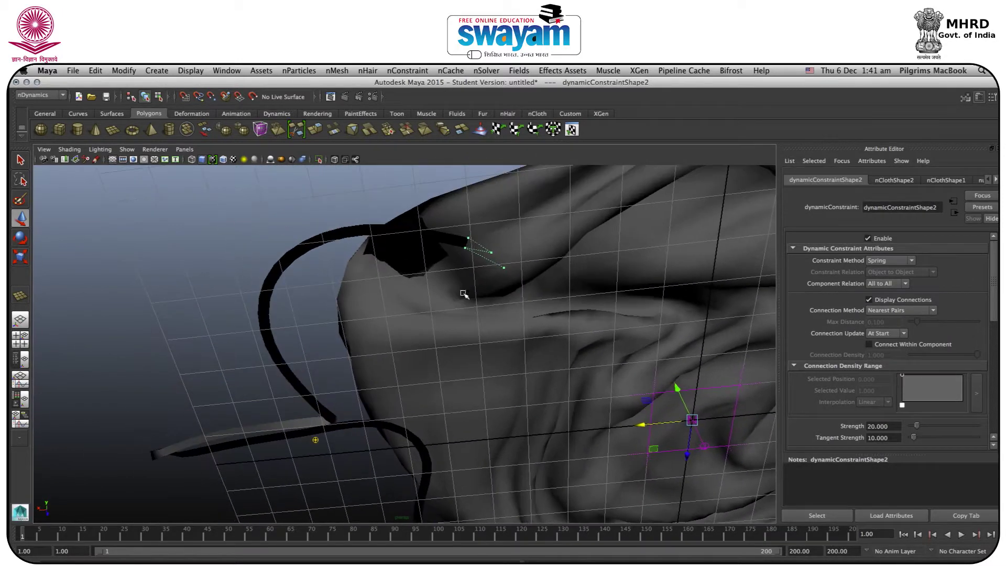
# Try to add another Component to Component nConstraint using the strip's end vertices beside the sphere cloth.
pyautogui.keyDown('alt'); pyautogui.moveTo(493, 260); pyautogui.dragTo(449, 386); pyautogui.keyUp('alt')
pyautogui.click(446, 387)
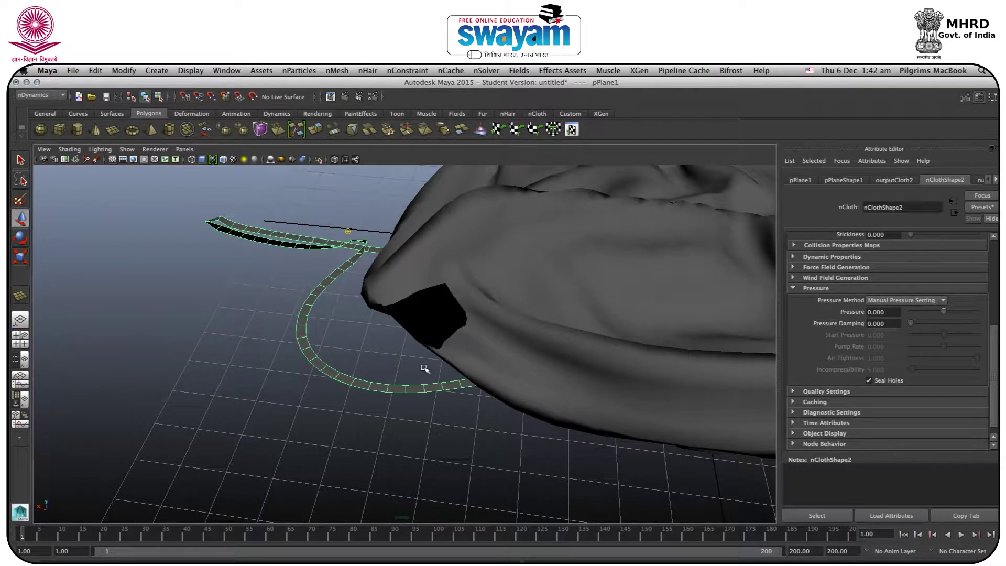
pyautogui.rightClick(417, 386)
pyautogui.click(493, 382)
pyautogui.keyDown('alt'); pyautogui.moveTo(494, 382); pyautogui.dragTo(483, 336); pyautogui.keyUp('alt')
pyautogui.click(475, 326)
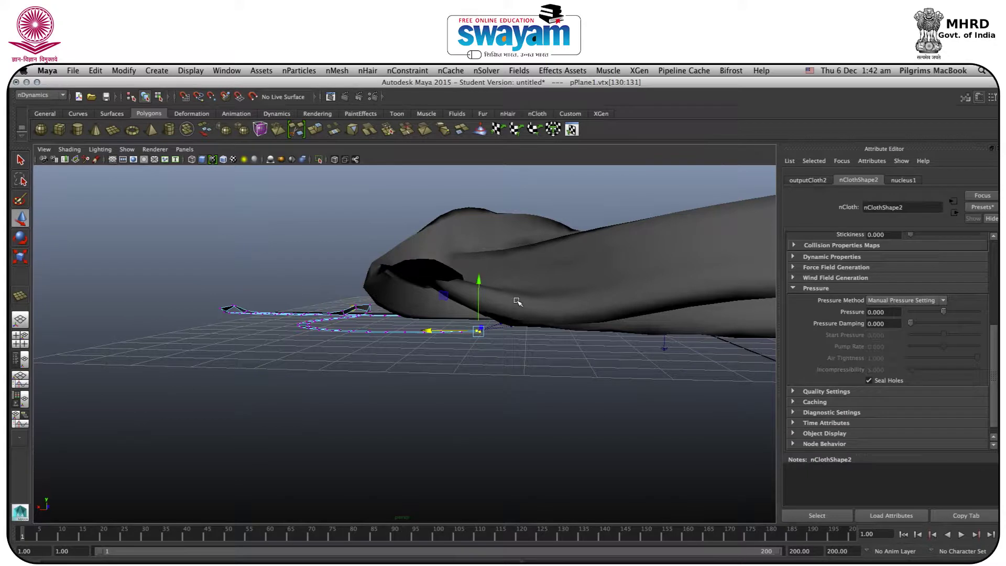
pyautogui.click(516, 300)
pyautogui.keyDown('alt'); pyautogui.moveTo(516, 301); pyautogui.dragTo(492, 299); pyautogui.keyUp('alt')
pyautogui.rightClick(515, 278)
pyautogui.click(487, 278)
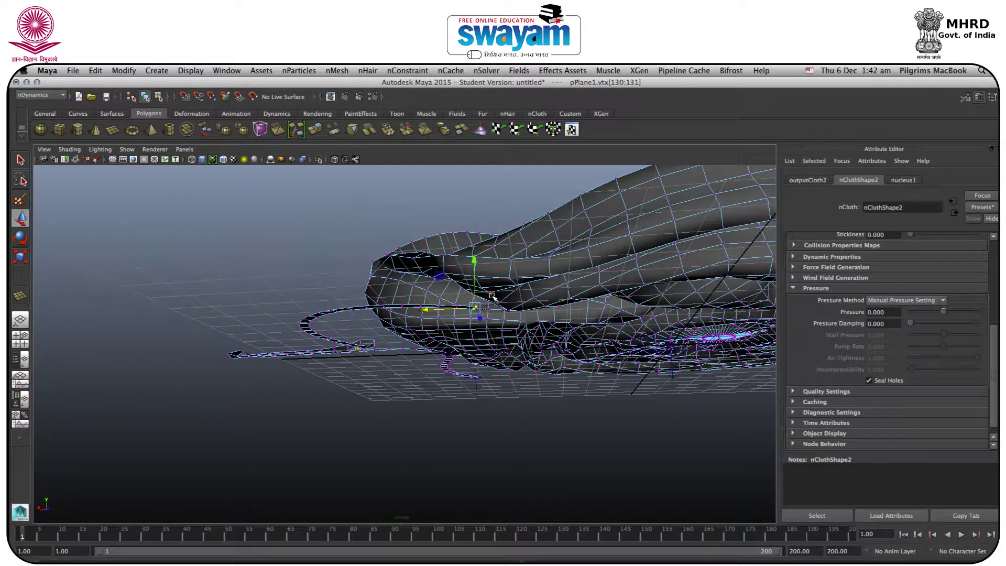
pyautogui.click(368, 72)
pyautogui.moveTo(408, 71)
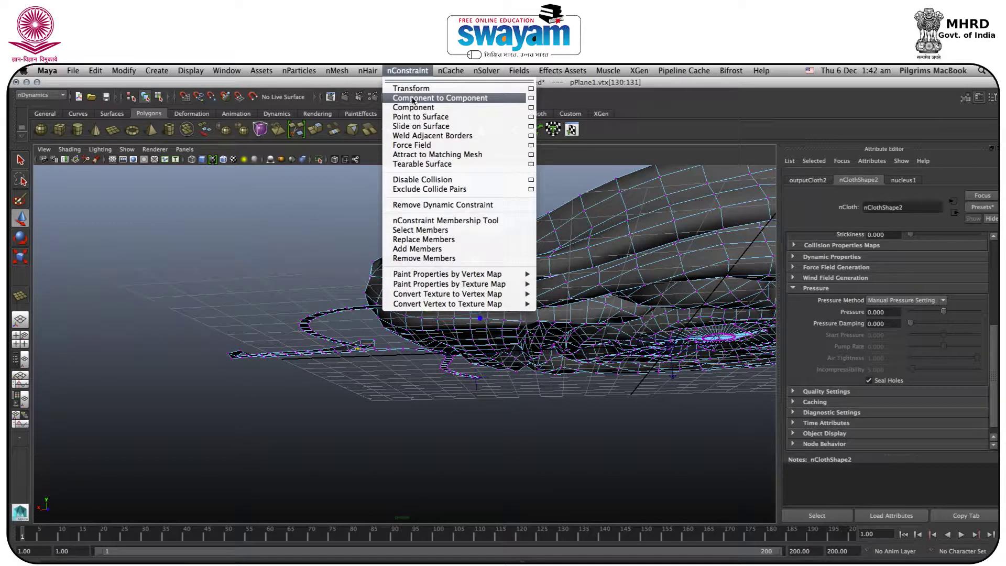
pyautogui.click(413, 98)
pyautogui.rightClick(298, 258)
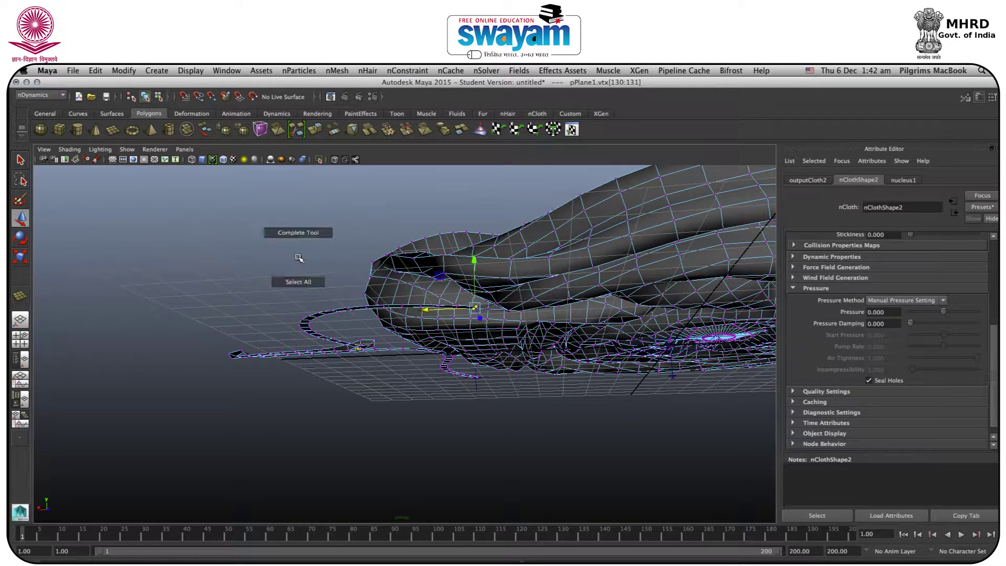
pyautogui.moveTo(396, 311); pyautogui.dragTo(429, 298, button='right')
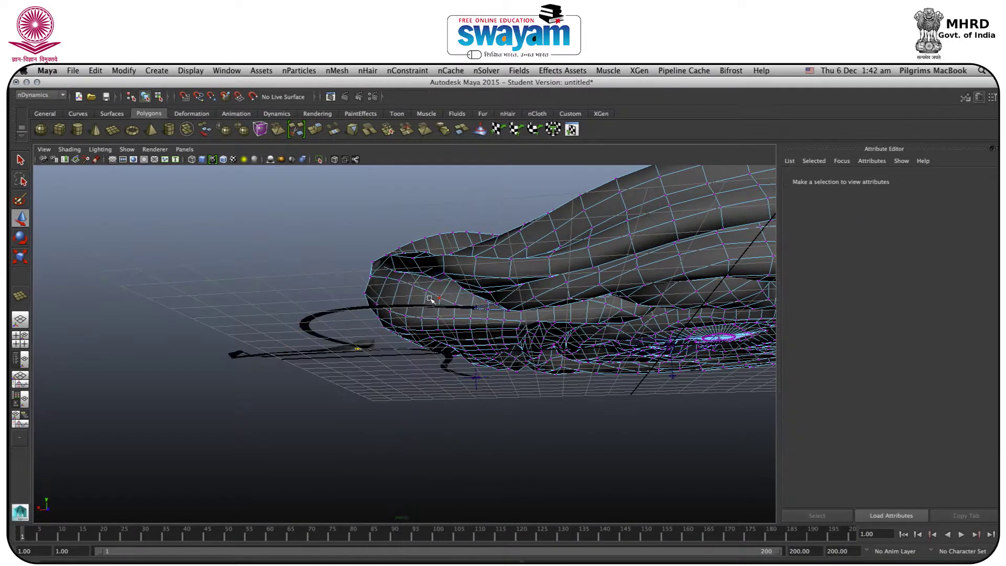
# Inspect the strip's transform and nClothShape2 collision attributes and open the Outliner.
pyautogui.click(362, 350)
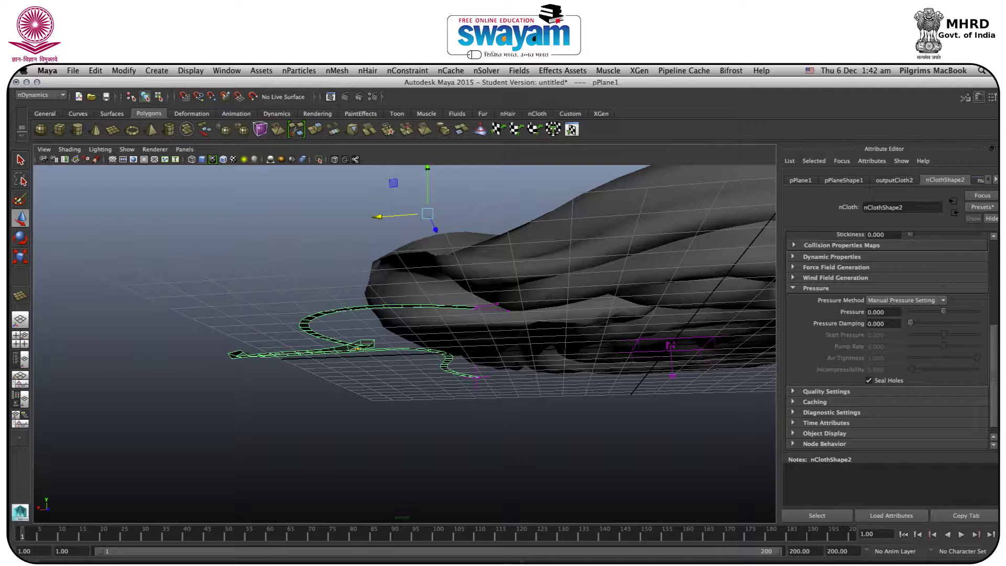
pyautogui.click(868, 180)
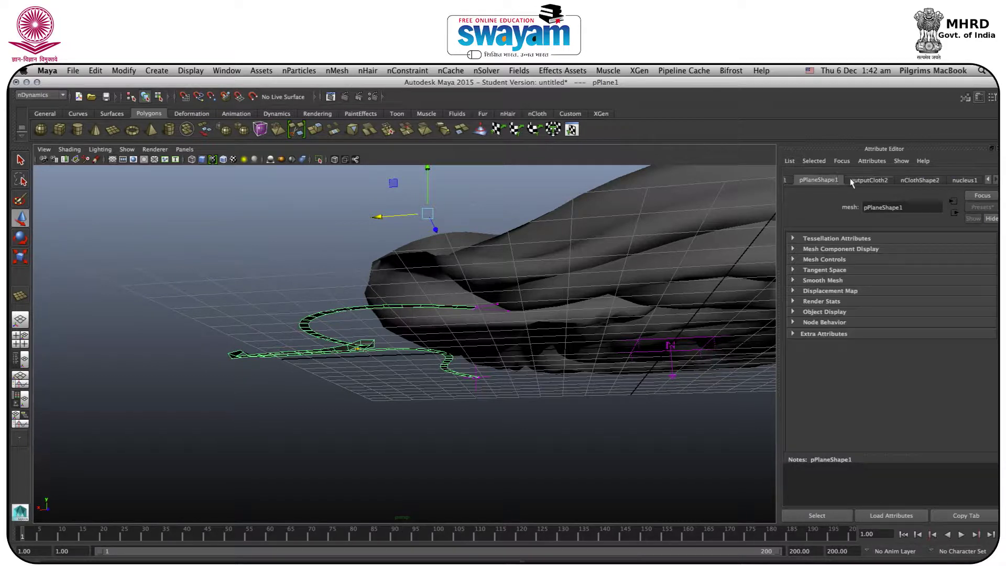
pyautogui.click(786, 181)
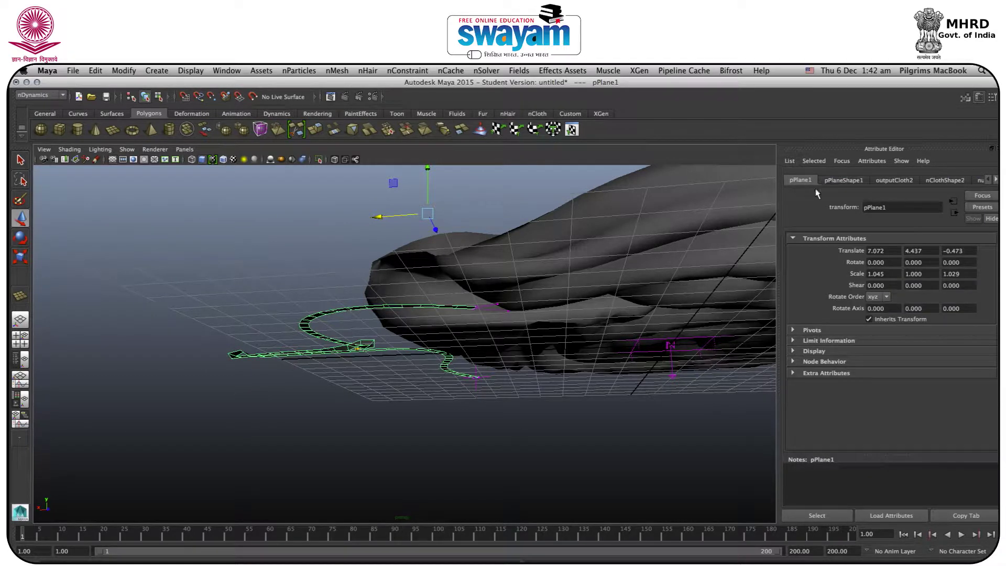
pyautogui.click(944, 180)
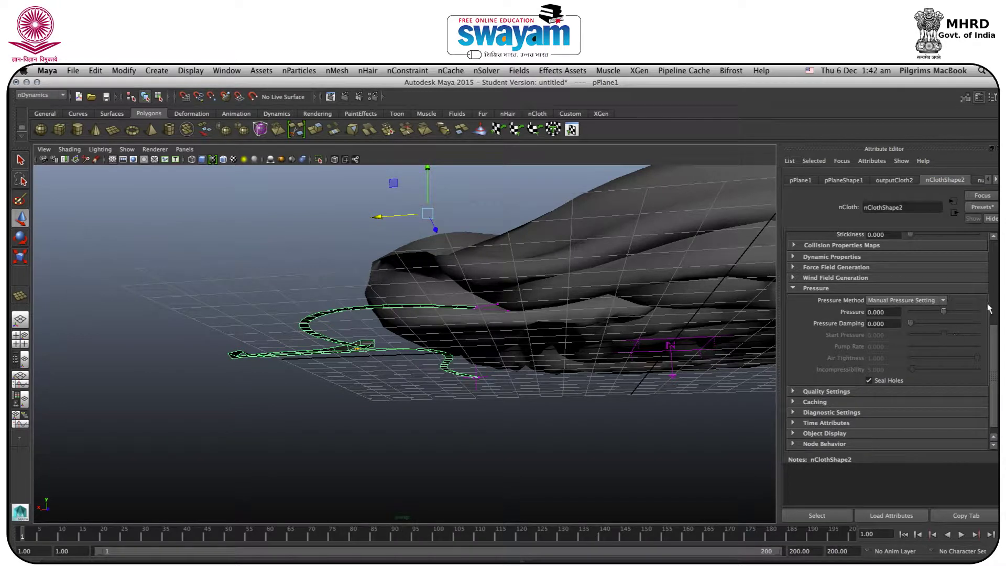
pyautogui.moveTo(993, 354); pyautogui.dragTo(991, 238)
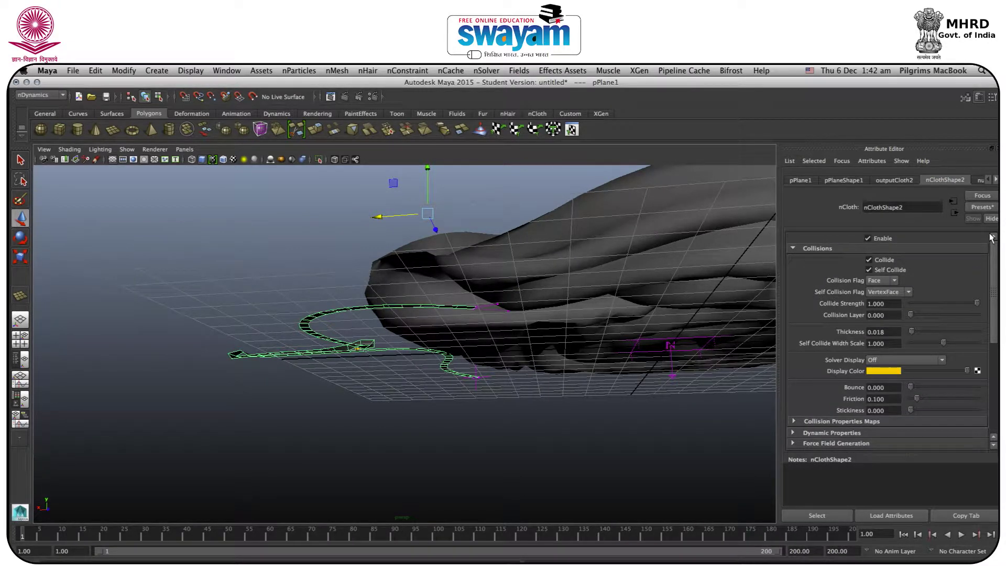
pyautogui.click(190, 71)
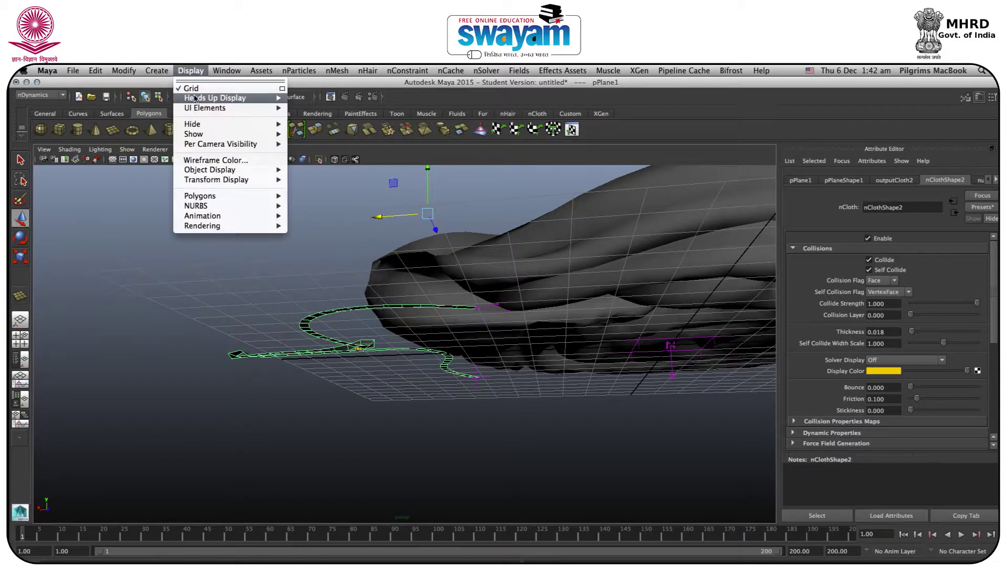
pyautogui.click(233, 154)
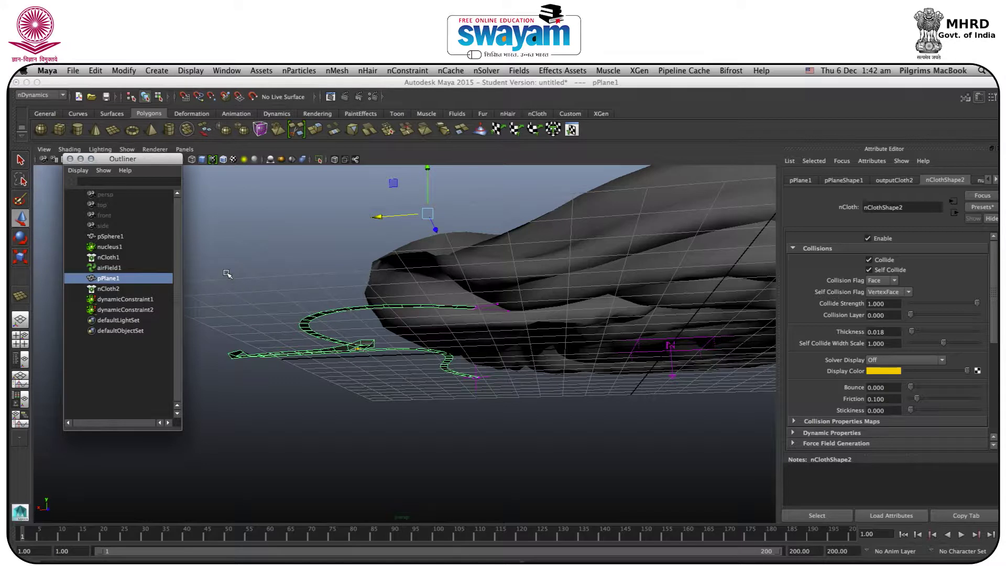
# Inspect the attributes of nucleus1, nCloth1 and airField1, and examine where dynamicConstraint1 and dynamicConstraint2 attach to the strip.
pyautogui.click(110, 247)
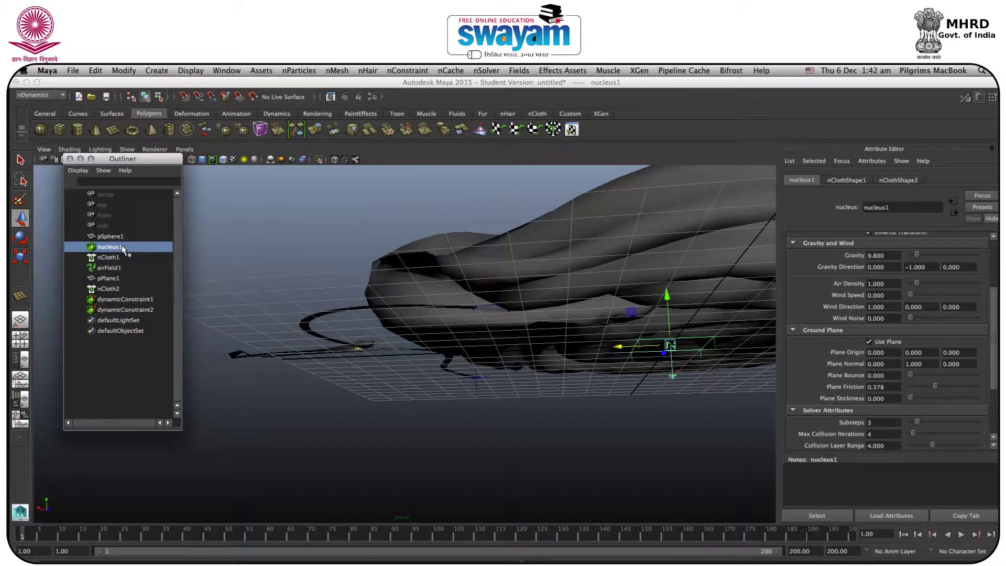
pyautogui.click(110, 259)
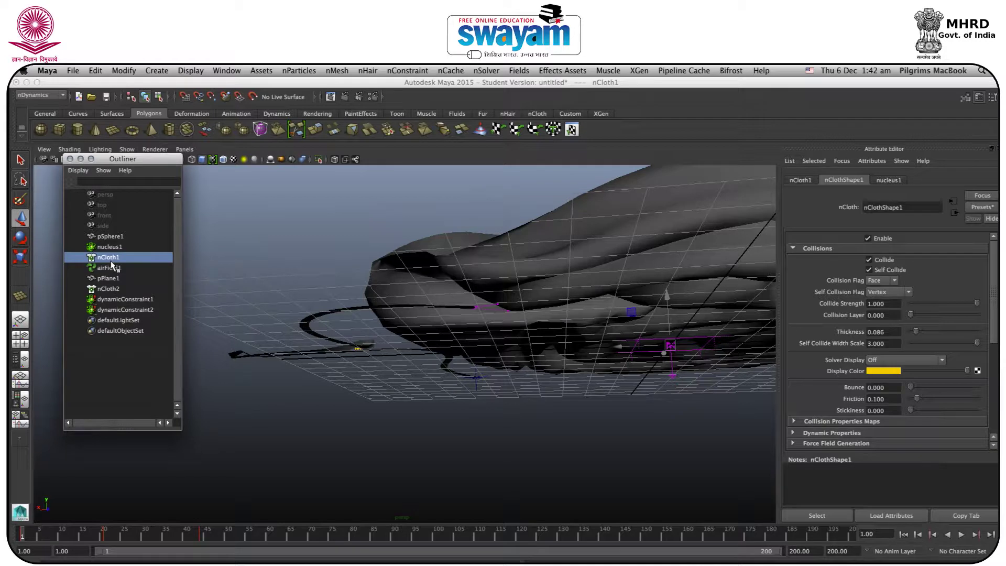
pyautogui.click(116, 269)
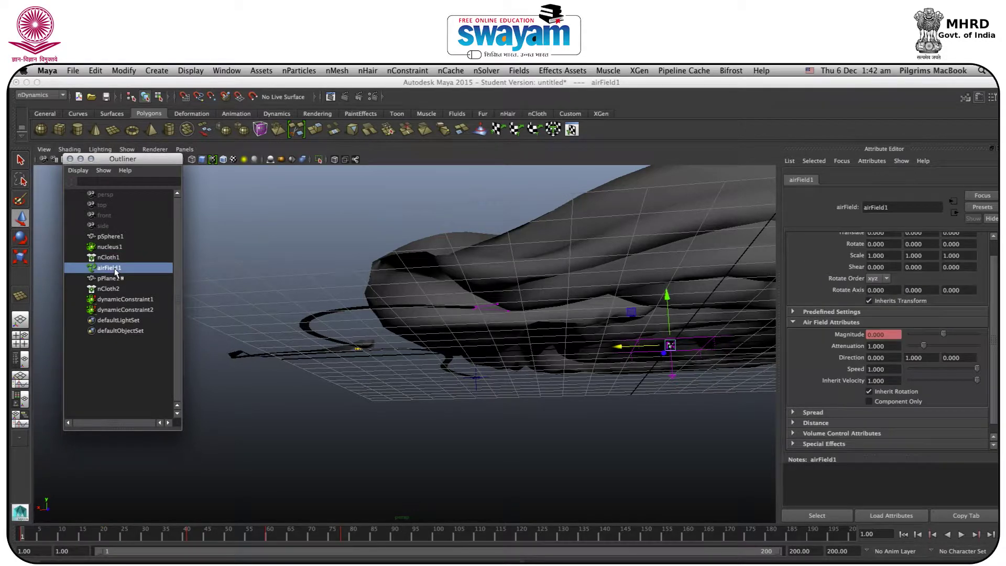
pyautogui.click(124, 299)
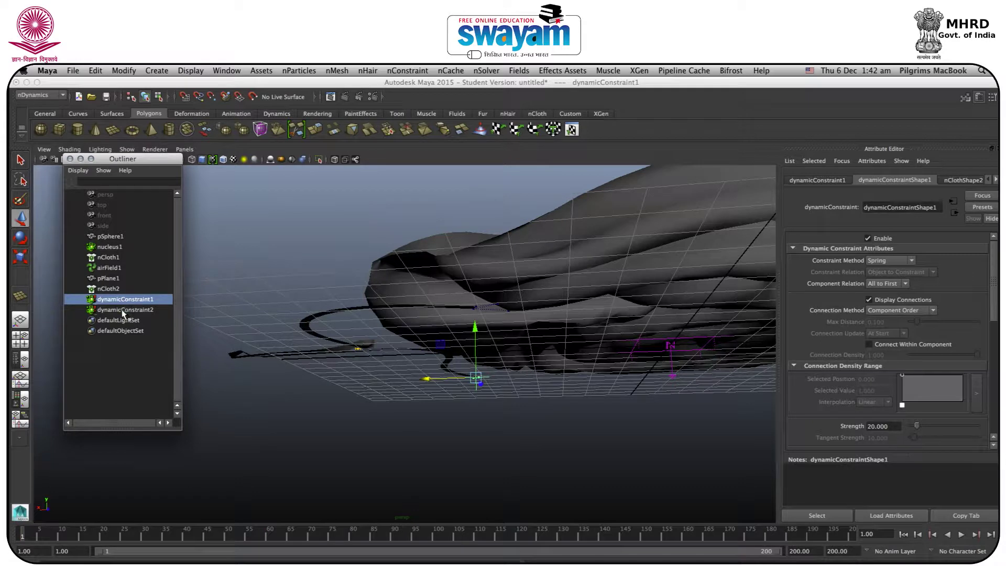
pyautogui.click(124, 310)
pyautogui.keyDown('alt'); pyautogui.moveTo(645, 384); pyautogui.dragTo(636, 321); pyautogui.keyUp('alt')
pyautogui.click(104, 300)
pyautogui.keyDown('alt'); pyautogui.moveTo(280, 352); pyautogui.dragTo(230, 333); pyautogui.keyUp('alt')
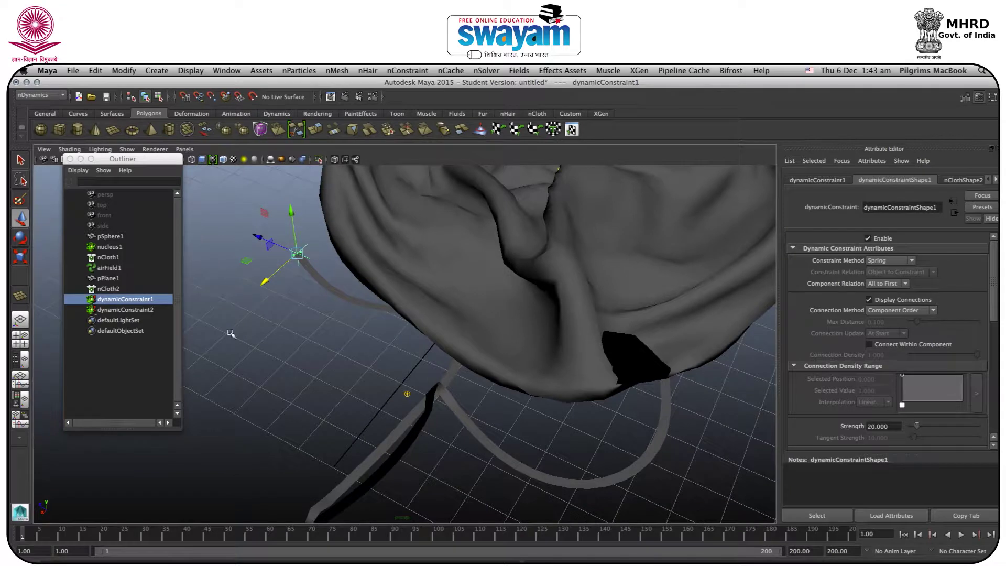
pyautogui.keyDown('alt'); pyautogui.moveTo(267, 290); pyautogui.dragTo(289, 331); pyautogui.keyUp('alt')
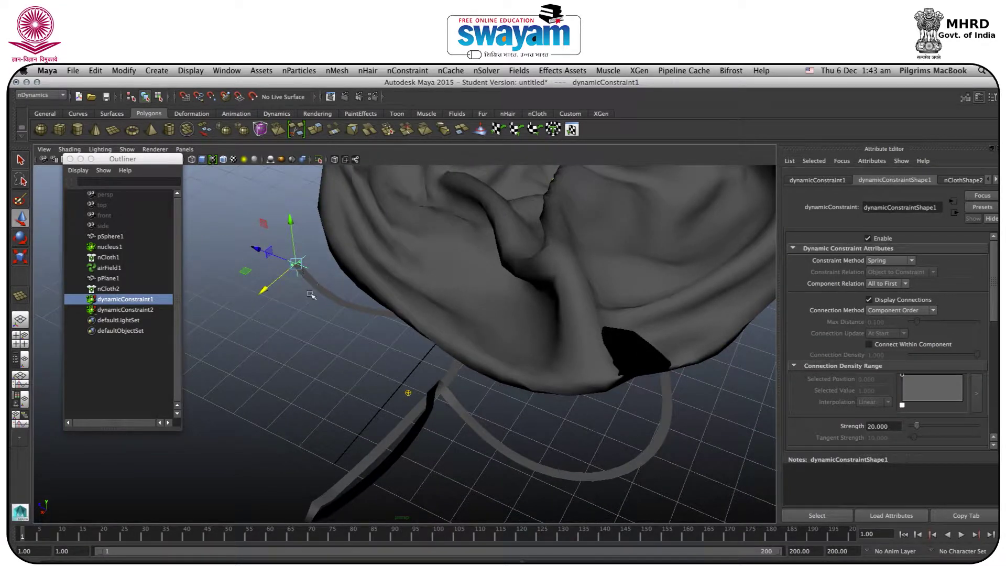
pyautogui.click(120, 310)
pyautogui.keyDown('alt'); pyautogui.moveTo(362, 314); pyautogui.dragTo(290, 285); pyautogui.keyUp('alt')
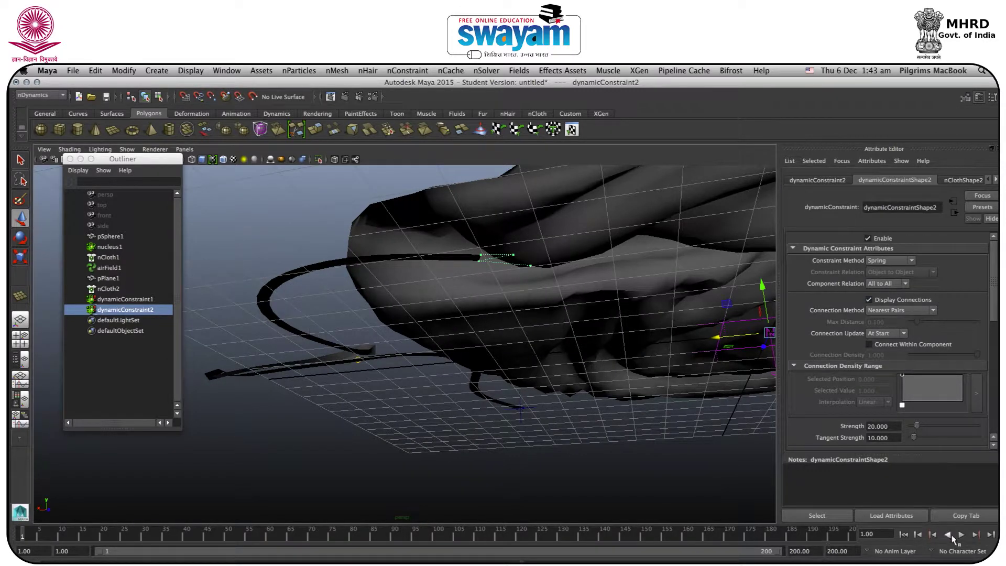
# Show the scene in wireframe, move the Outliner clear of the viewport controls and hide the grid.
pyautogui.keyDown('alt'); pyautogui.moveTo(741, 423); pyautogui.dragTo(393, 377); pyautogui.keyUp('alt')
pyautogui.press('4')
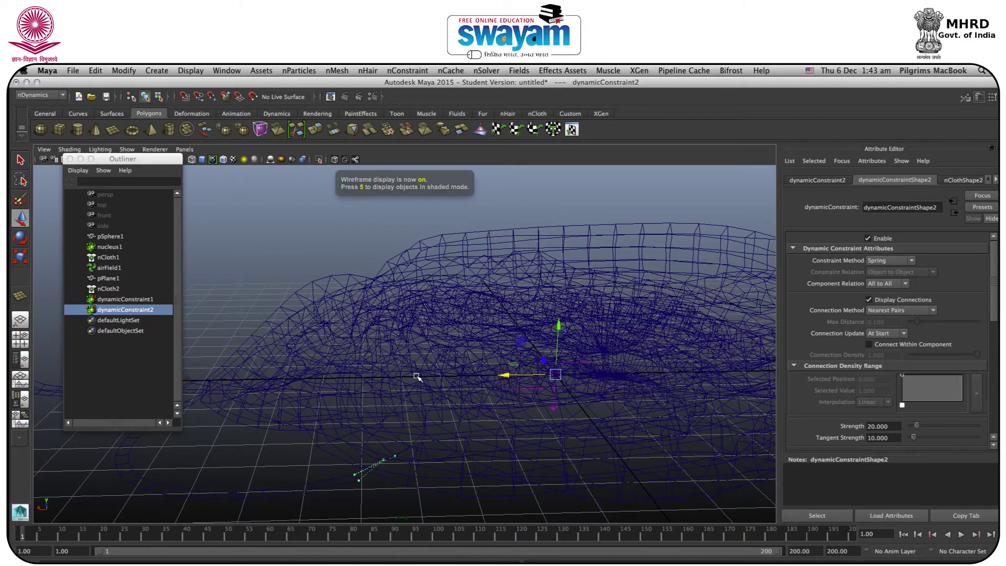
pyautogui.scroll(-5, 429, 376)
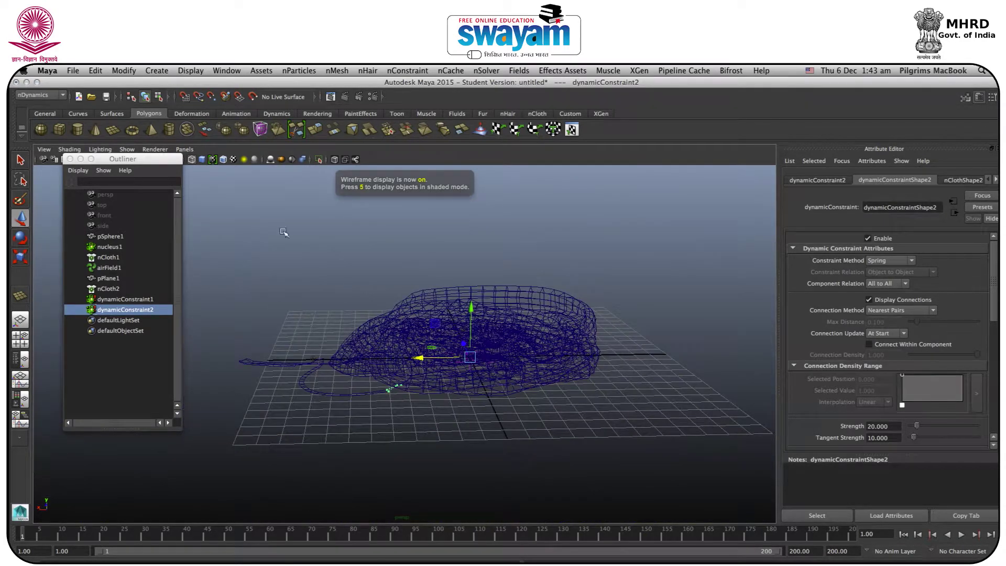
pyautogui.moveTo(147, 159); pyautogui.dragTo(145, 186)
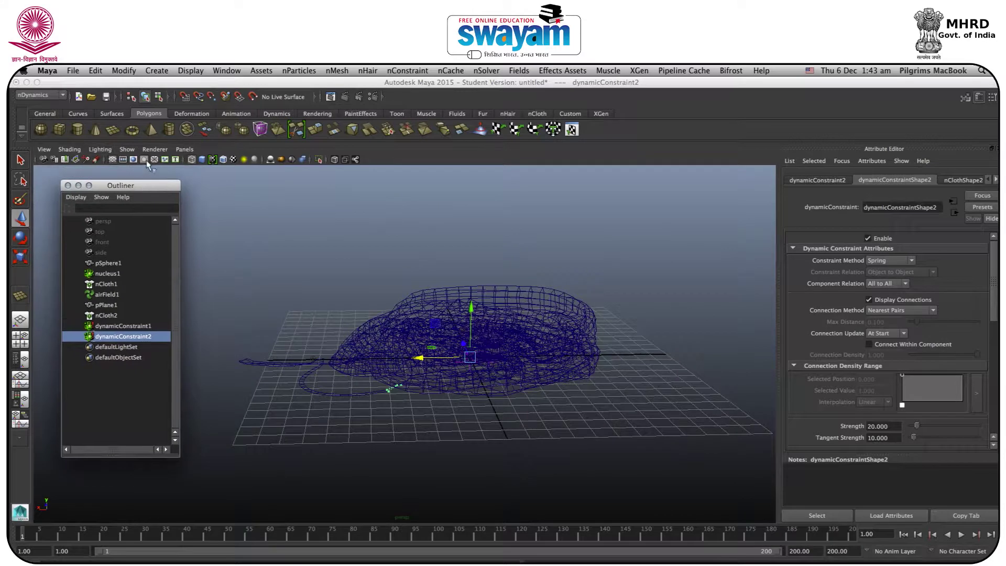
pyautogui.click(113, 160)
# Play the simulation to frame 64 and examine the strip's attachment to the inflated sphere in shaded view.
pyautogui.click(958, 535)
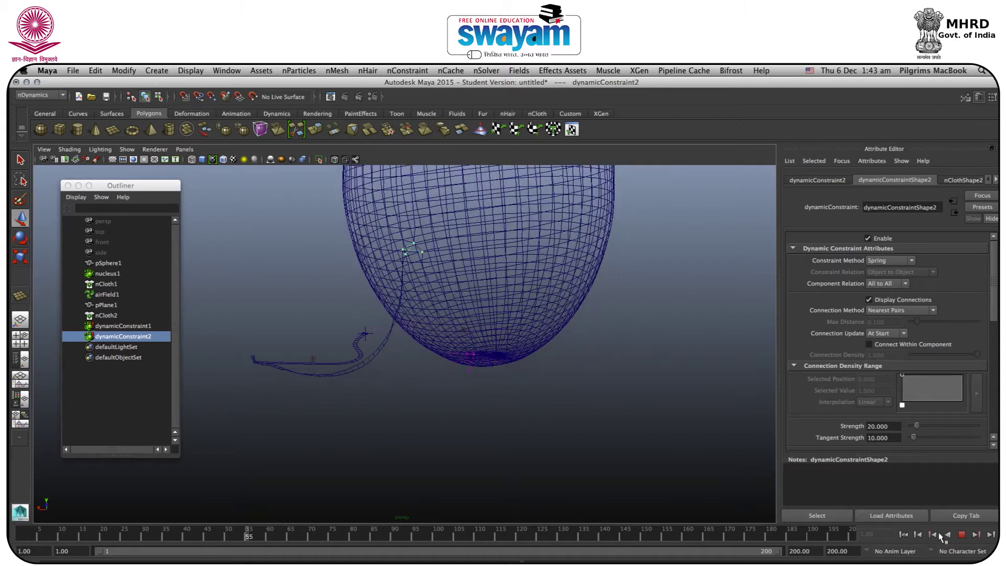
pyautogui.click(962, 535)
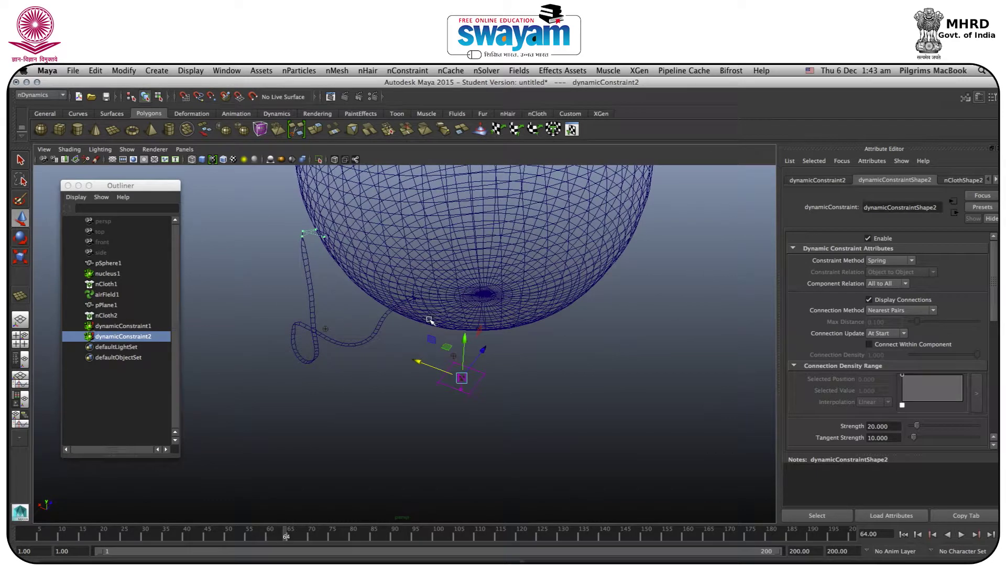
pyautogui.press('5')
pyautogui.keyDown('alt'); pyautogui.moveTo(274, 251); pyautogui.dragTo(500, 322); pyautogui.keyUp('alt')
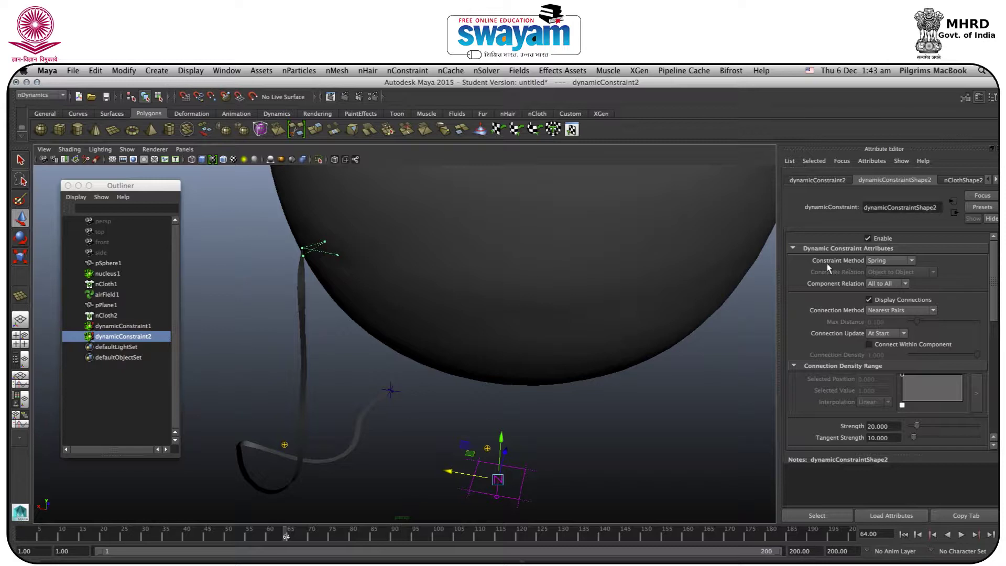
# Set dynamicConstraint2's Constraint Method to Weld and replay the simulation from frame 1 to frame 62 in wireframe.
pyautogui.click(880, 261)
pyautogui.click(903, 534)
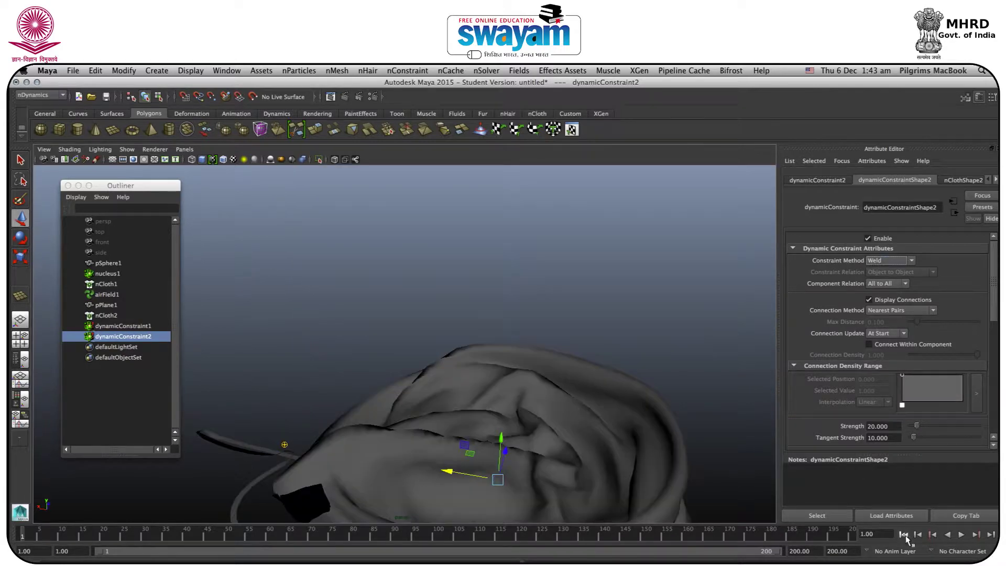
pyautogui.keyDown('alt'); pyautogui.moveTo(503, 398); pyautogui.dragTo(439, 402); pyautogui.keyUp('alt')
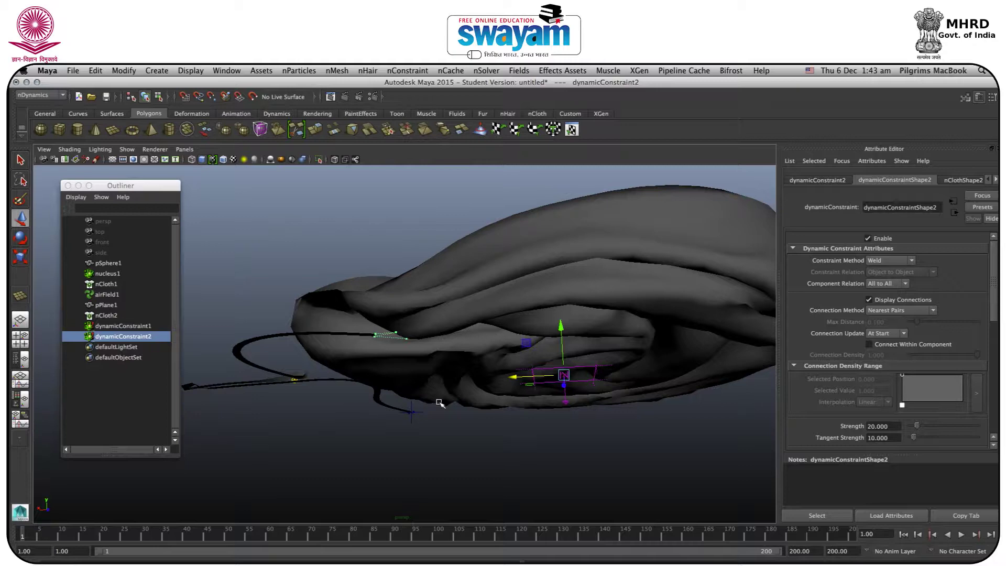
pyautogui.press('4')
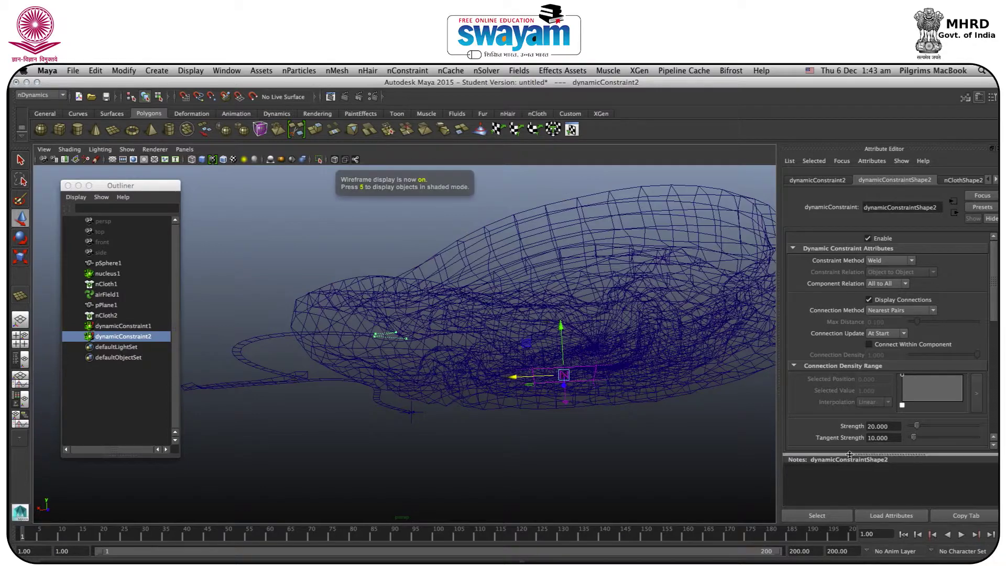
pyautogui.click(961, 535)
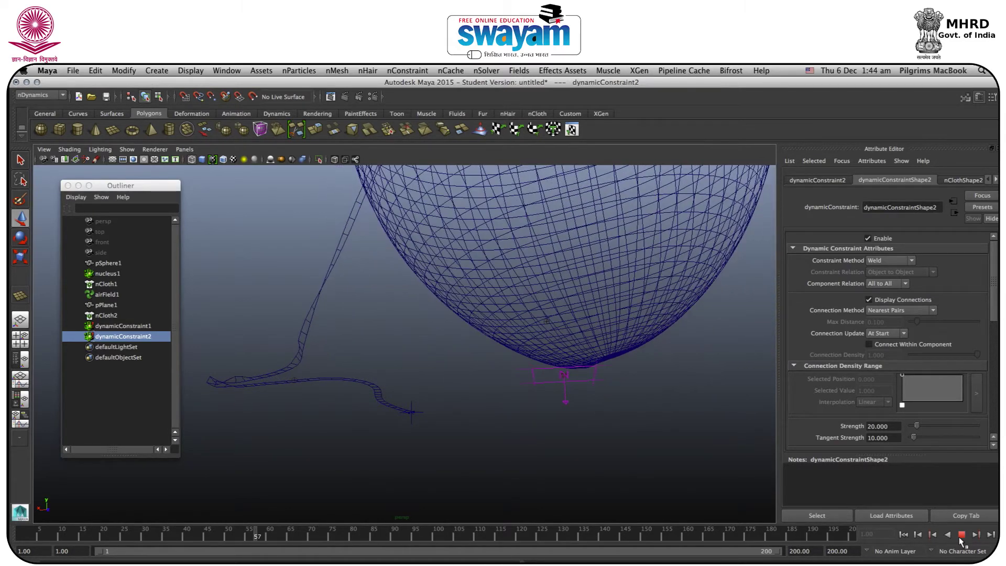
pyautogui.click(961, 534)
# Return to shaded display, clear the selection and examine the welded end of the strip on the sphere.
pyautogui.moveTo(420, 287)
pyautogui.keyDown('alt'); pyautogui.mouseDown()
pyautogui.moveTo(415, 315)
pyautogui.moveTo(431, 300)
pyautogui.moveTo(460, 307)
pyautogui.moveTo(416, 309)
pyautogui.moveTo(411, 299)
pyautogui.mouseUp(); pyautogui.keyUp('alt')
pyautogui.press('5')
pyautogui.moveTo(393, 244); pyautogui.dragTo(424, 233, button='right')
pyautogui.click(363, 332)
pyautogui.moveTo(349, 332)
pyautogui.keyDown('alt'); pyautogui.mouseDown()
pyautogui.moveTo(523, 372)
pyautogui.moveTo(438, 395)
pyautogui.moveTo(548, 361)
pyautogui.moveTo(314, 318)
pyautogui.mouseUp(); pyautogui.keyUp('alt')
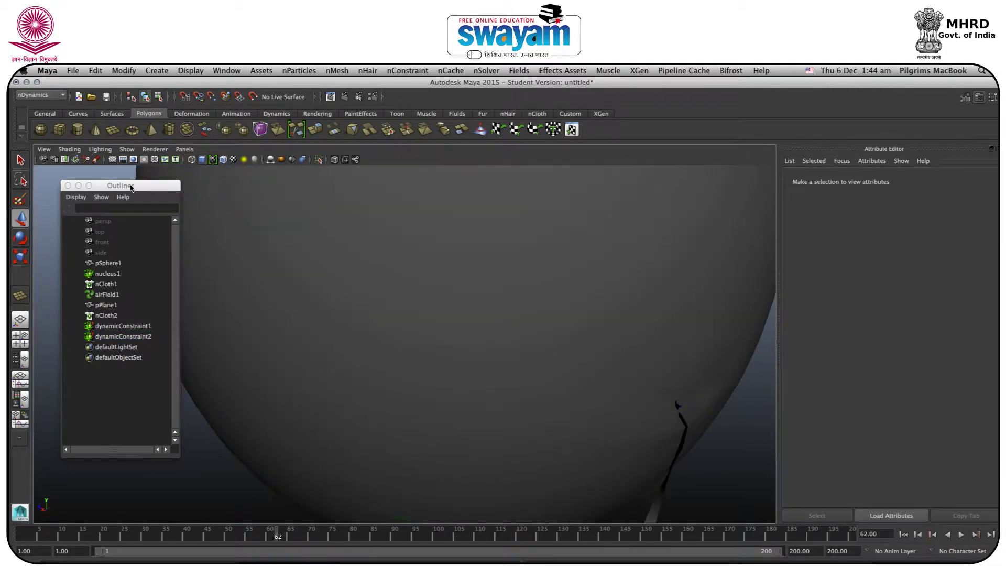
# Close the Outliner and hide the Attribute Editor and Channel Box so the whole balloon and strip fit in an enlarged viewport.
pyautogui.click(68, 186)
pyautogui.hotkey('ctrl', 'a')
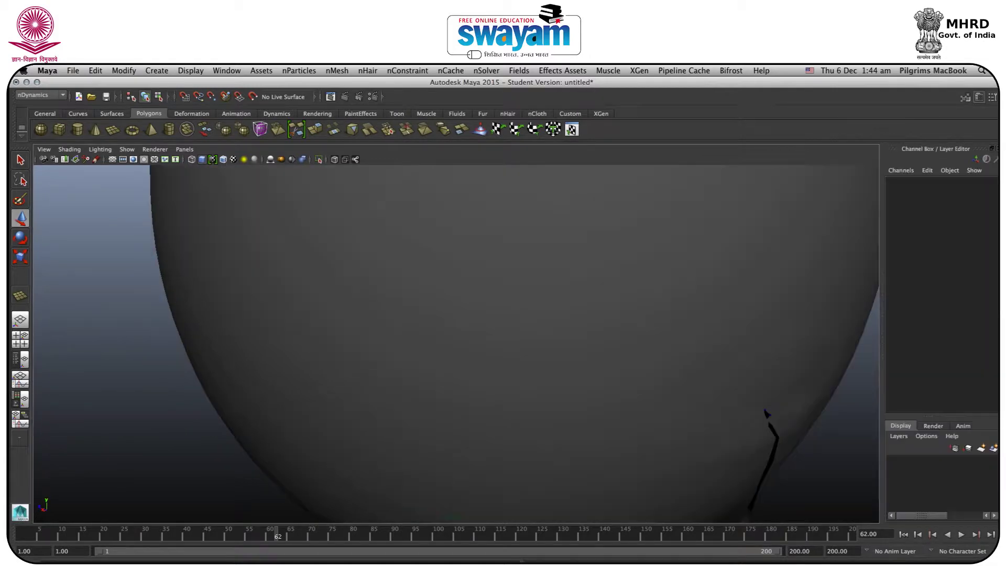
pyautogui.hotkey('ctrl', 'a')
pyautogui.scroll(5, 755, 321)
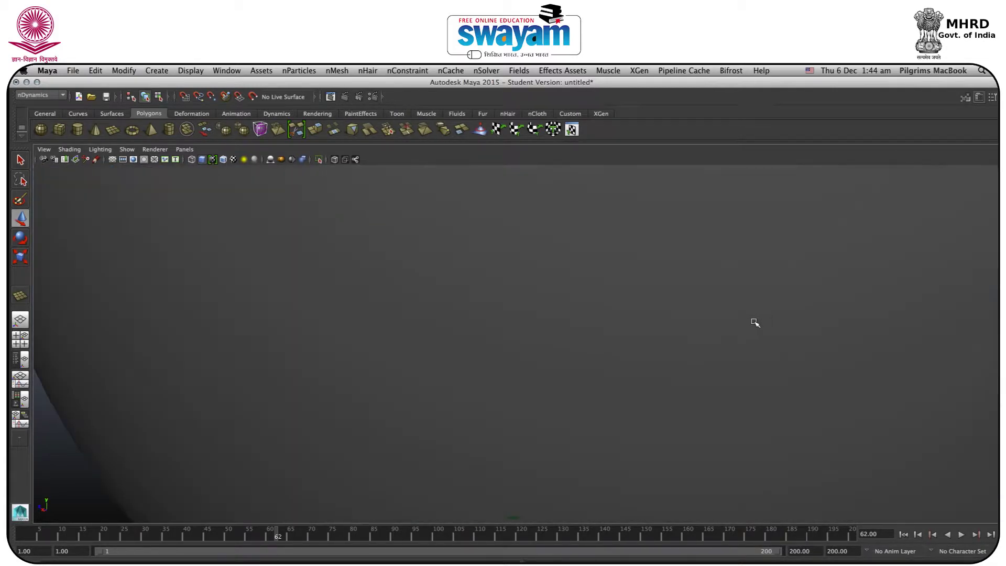
pyautogui.scroll(-8, 755, 321)
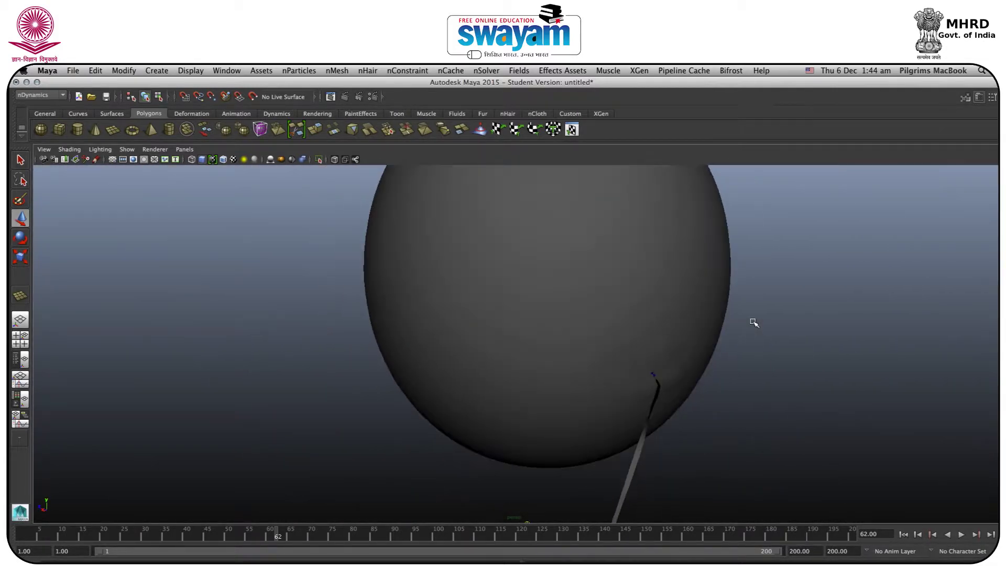
pyautogui.scroll(-3, 754, 322)
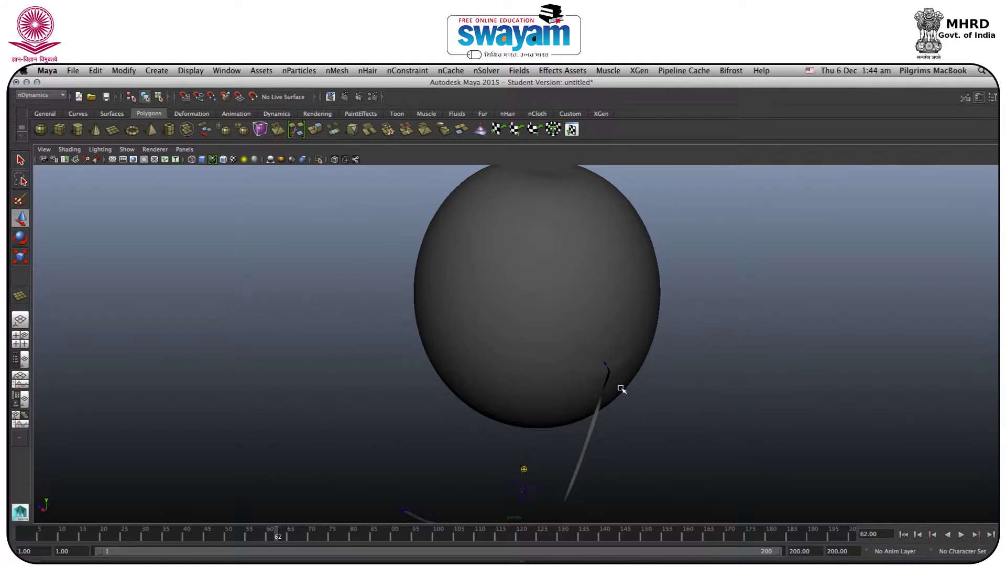
pyautogui.keyDown('alt'); pyautogui.moveTo(657, 351); pyautogui.dragTo(657, 375, button='middle'); pyautogui.keyUp('alt')
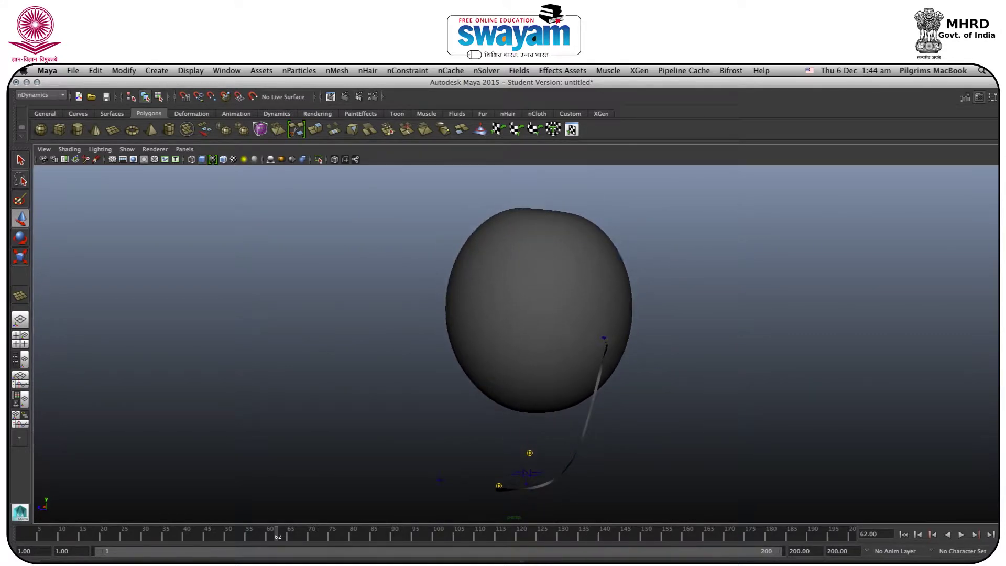
# Play the simulation from the first frame to frame 134 and examine how the strip tethers the rising balloon.
pyautogui.click(903, 535)
pyautogui.click(961, 534)
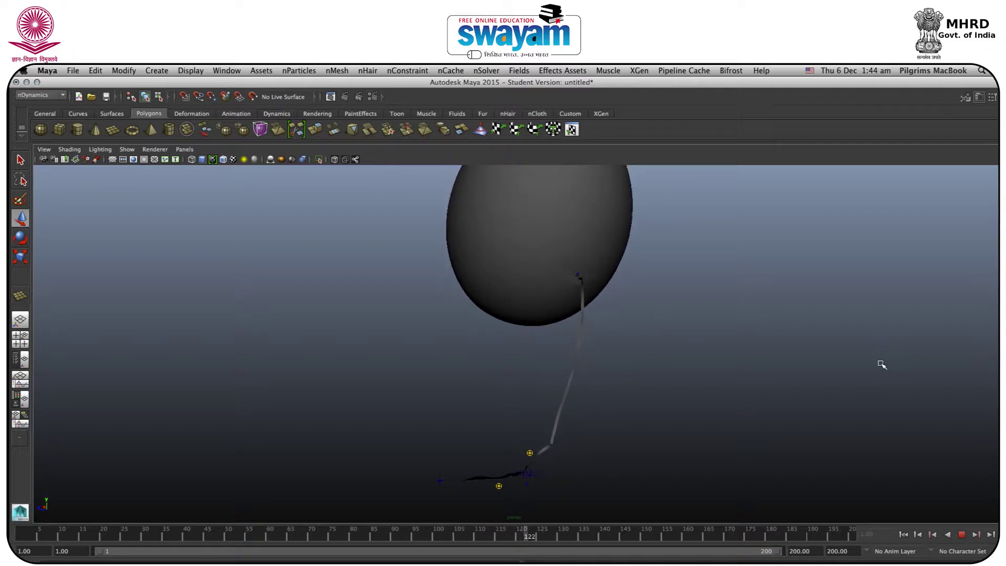
pyautogui.click(963, 535)
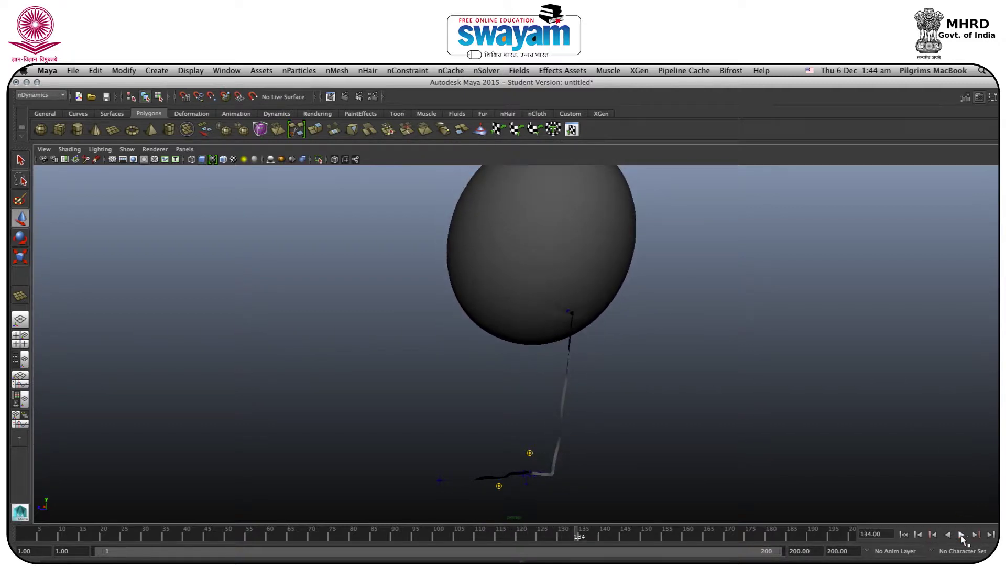
pyautogui.moveTo(565, 376)
pyautogui.keyDown('alt'); pyautogui.mouseDown()
pyautogui.moveTo(698, 386)
pyautogui.moveTo(701, 410)
pyautogui.moveTo(555, 369)
pyautogui.mouseUp(); pyautogui.keyUp('alt')
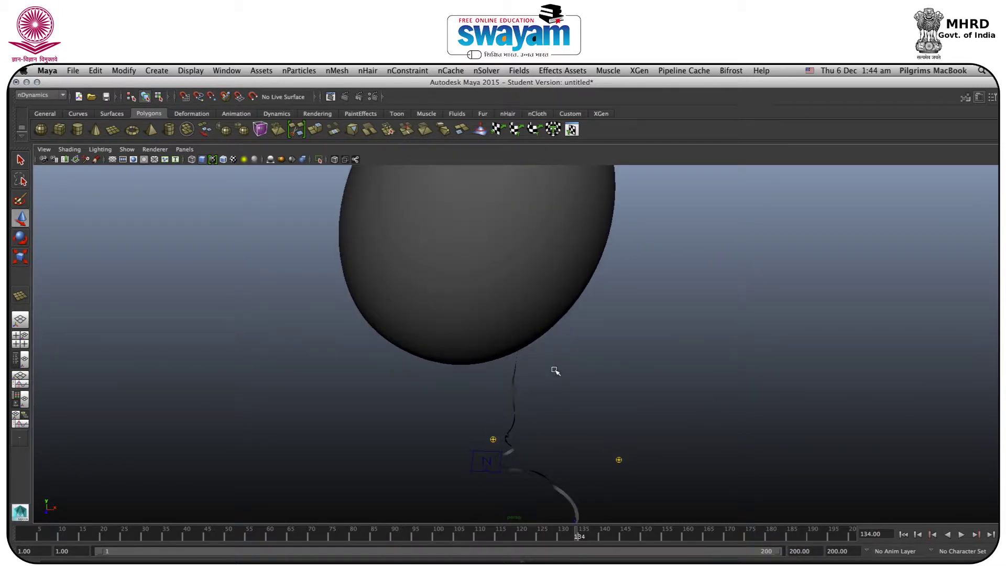
pyautogui.scroll(-4, 554, 370)
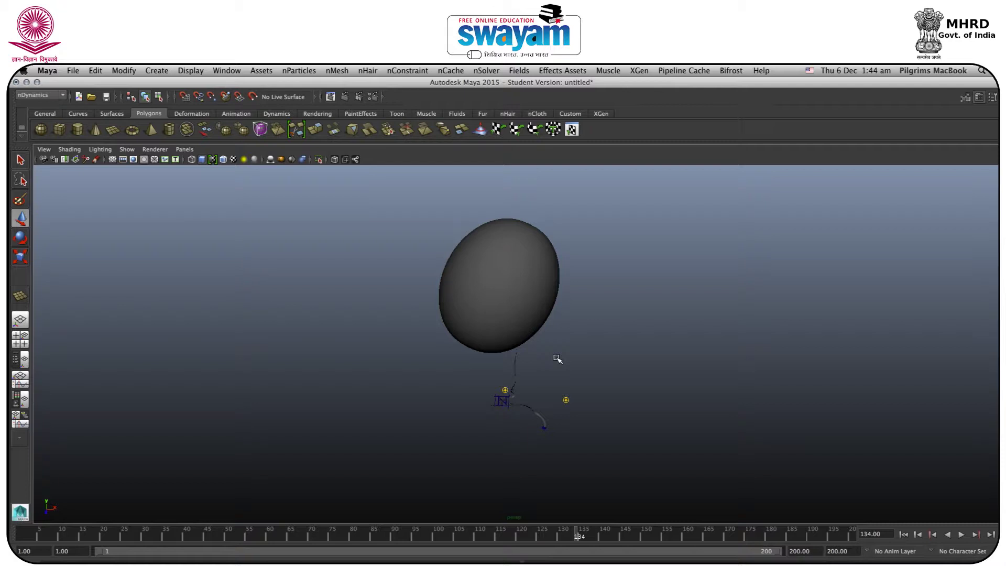
# Assign a new Blinn material to the balloon sphere.
pyautogui.click(464, 278)
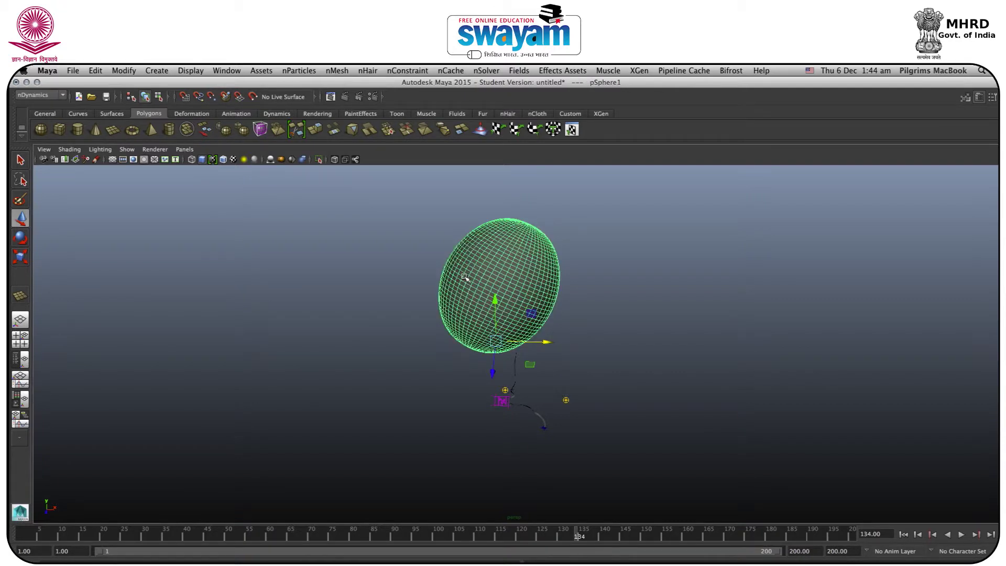
pyautogui.rightClick(465, 277)
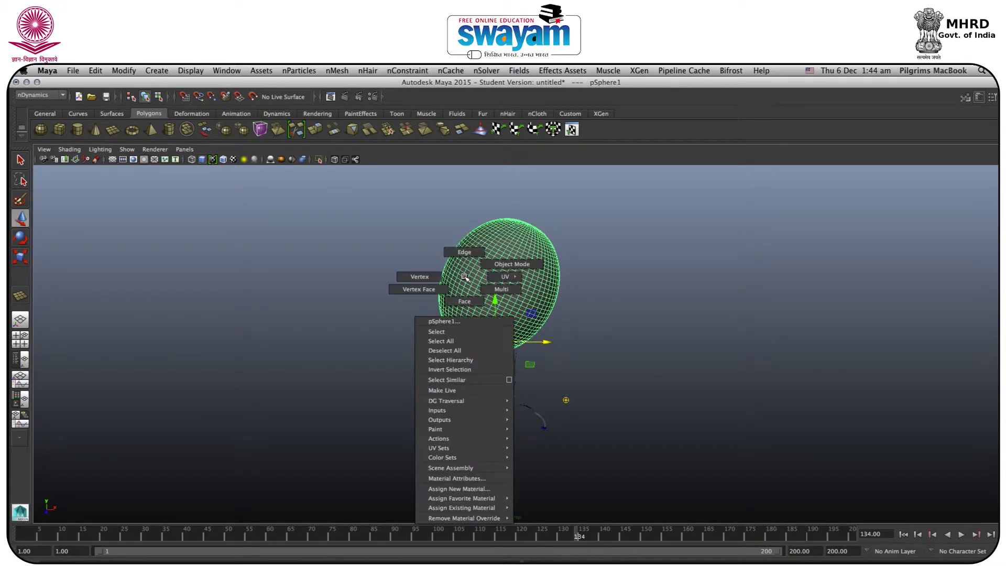
pyautogui.click(458, 489)
pyautogui.click(432, 281)
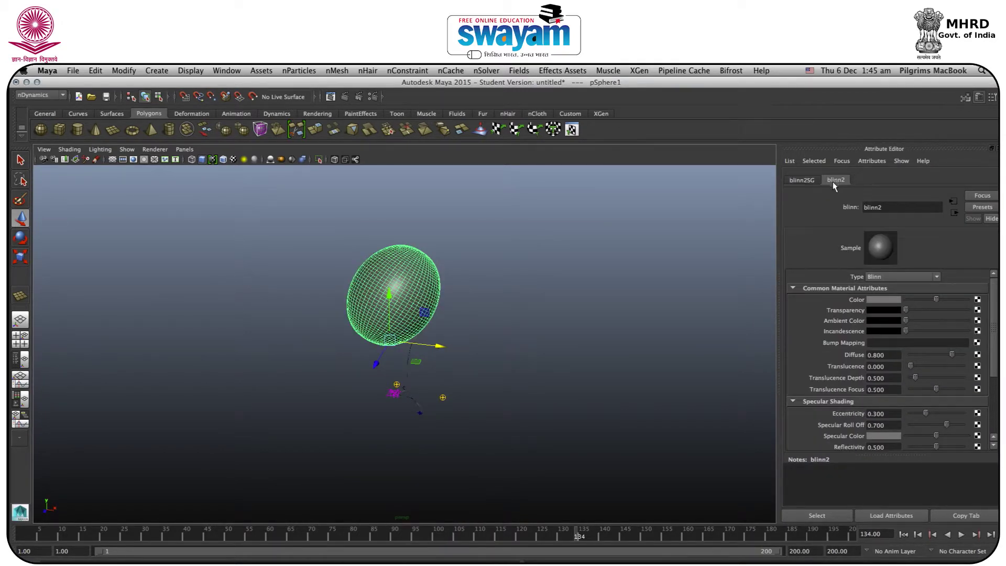
# Set the Blinn colour to bright blue with hue 202.635 and saturation 1, and raise its transparency to a mid grey.
pyautogui.click(886, 299)
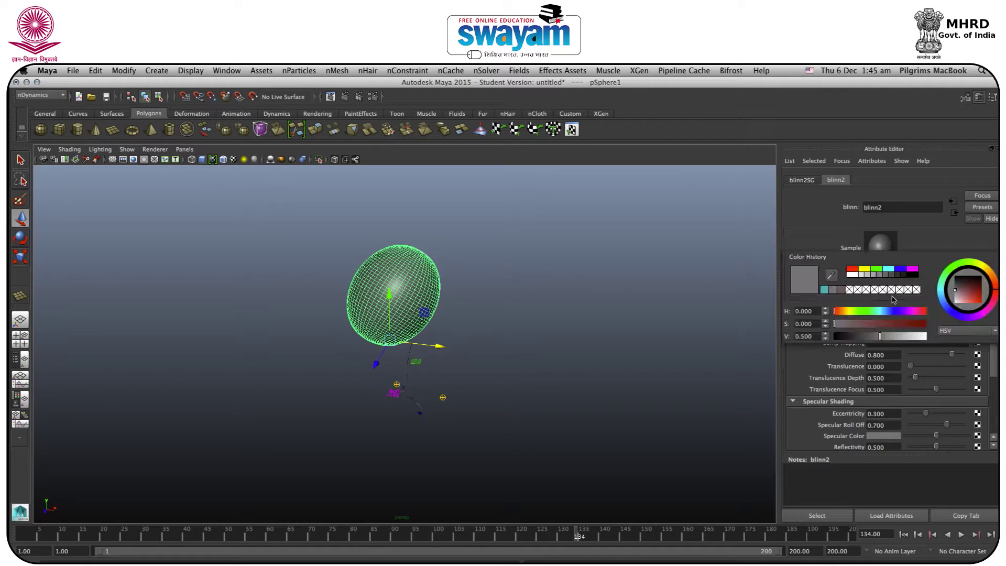
pyautogui.click(885, 311)
pyautogui.moveTo(886, 324); pyautogui.dragTo(928, 324)
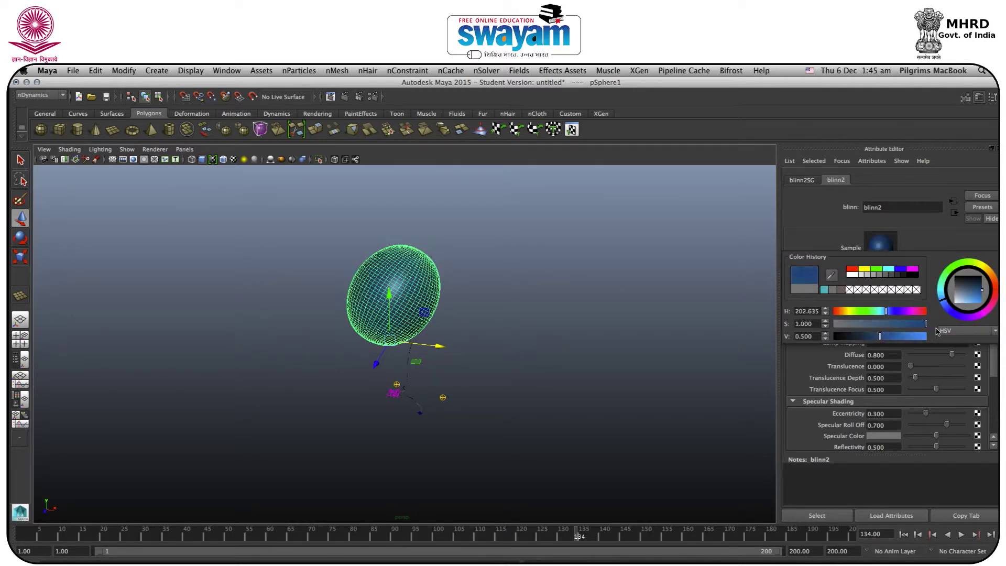
pyautogui.click(910, 340)
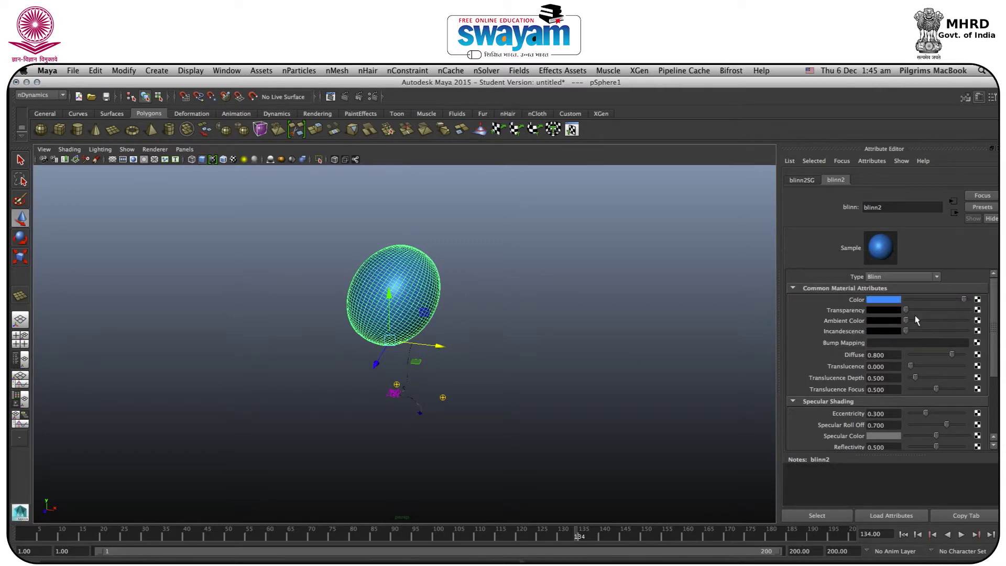
pyautogui.moveTo(911, 311); pyautogui.dragTo(936, 314)
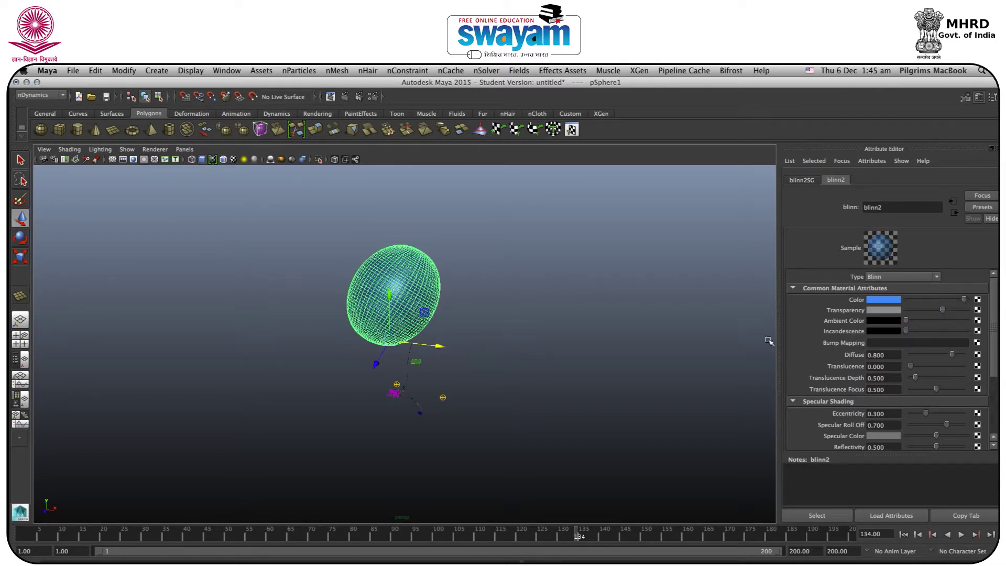
# Deselect the balloon and examine its blue material and the attached strip from near and far.
pyautogui.click(476, 281)
pyautogui.scroll(-3, 476, 281)
pyautogui.scroll(5, 405, 279)
pyautogui.scroll(3, 404, 279)
pyautogui.keyDown('alt'); pyautogui.moveTo(478, 279); pyautogui.dragTo(346, 301); pyautogui.keyUp('alt')
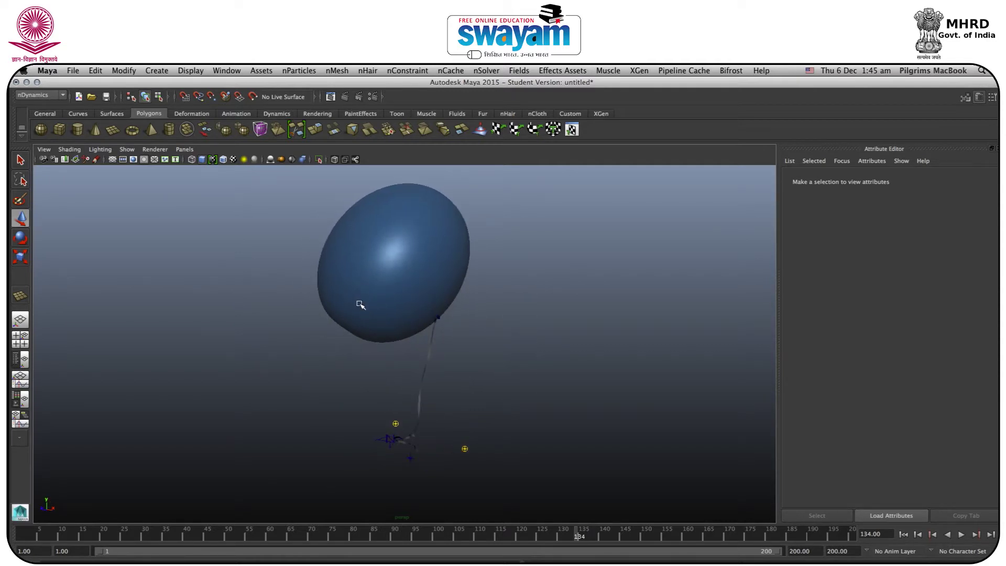
pyautogui.scroll(3, 360, 304)
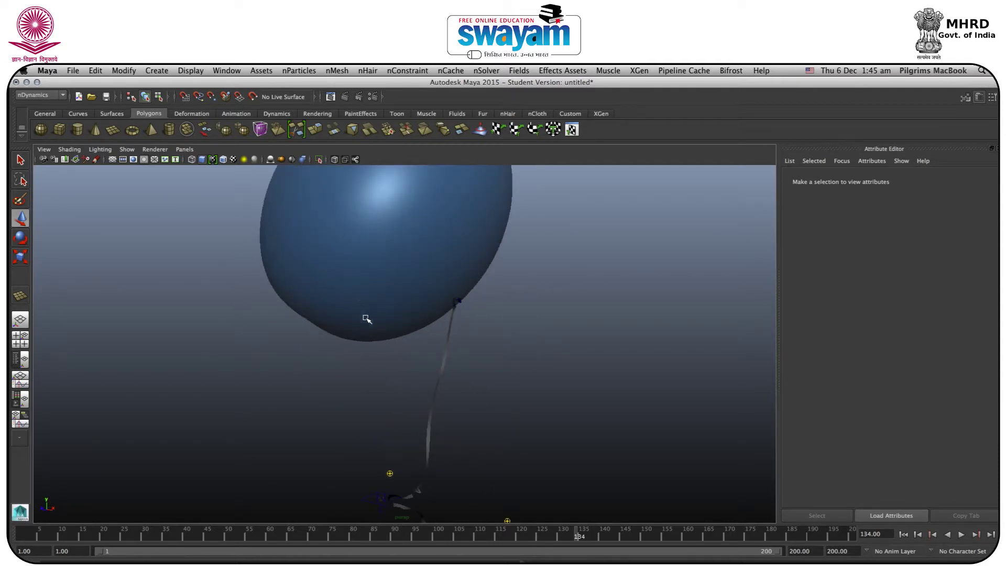
pyautogui.scroll(-5, 366, 319)
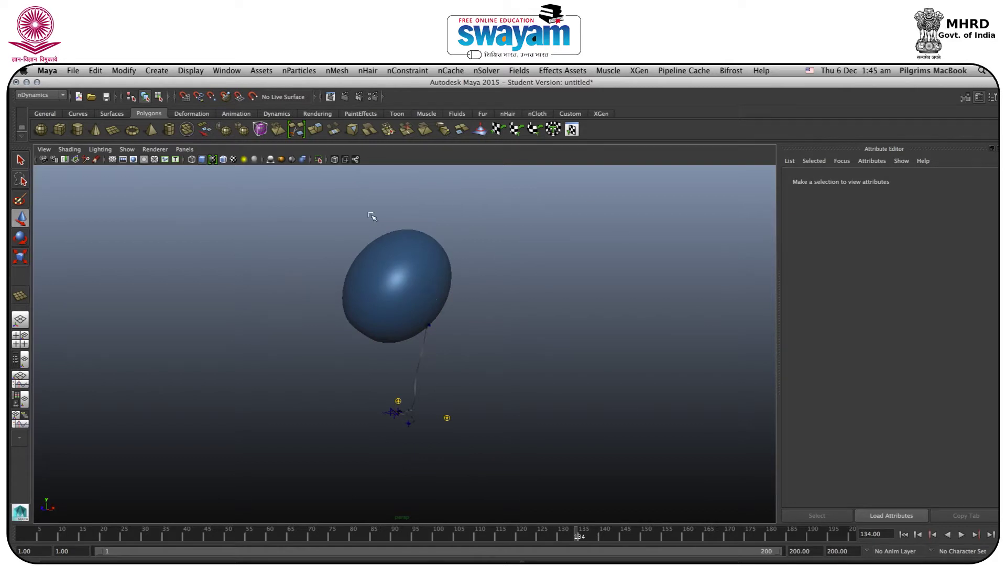